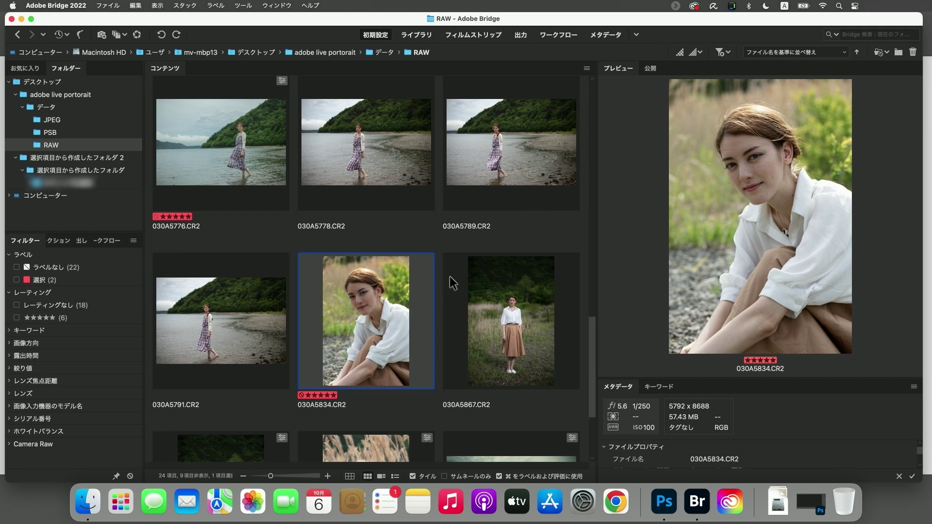
# Preview files in folder 選択項目から作成したフォルダ 2: iEQアダプター.psd, iEQアダプター2.png, IMG_2097.JPG
pyautogui.scroll(5, 418, 182)
pyautogui.scroll(-5, 418, 182)
pyautogui.scroll(-5, 418, 182)
pyautogui.scroll(10, 418, 183)
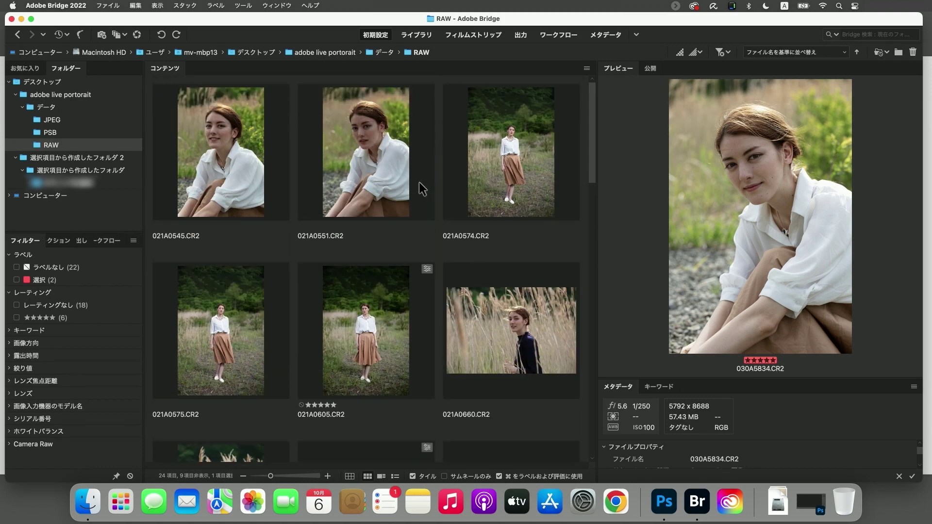
pyautogui.scroll(-10, 419, 183)
pyautogui.scroll(5, 418, 182)
pyautogui.scroll(5, 419, 182)
pyautogui.scroll(-10, 418, 182)
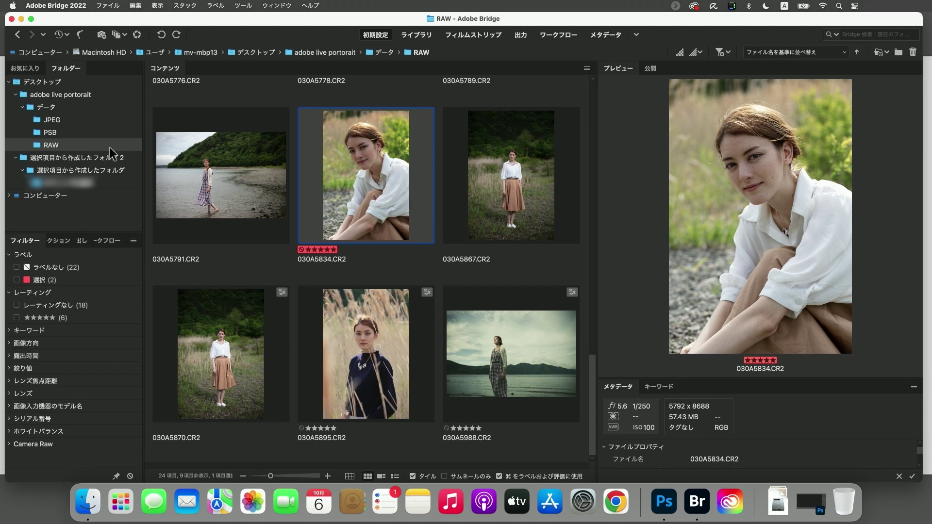
pyautogui.click(86, 158)
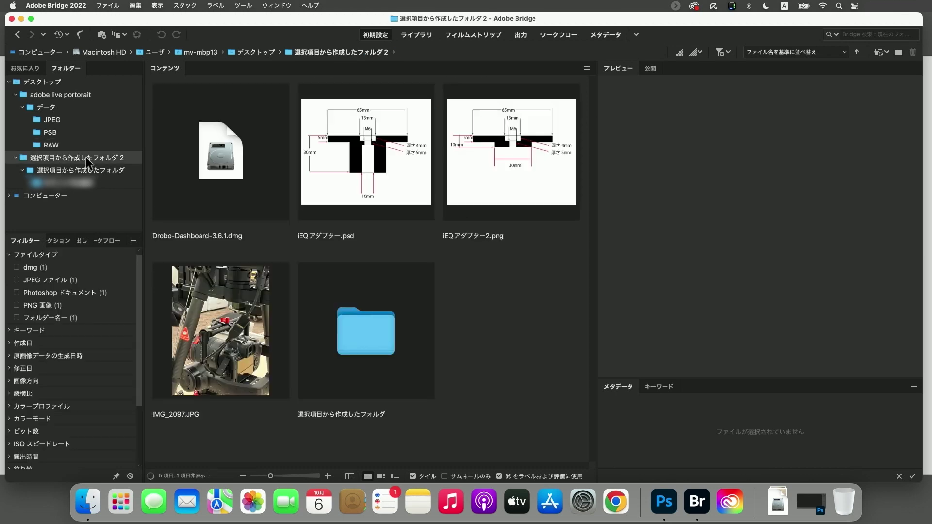
pyautogui.click(208, 151)
pyautogui.click(335, 151)
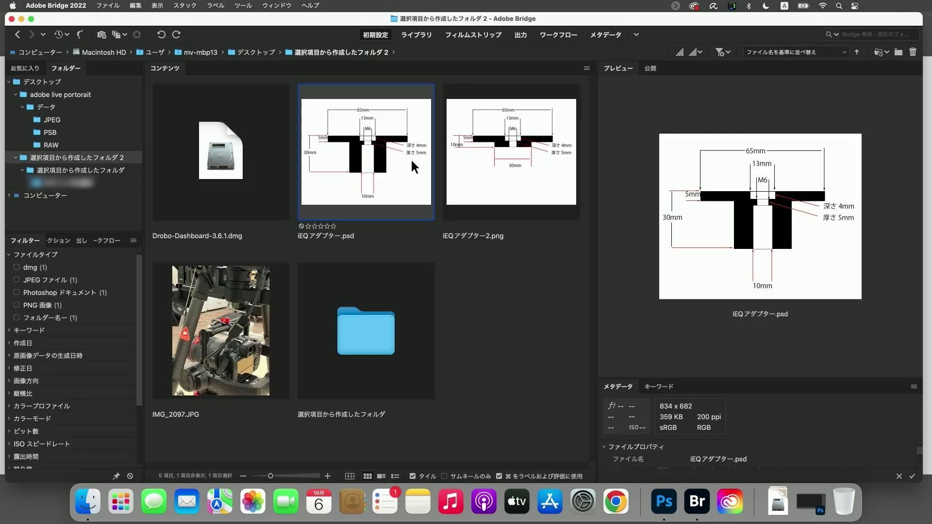
pyautogui.click(456, 165)
pyautogui.click(251, 294)
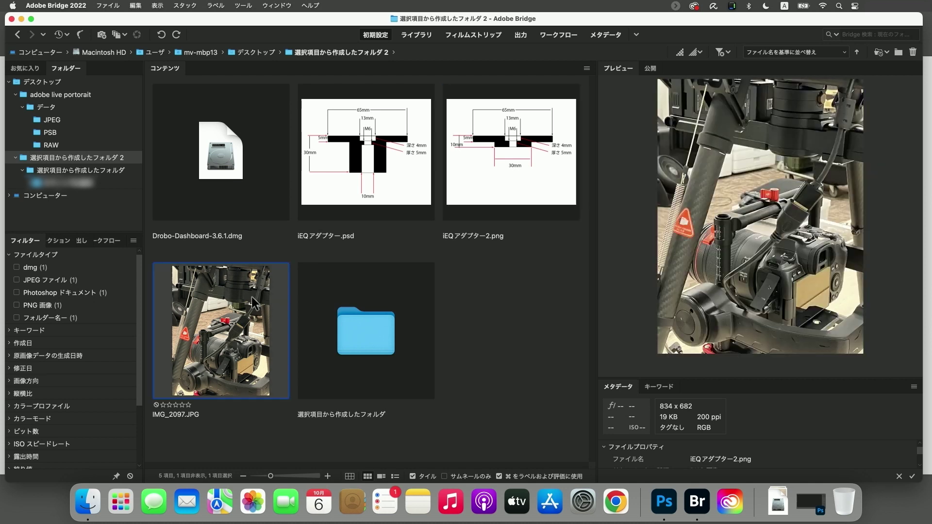
pyautogui.click(374, 204)
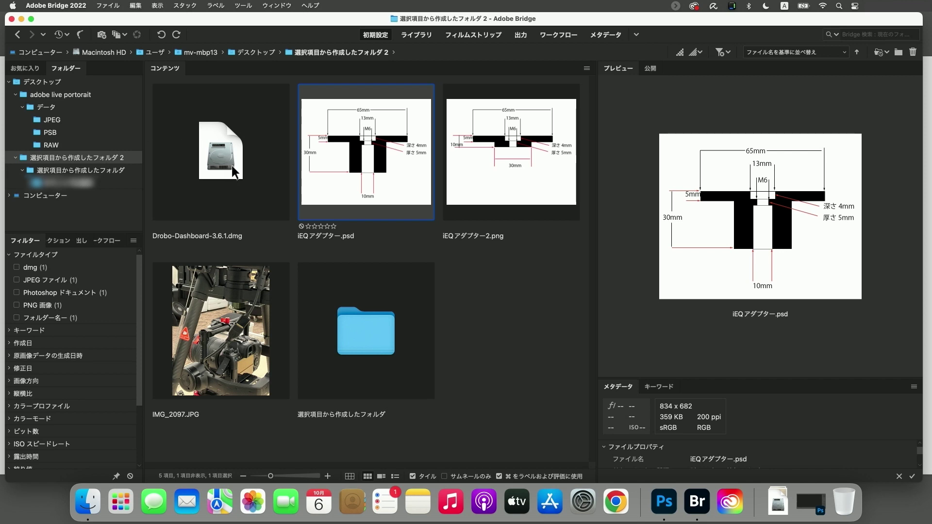
# Return to the RAW folder and view 021A0545.CR2 full screen, zooming 100% on the eye and back
pyautogui.click(58, 144)
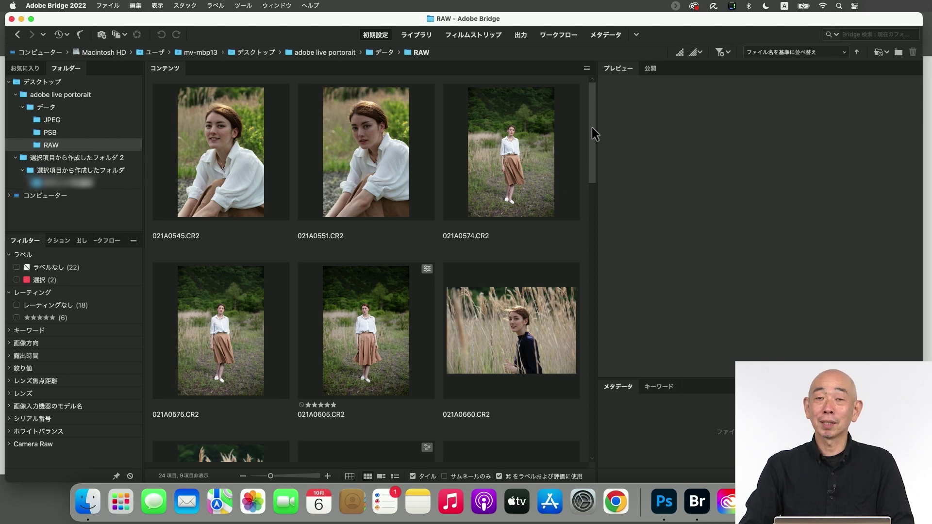
pyautogui.moveTo(592, 127)
pyautogui.mouseDown()
pyautogui.moveTo(579, 299)
pyautogui.moveTo(612, 161)
pyautogui.moveTo(593, 144)
pyautogui.moveTo(598, 112)
pyautogui.mouseUp()
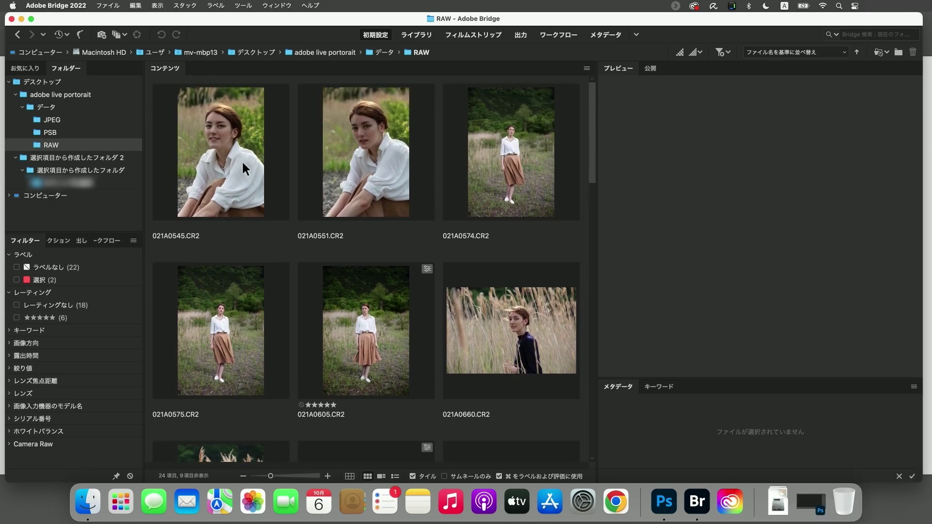
pyautogui.click(242, 161)
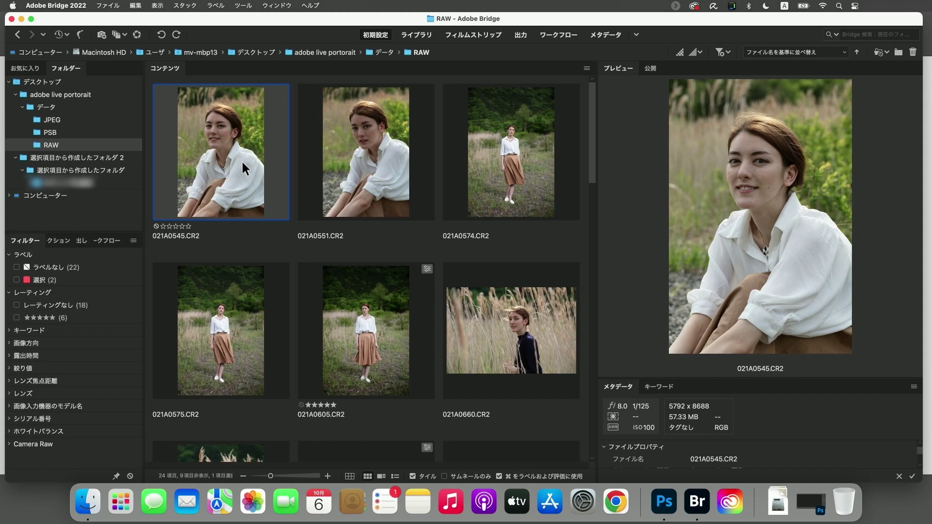
pyautogui.press('space')
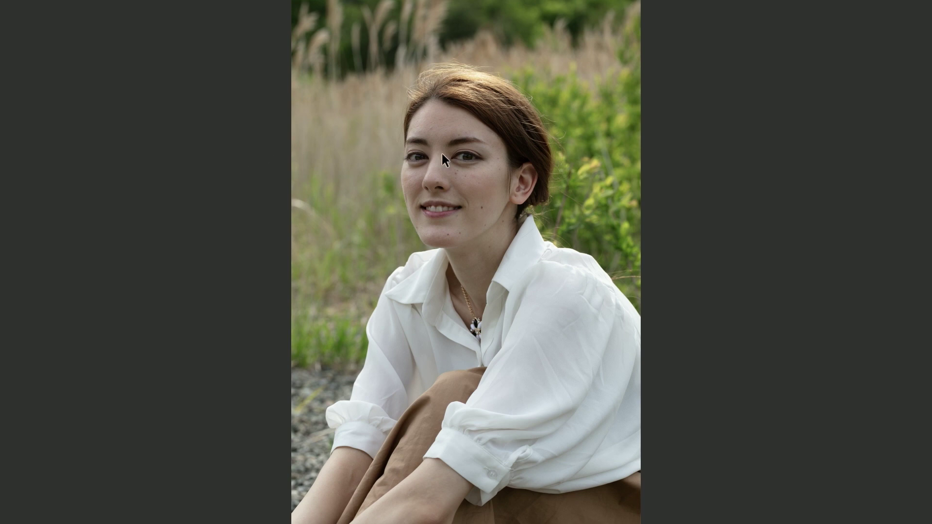
pyautogui.click(467, 157)
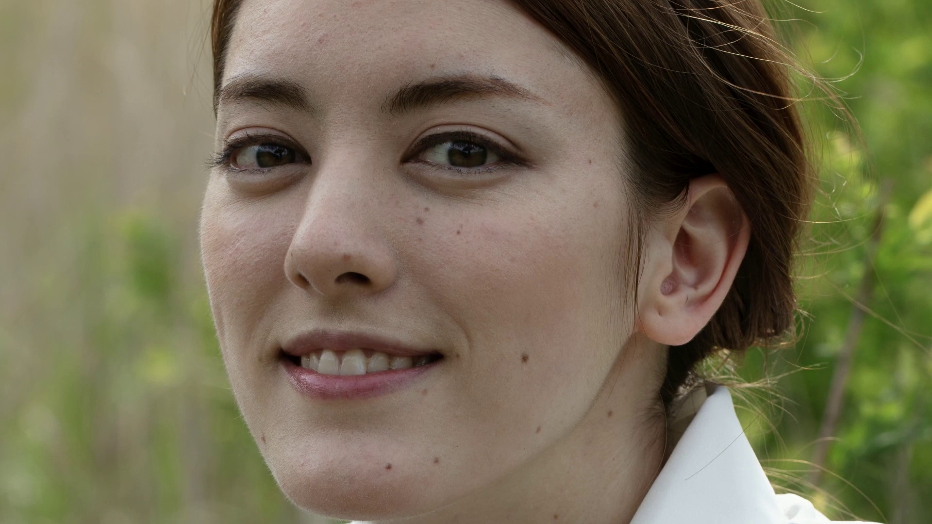
pyautogui.click(488, 159)
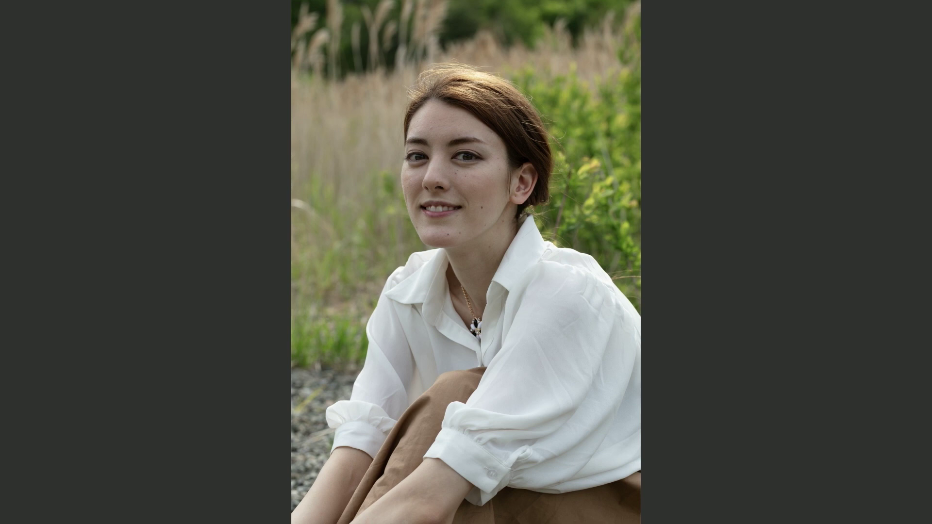
# Page forward to the seated portrait 021A0551.CR2 and give it a three-star rating
pyautogui.press('Right')
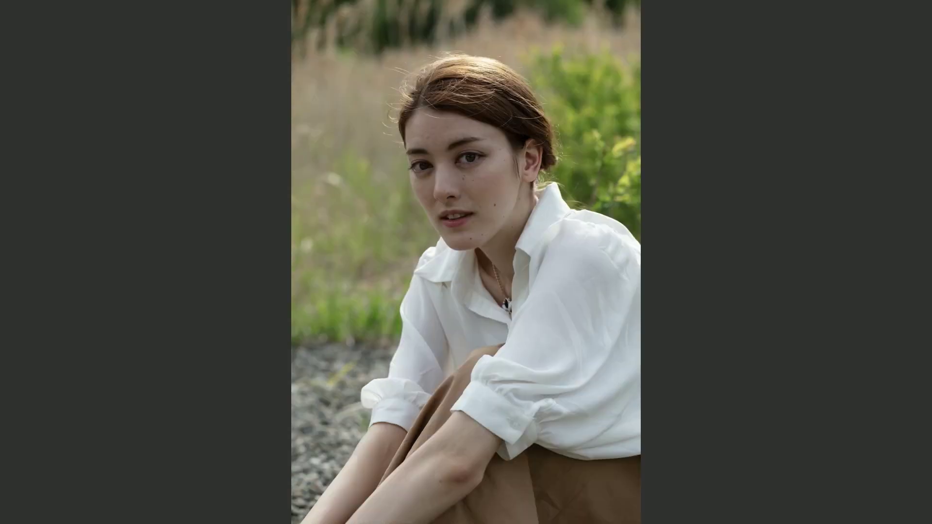
pyautogui.press('Right')
pyautogui.press('Right')
pyautogui.press('Right')
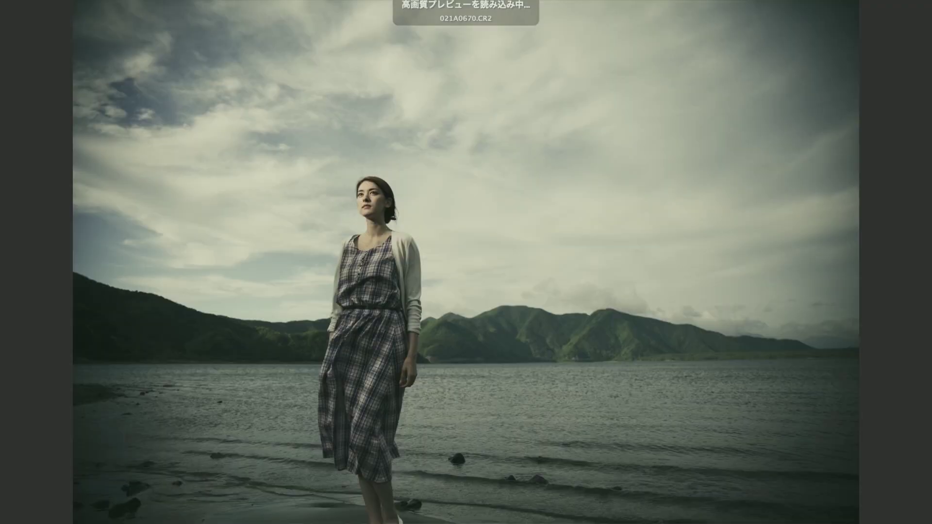
pyautogui.press('Right')
pyautogui.press('Right')
pyautogui.press('Right')
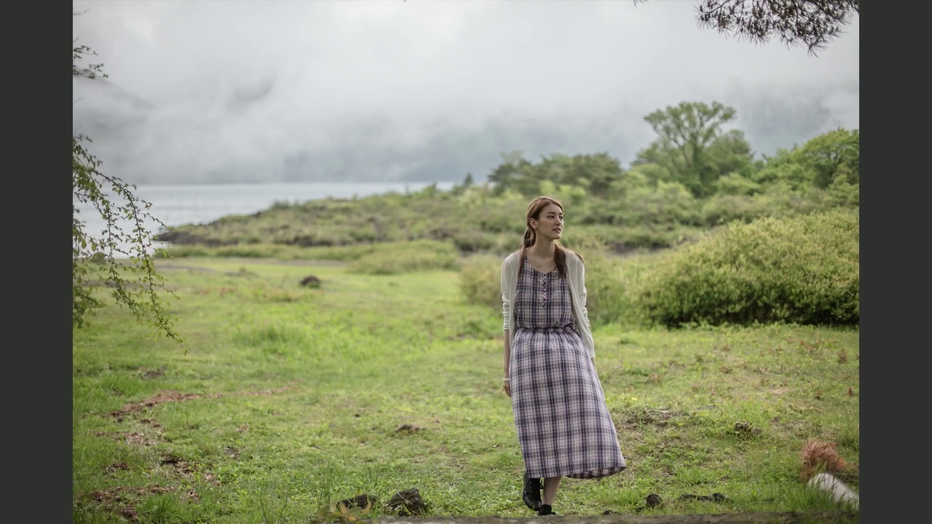
pyautogui.press('Right')
pyautogui.press('Right')
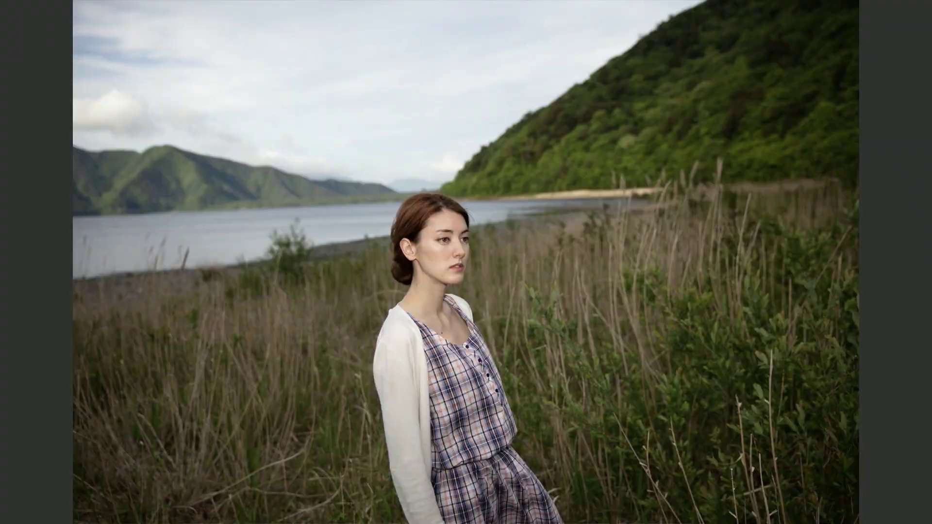
pyautogui.press('Right')
pyautogui.press('Right')
pyautogui.press('Right')
pyautogui.press('Right')
pyautogui.press('Right')
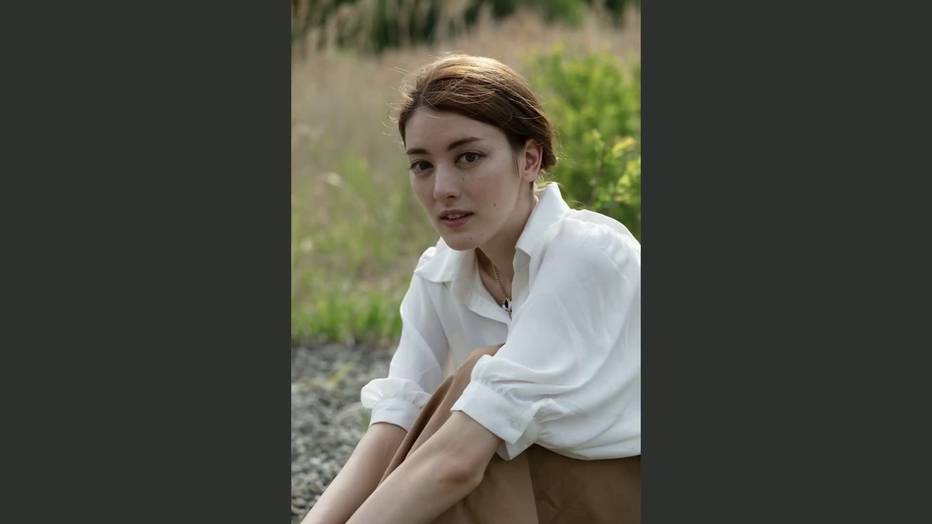
# Browse past 021A0574.CR2, recheck 021A0551.CR2 at 100%, then page on through the portraits
pyautogui.press('Right')
pyautogui.press('Right')
pyautogui.press('1')
pyautogui.press('2')
pyautogui.press('3')
pyautogui.press('Right')
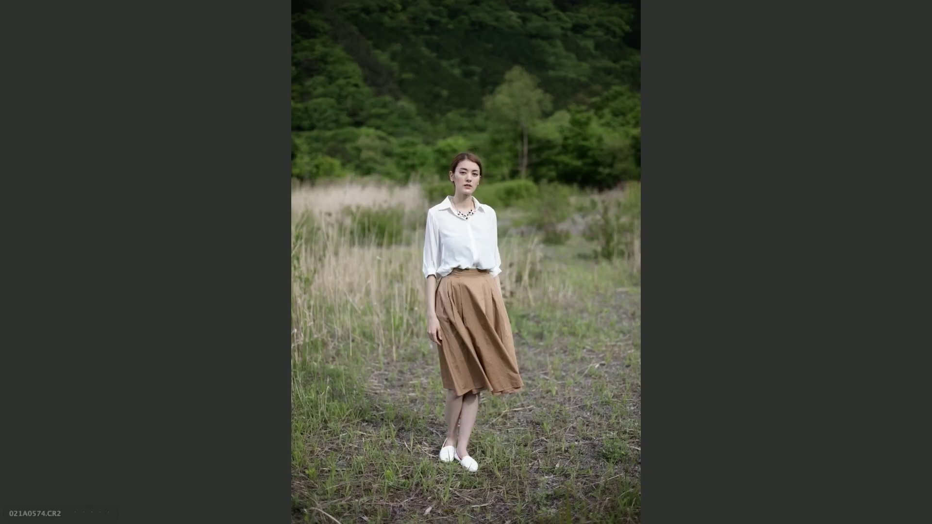
pyautogui.press('Right')
pyautogui.press('Right')
pyautogui.press('Right')
pyautogui.press('Right')
pyautogui.press('Left')
pyautogui.press('Left')
pyautogui.press('Left')
pyautogui.press('Left')
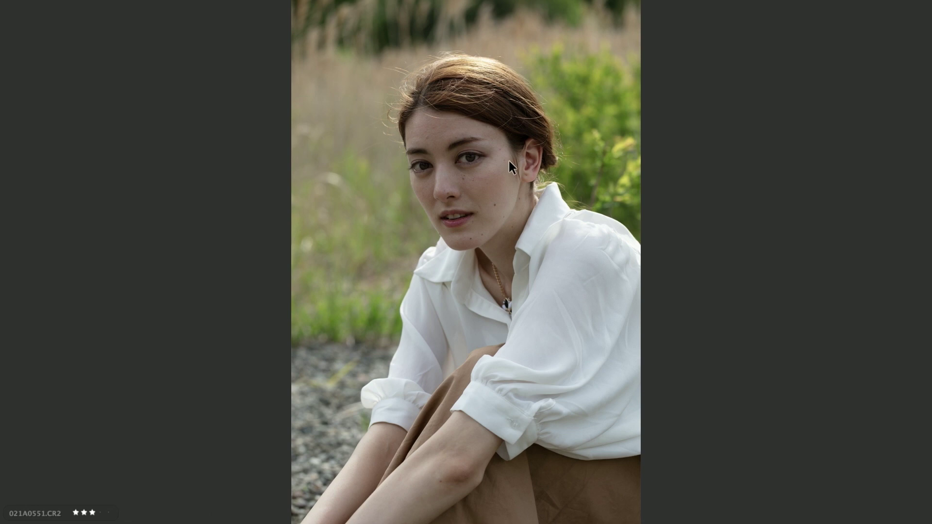
pyautogui.click(478, 156)
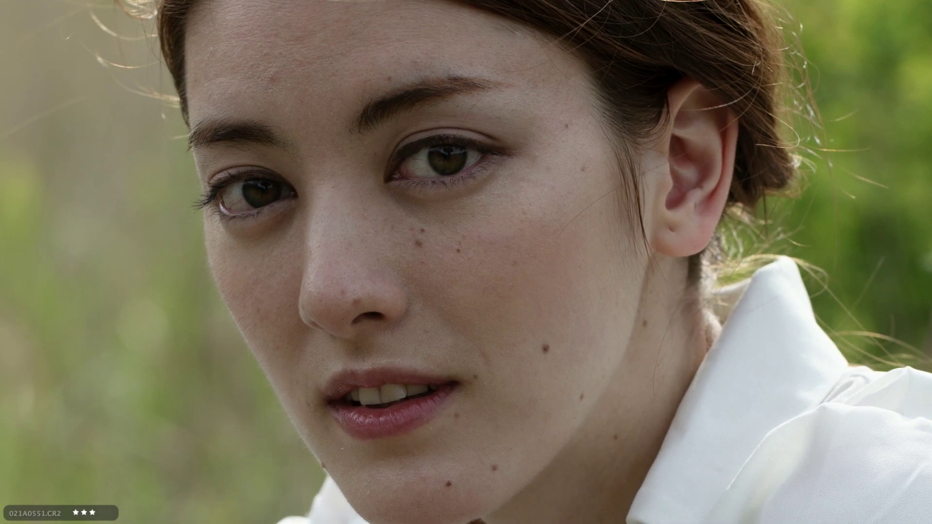
pyautogui.press('Right')
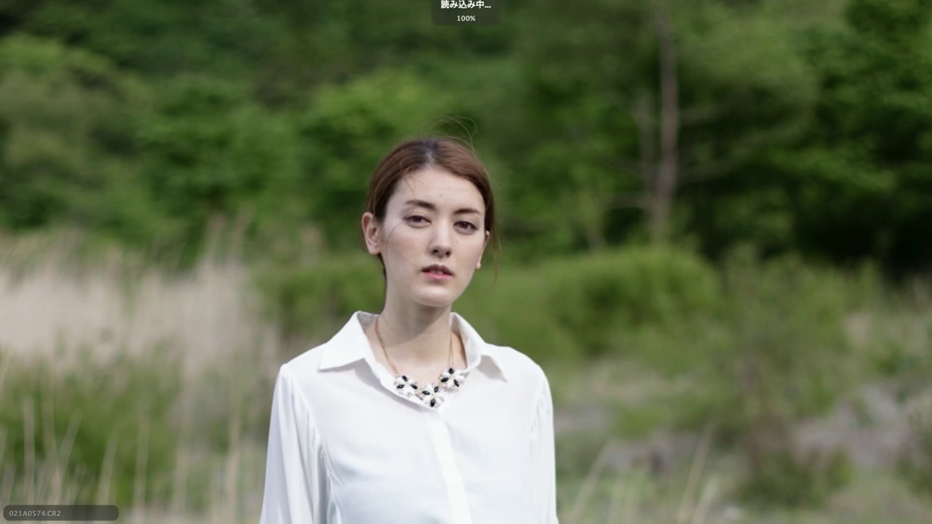
pyautogui.press('Right')
pyautogui.press('Right')
pyautogui.press('Right')
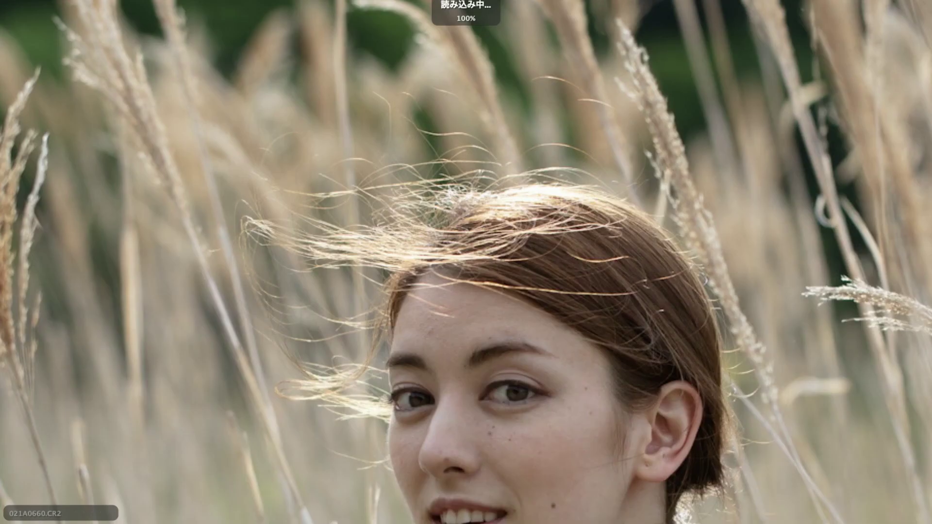
pyautogui.press('Right')
pyautogui.press('Right')
pyautogui.press('Right')
pyautogui.press('Right')
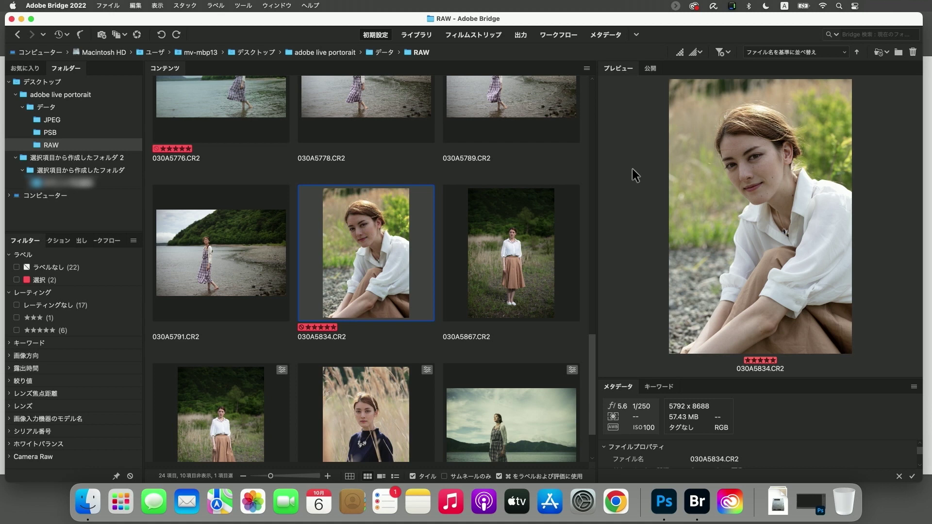
# Open the 030A5834.CR2 thumbnail in Camera Raw using Camera Raw で開く… from its context menu
pyautogui.rightClick(392, 209)
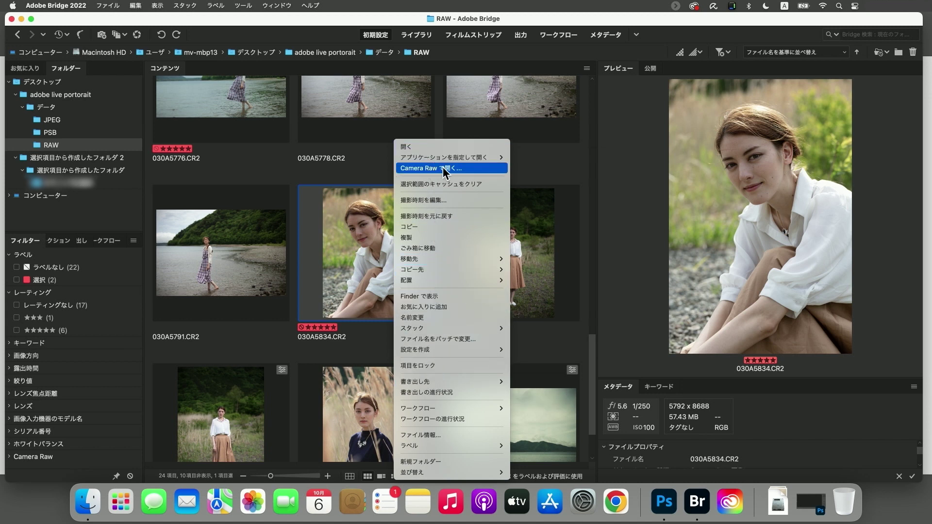
pyautogui.click(471, 168)
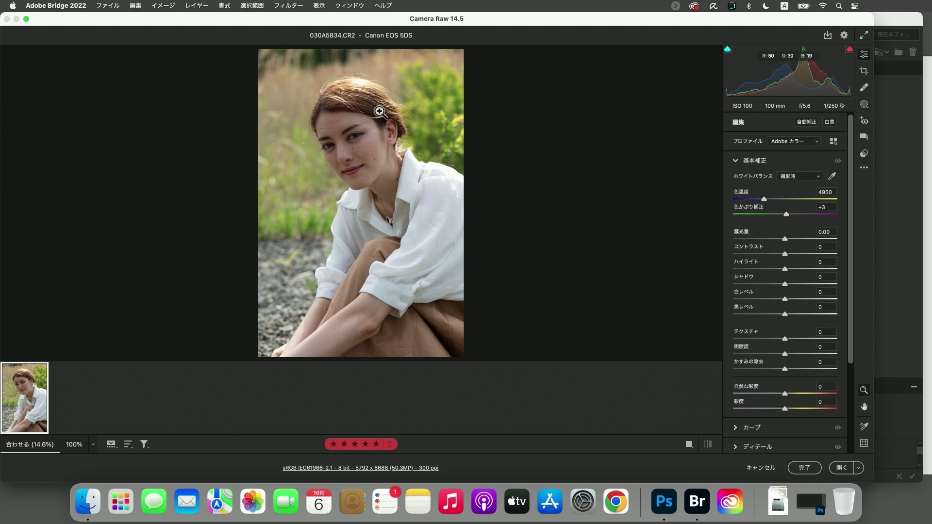
pyautogui.click(359, 154)
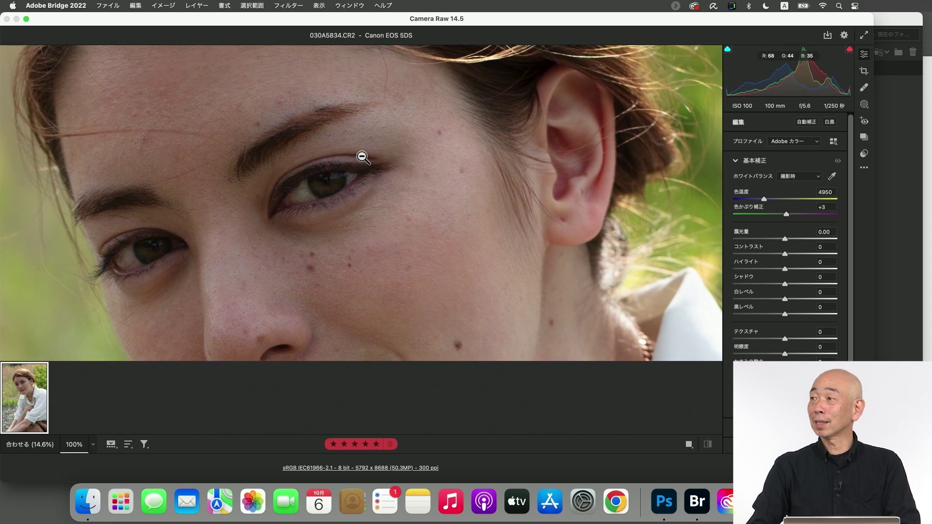
pyautogui.scroll(3, 363, 158)
pyautogui.scroll(3, 366, 159)
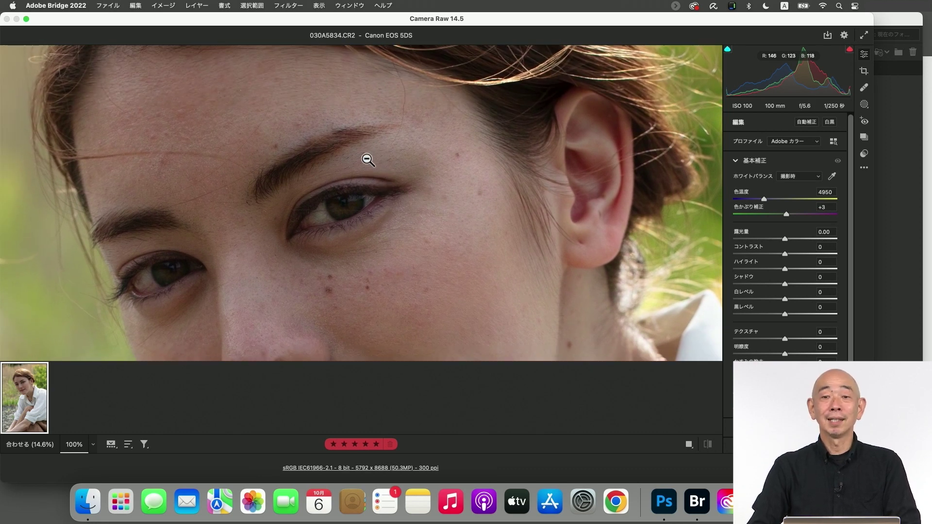
pyautogui.press('XF86MonBrightnessDown')
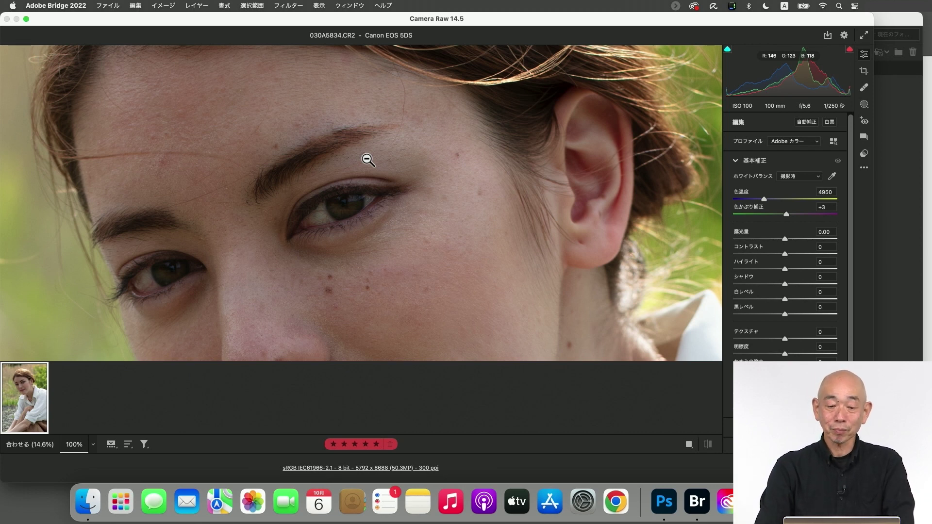
pyautogui.scroll(1, 368, 160)
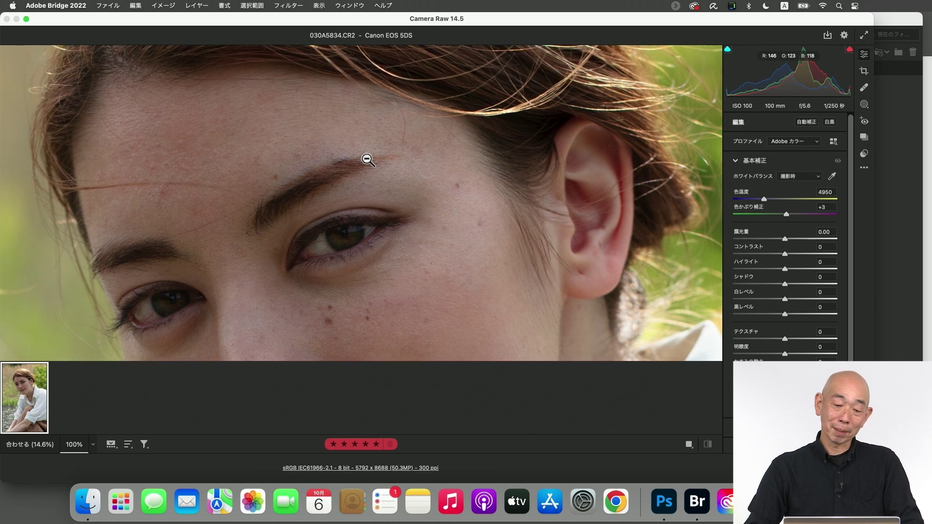
pyautogui.scroll(2, 368, 159)
pyautogui.scroll(1, 367, 159)
pyautogui.scroll(3, 368, 159)
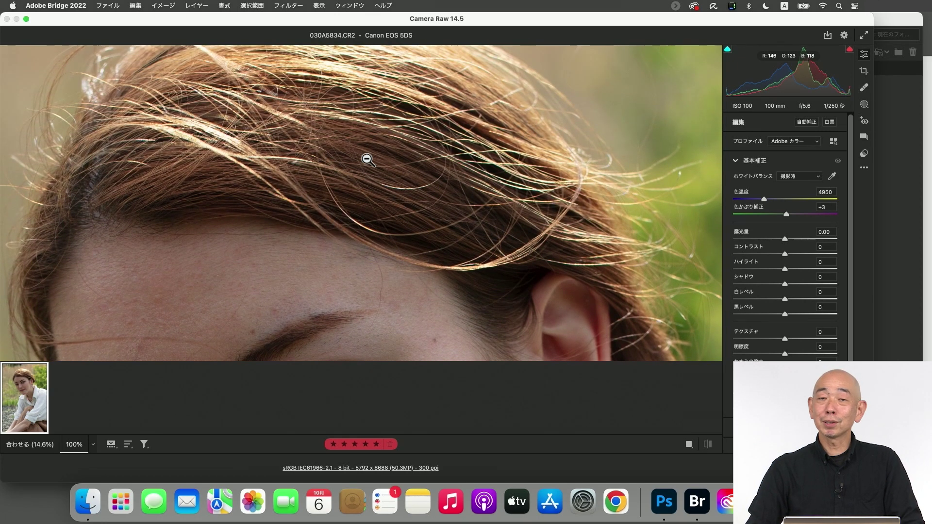
pyautogui.scroll(-1, 367, 159)
pyautogui.scroll(-2, 367, 160)
pyautogui.scroll(-2, 367, 159)
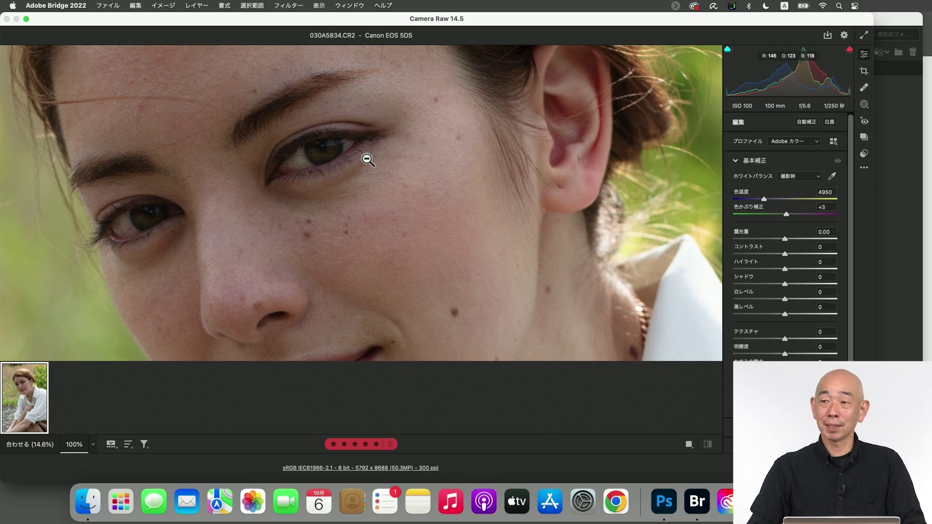
pyautogui.scroll(5, 368, 160)
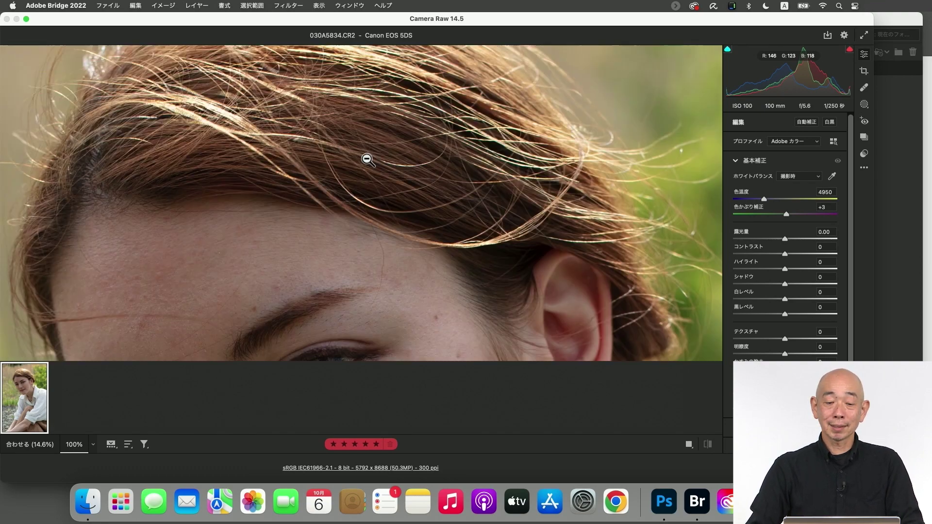
pyautogui.scroll(5, 368, 159)
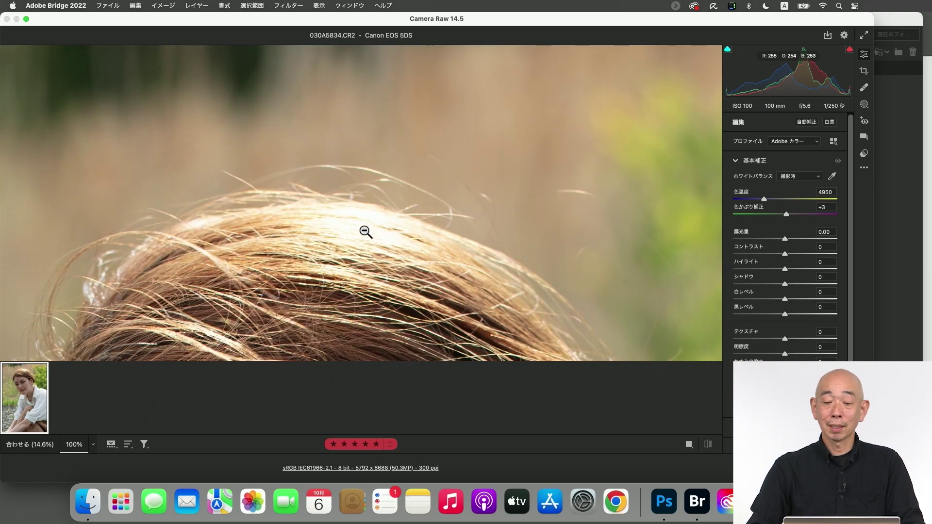
pyautogui.scroll(-5, 367, 228)
pyautogui.scroll(-5, 367, 228)
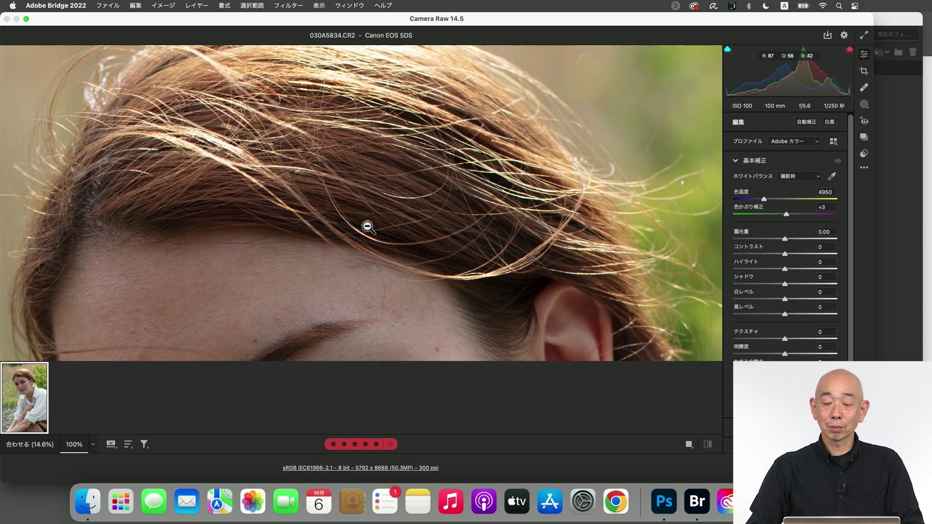
pyautogui.moveTo(787, 239); pyautogui.dragTo(800, 237)
pyautogui.scroll(-2, 597, 248)
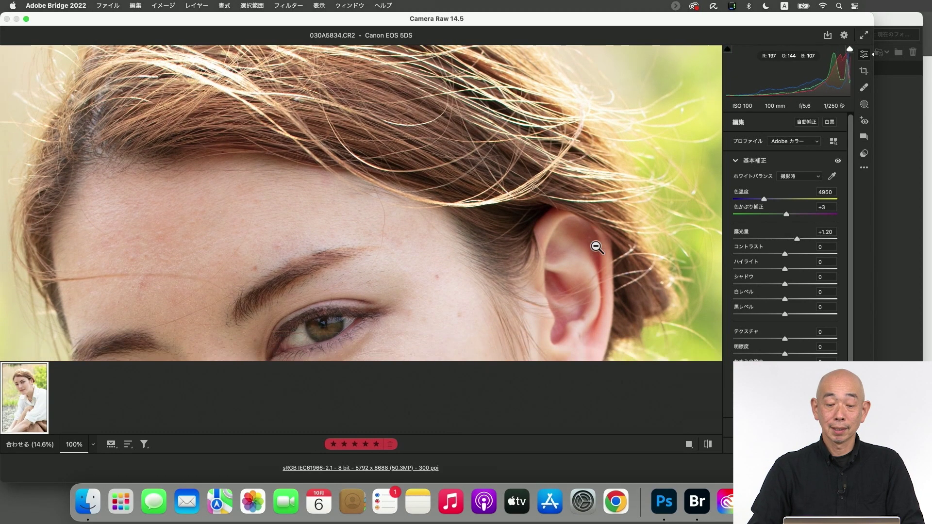
pyautogui.scroll(-3, 597, 248)
pyautogui.scroll(-2, 596, 248)
pyautogui.moveTo(796, 237); pyautogui.dragTo(795, 237)
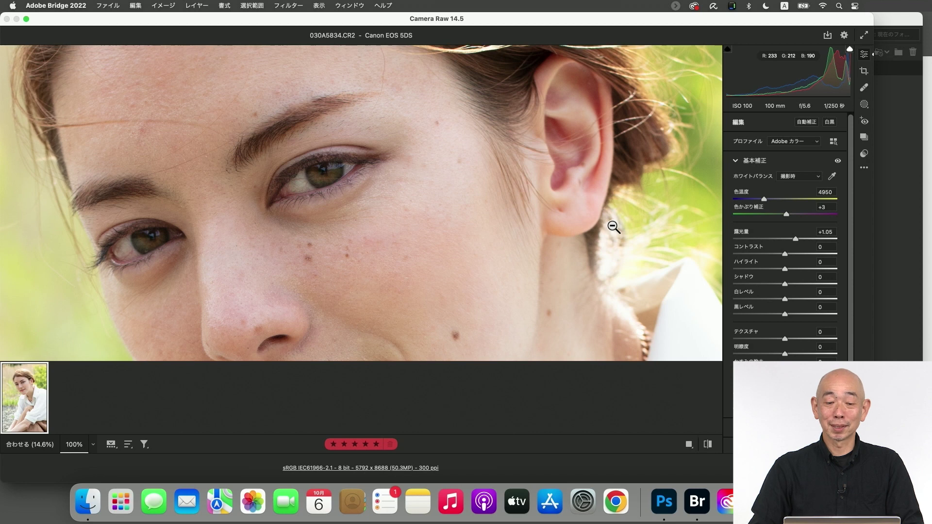
pyautogui.scroll(2, 613, 227)
pyautogui.scroll(3, 613, 227)
pyautogui.scroll(2, 614, 227)
pyautogui.scroll(1, 614, 227)
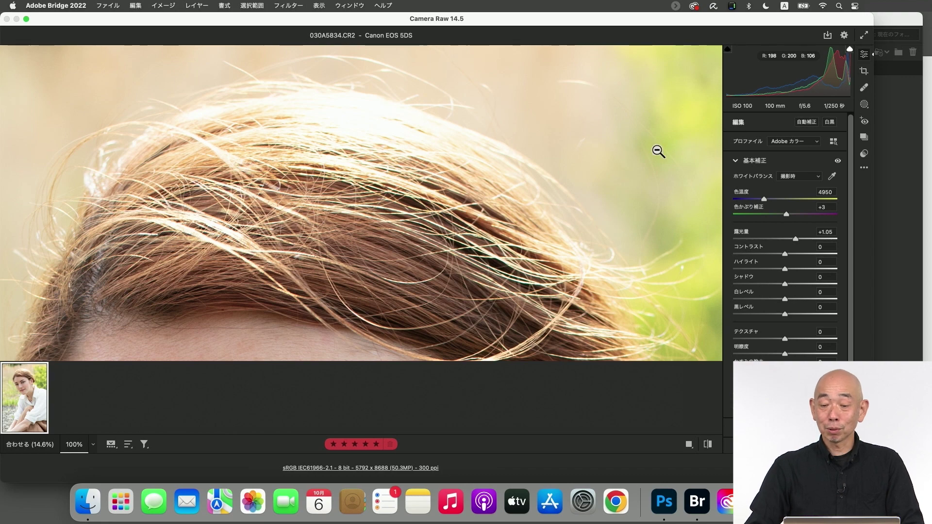
pyautogui.moveTo(793, 238); pyautogui.dragTo(782, 239)
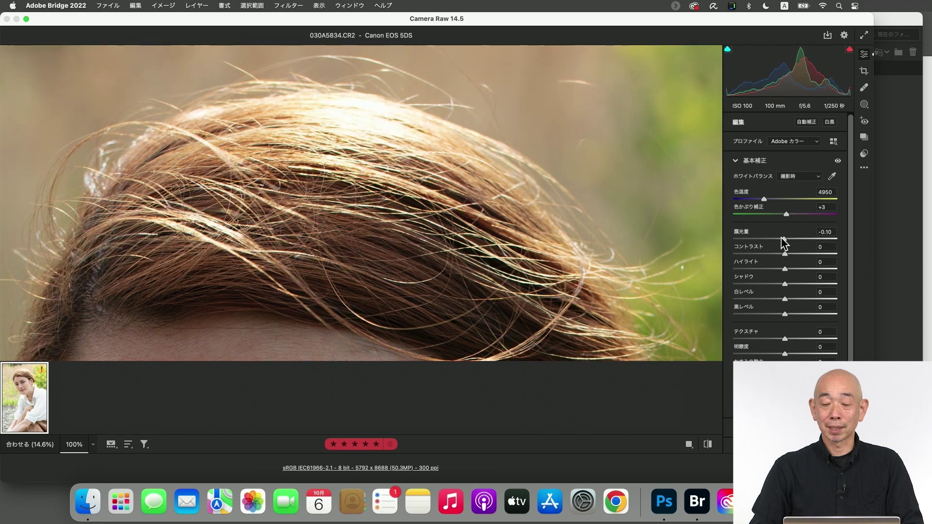
pyautogui.click(829, 232)
pyautogui.press('BackSpace')
pyautogui.press('BackSpace')
pyautogui.press('Return')
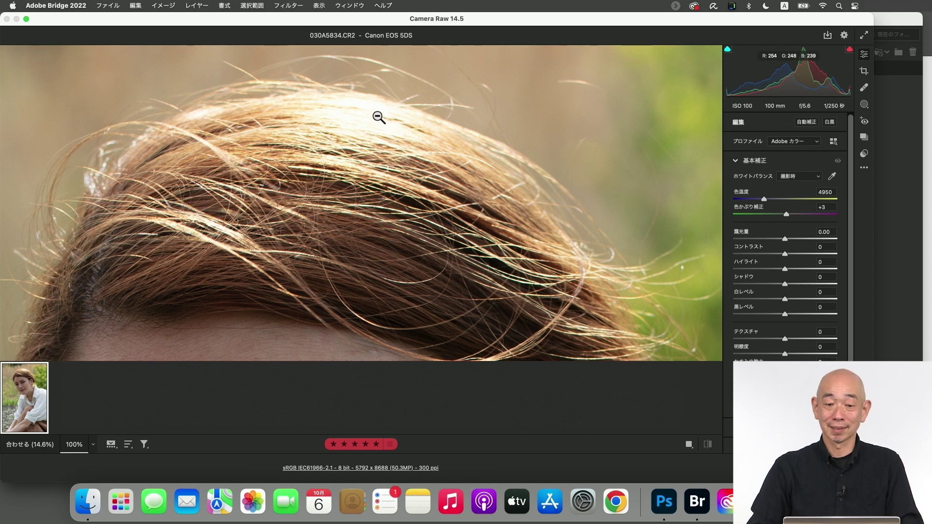
pyautogui.scroll(-4, 406, 138)
pyautogui.scroll(-4, 405, 138)
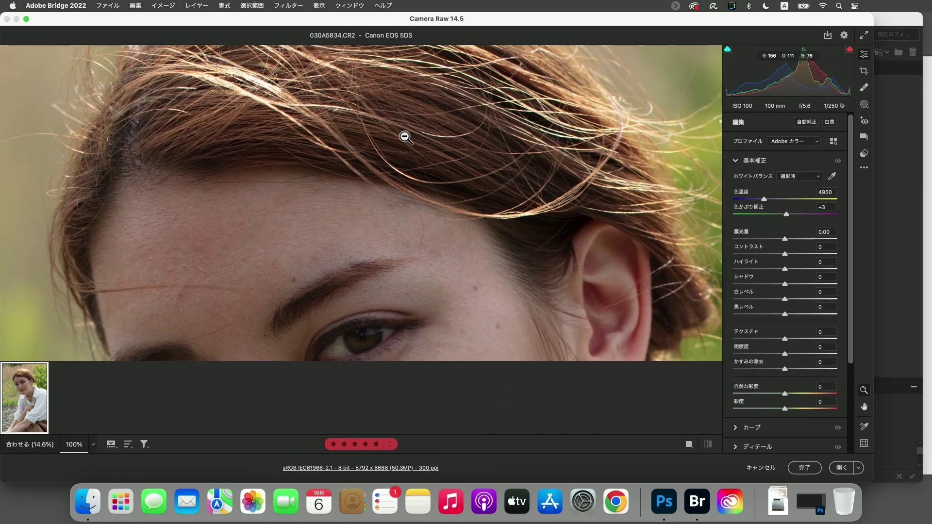
pyautogui.scroll(-4, 405, 138)
pyautogui.scroll(-3, 406, 139)
pyautogui.scroll(-2, 406, 138)
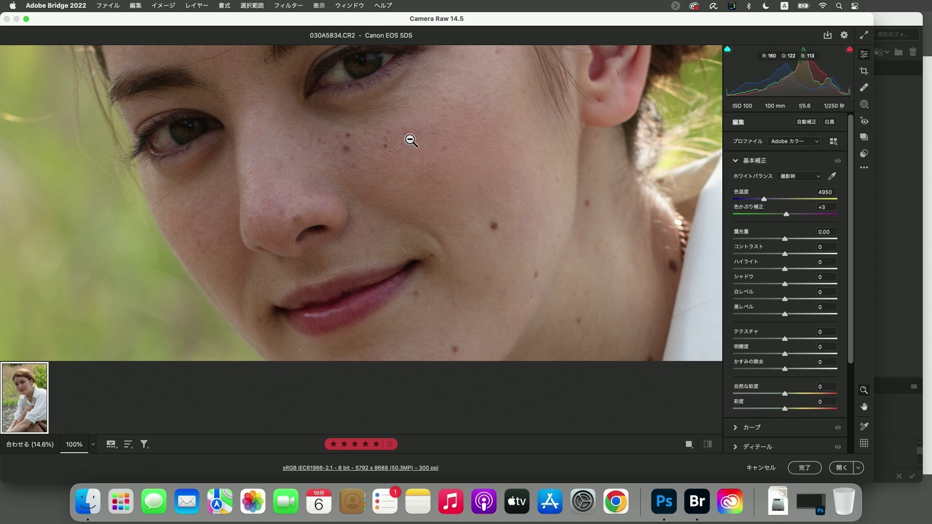
pyautogui.scroll(-2, 418, 142)
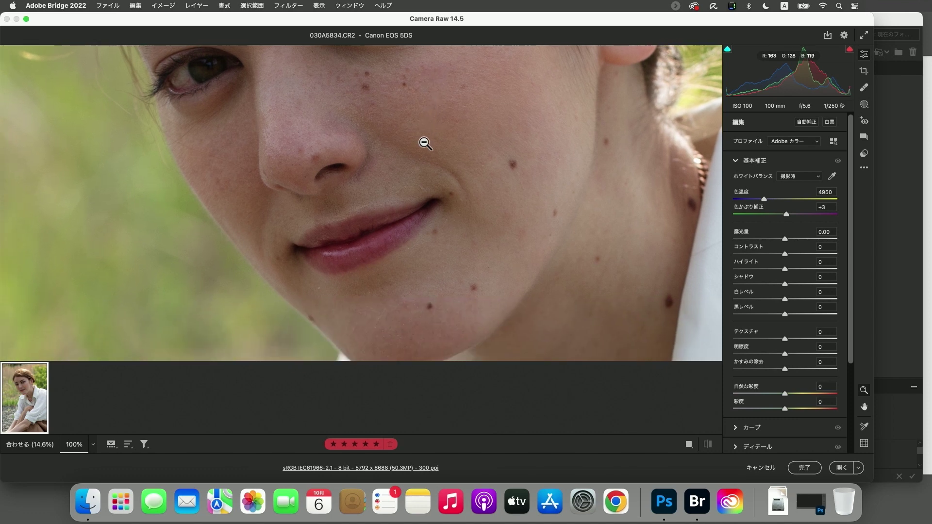
pyautogui.scroll(2, 422, 143)
pyautogui.scroll(2, 426, 144)
pyautogui.scroll(3, 426, 144)
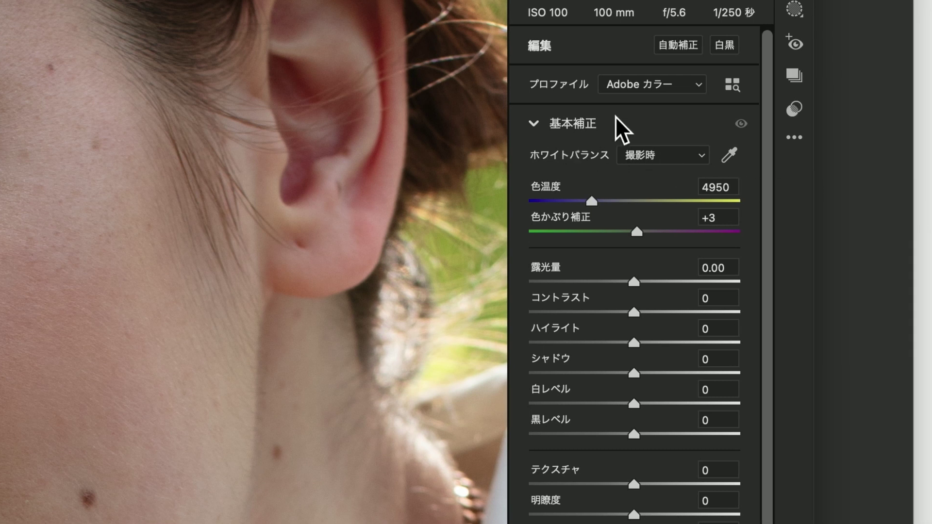
# Scroll down the Edit panel and expand the Curve section
pyautogui.scroll(-3, 615, 116)
pyautogui.scroll(-7, 615, 117)
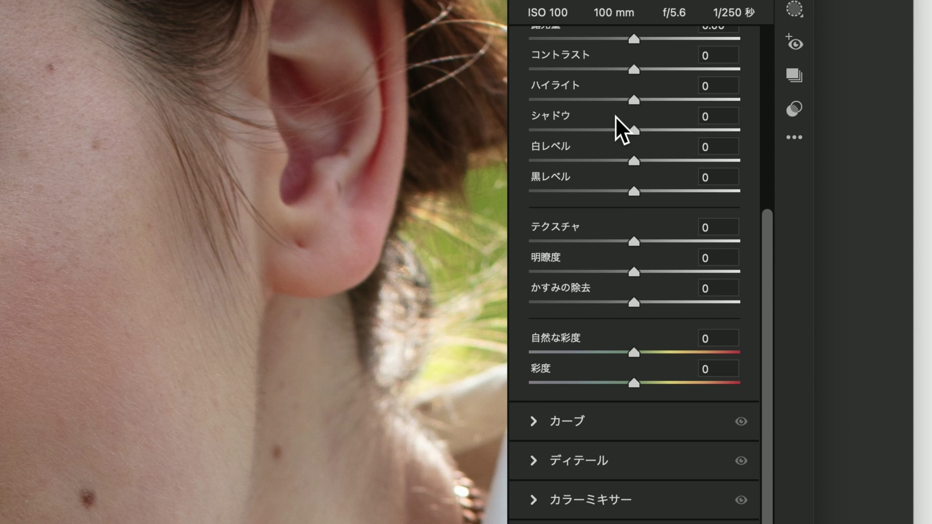
pyautogui.click(534, 422)
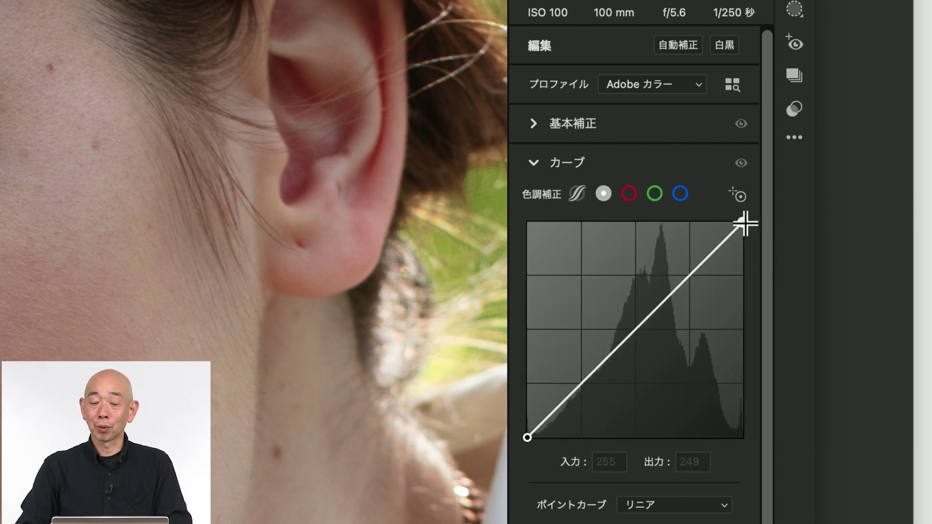
# Pull the tone curve's top-right white point down to output 247
pyautogui.moveTo(742, 229); pyautogui.dragTo(743, 224)
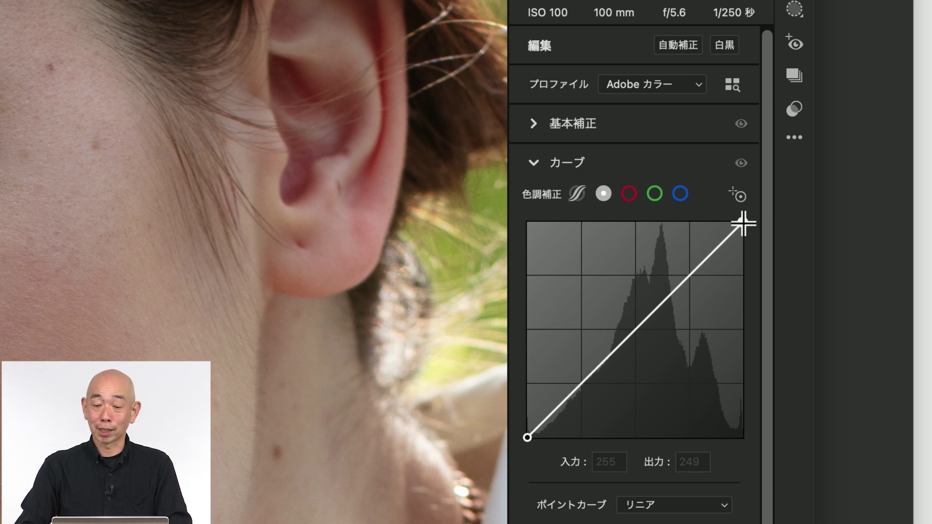
pyautogui.moveTo(743, 223); pyautogui.dragTo(742, 229)
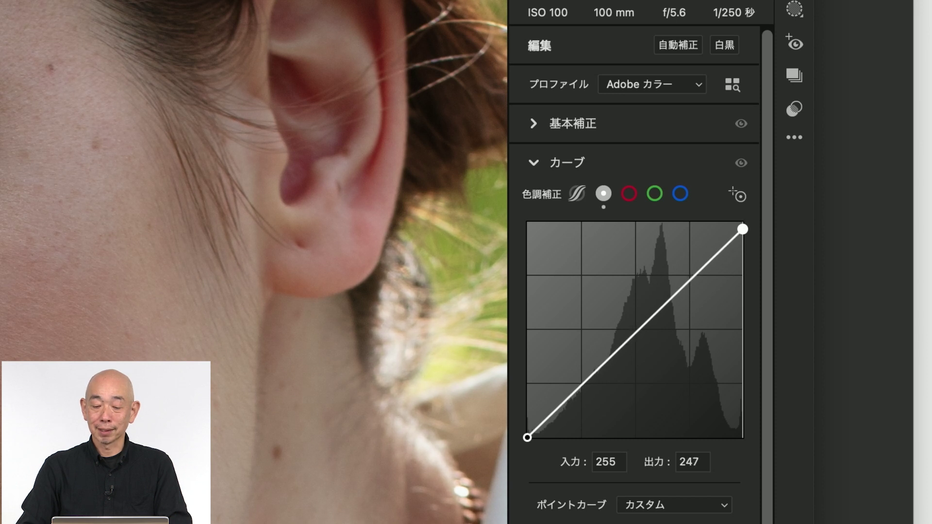
pyautogui.scroll(-1, 742, 225)
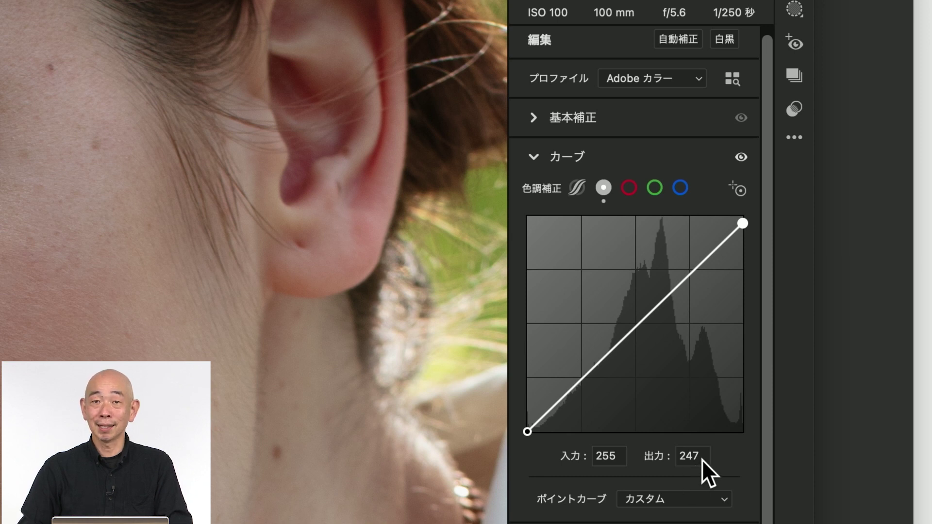
pyautogui.moveTo(742, 228); pyautogui.dragTo(742, 215)
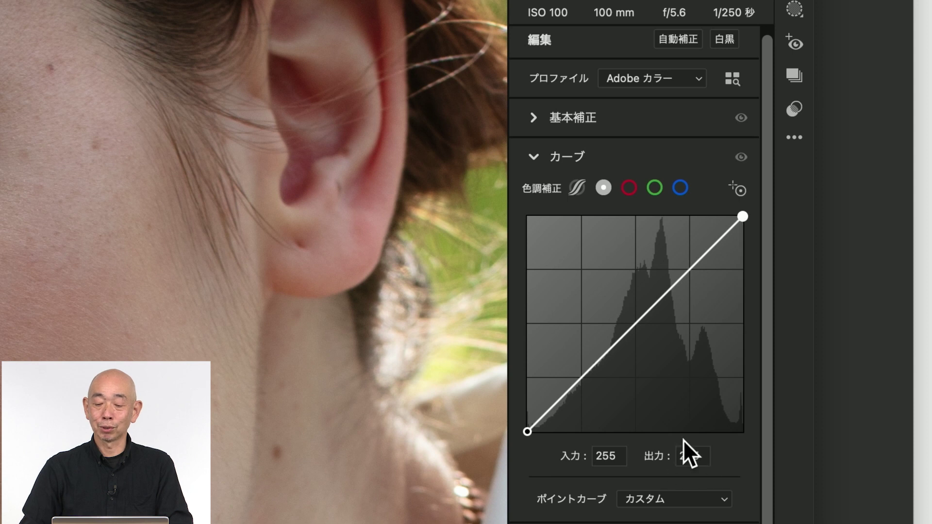
pyautogui.scroll(-3, 695, 469)
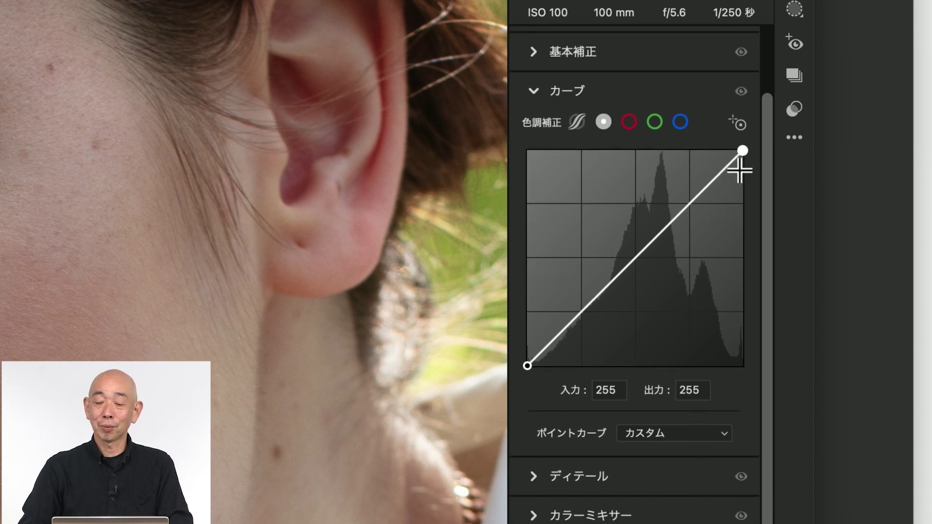
pyautogui.moveTo(742, 151); pyautogui.dragTo(743, 157)
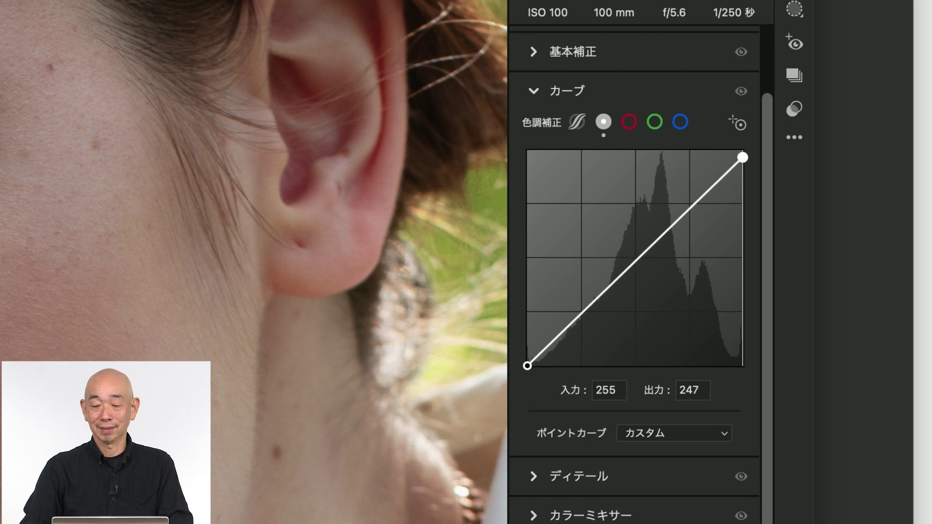
pyautogui.scroll(-1, 756, 159)
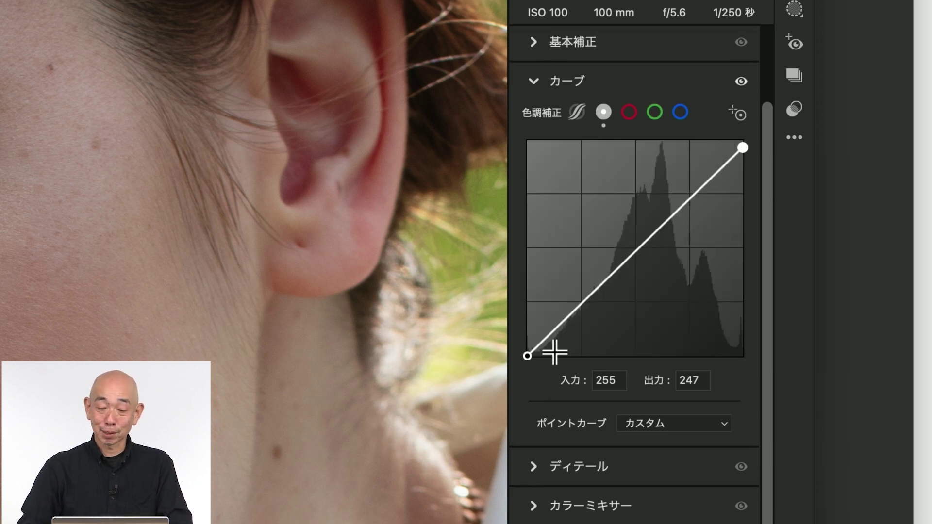
# Lift the curve's bottom-left black point to output 9 with the arrow keys
pyautogui.click(527, 356)
pyautogui.press('Up')
pyautogui.press('Up')
pyautogui.press('Up')
pyautogui.press('Up')
pyautogui.press('Up')
pyautogui.press('Up')
pyautogui.press('Up')
pyautogui.press('Up')
pyautogui.press('Up')
pyautogui.press('Up')
pyautogui.press('Down')
pyautogui.press('Down')
pyautogui.press('Up')
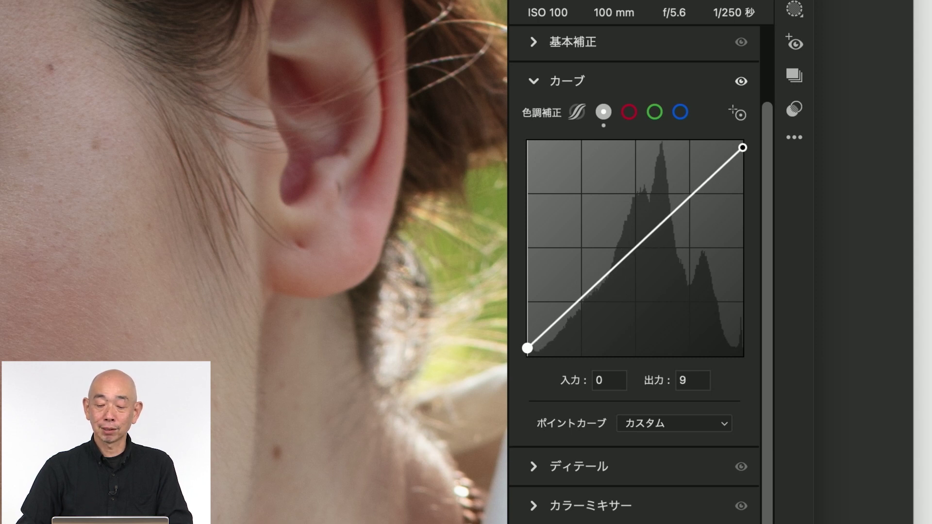
pyautogui.press('Down')
pyautogui.press('Down')
pyautogui.press('Up')
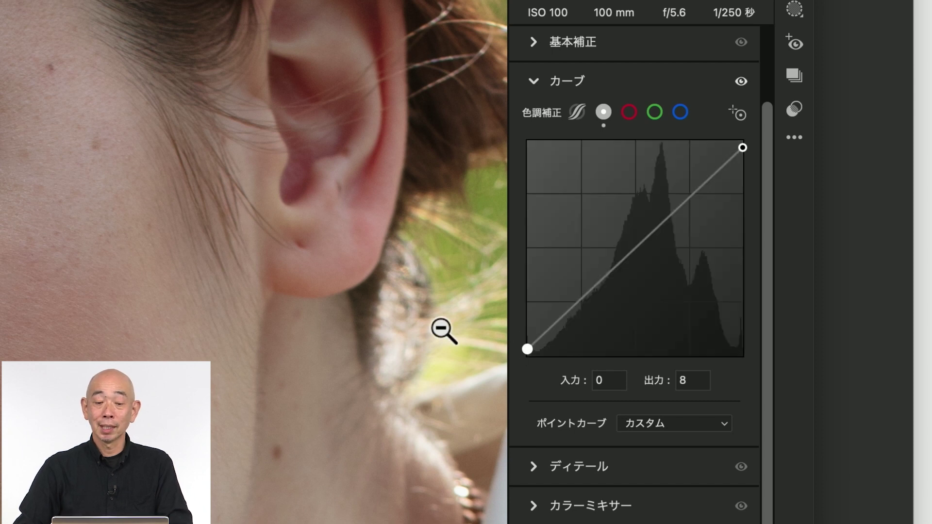
pyautogui.scroll(2, 444, 332)
pyautogui.scroll(2, 444, 332)
pyautogui.scroll(2, 445, 333)
pyautogui.scroll(2, 446, 333)
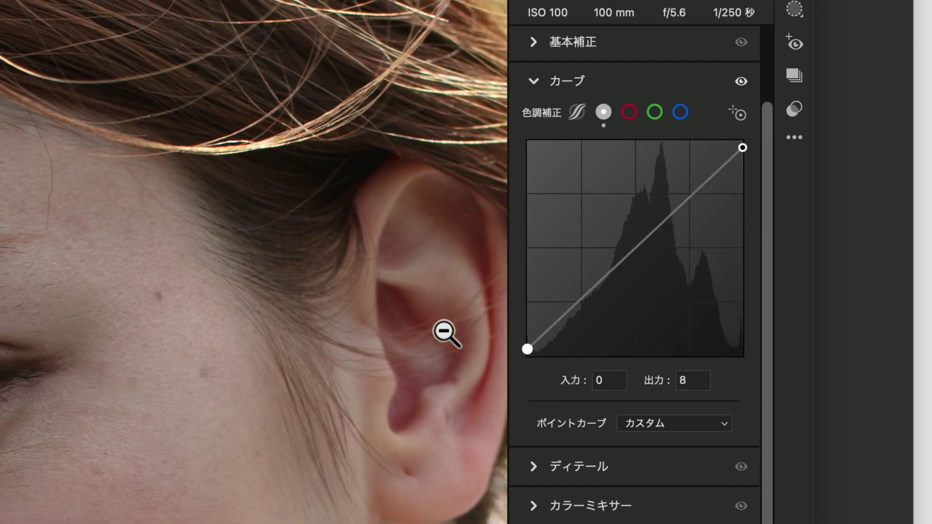
pyautogui.scroll(2, 444, 333)
pyautogui.scroll(2, 444, 333)
pyautogui.scroll(2, 444, 332)
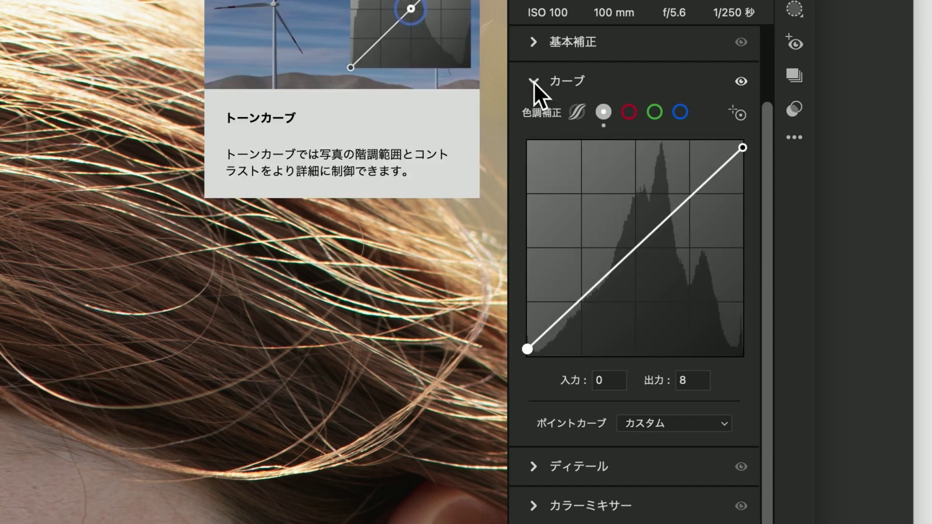
# Collapse Curve, expand the Basic adjustments, and fit the whole portrait in the window
pyautogui.click(533, 82)
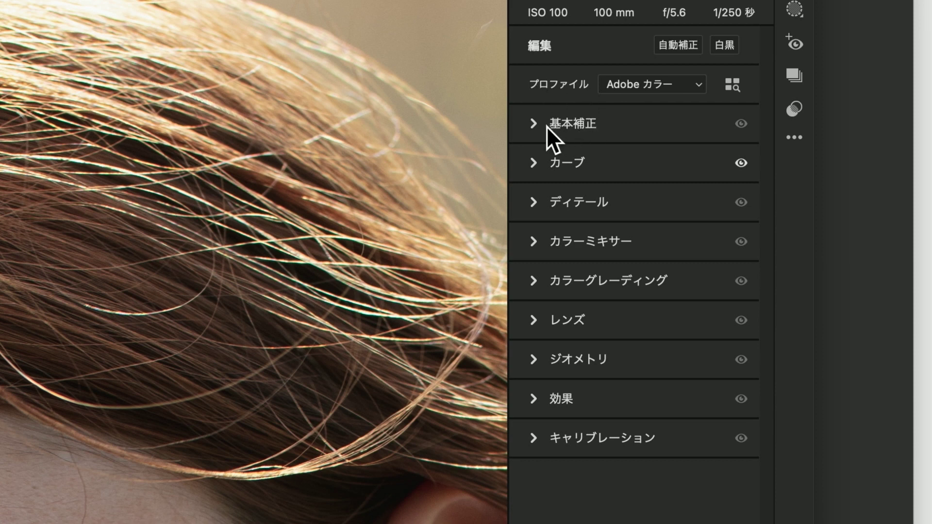
pyautogui.click(534, 123)
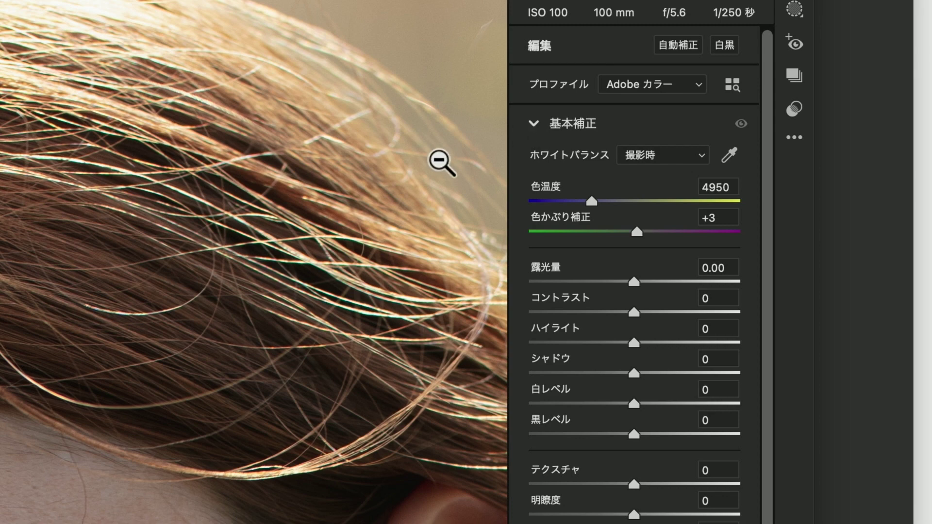
pyautogui.moveTo(421, 128); pyautogui.dragTo(456, 162)
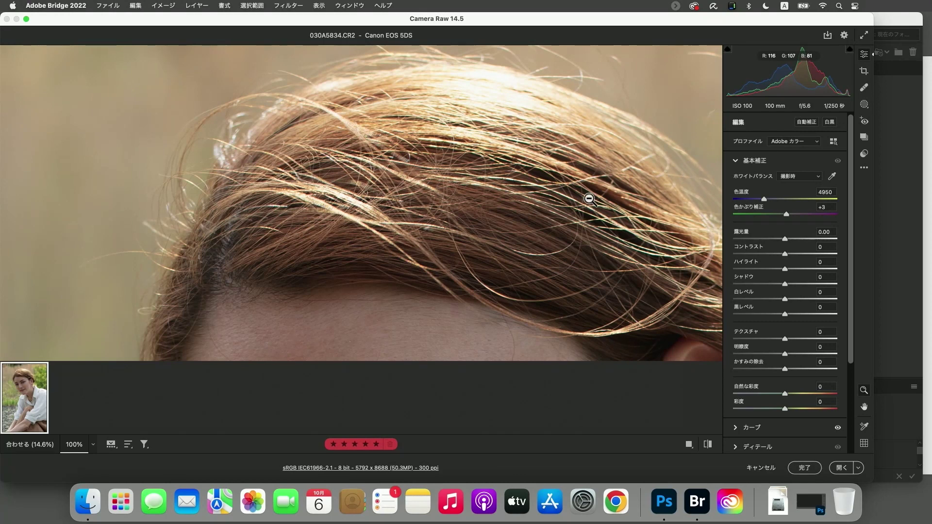
pyautogui.press('super+0')
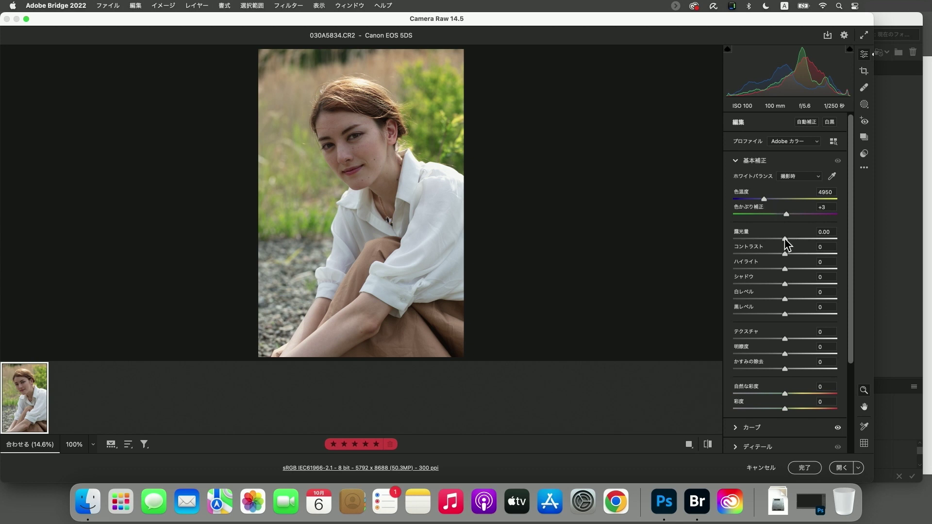
# Raise exposure from +0.40 to +0.65, checking the hair at 100% along the way
pyautogui.moveTo(783, 238); pyautogui.dragTo(788, 239)
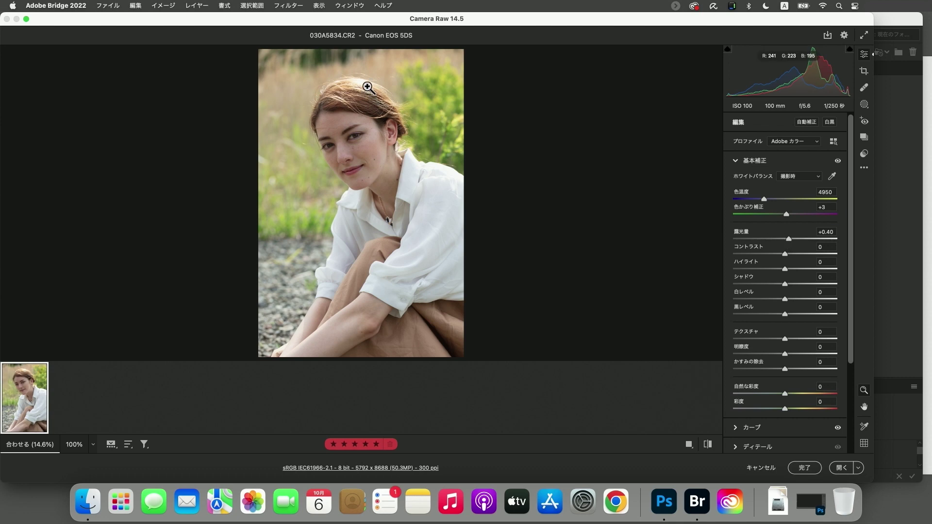
pyautogui.click(367, 86)
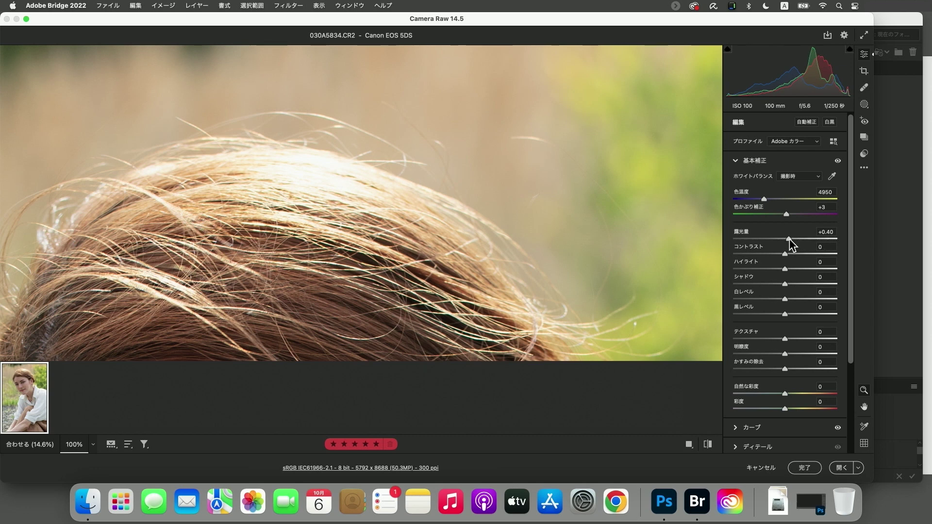
pyautogui.moveTo(790, 239); pyautogui.dragTo(791, 239)
pyautogui.click(573, 227)
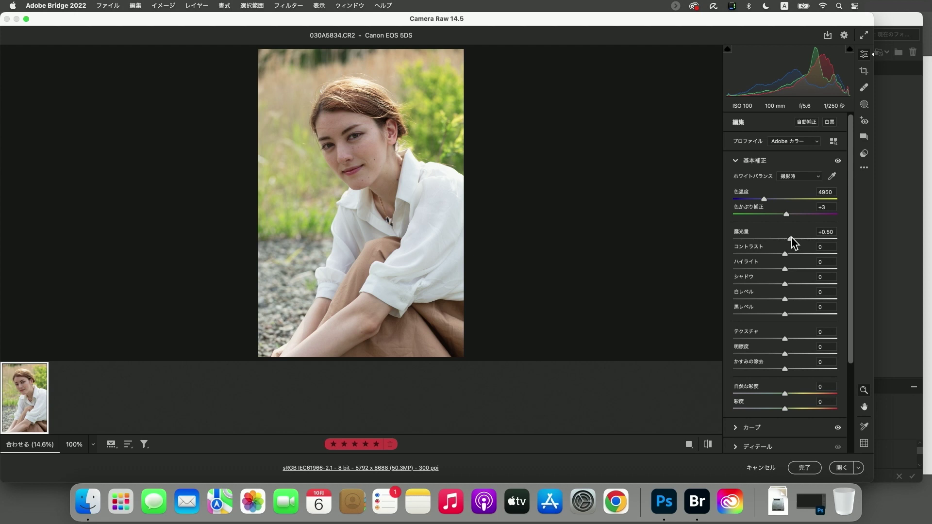
pyautogui.moveTo(791, 237); pyautogui.dragTo(793, 238)
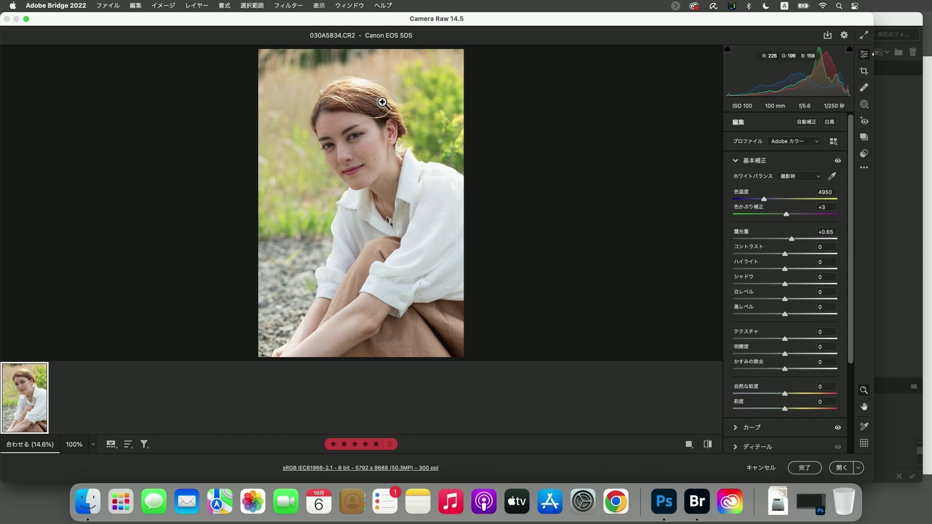
# Inspect the top of the hair at full size, then drag Whites down to -100
pyautogui.click(359, 83)
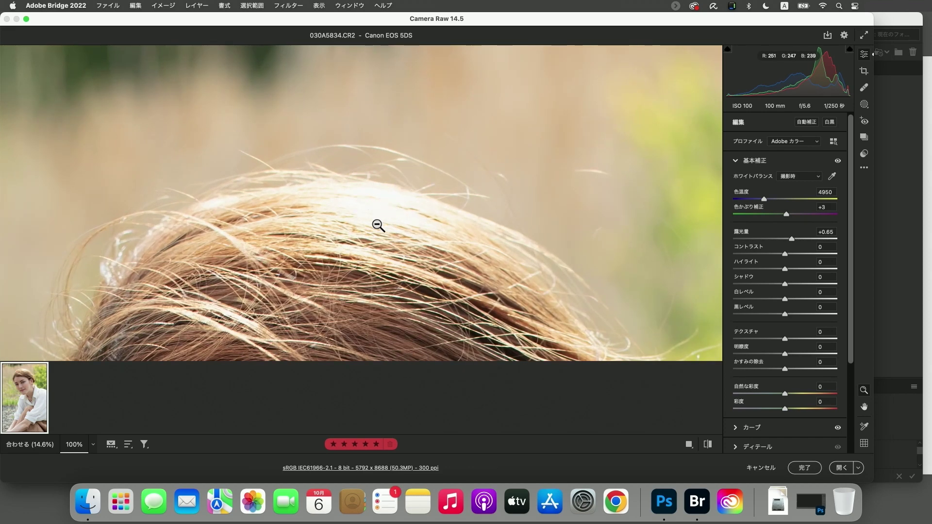
pyautogui.scroll(-5, 386, 227)
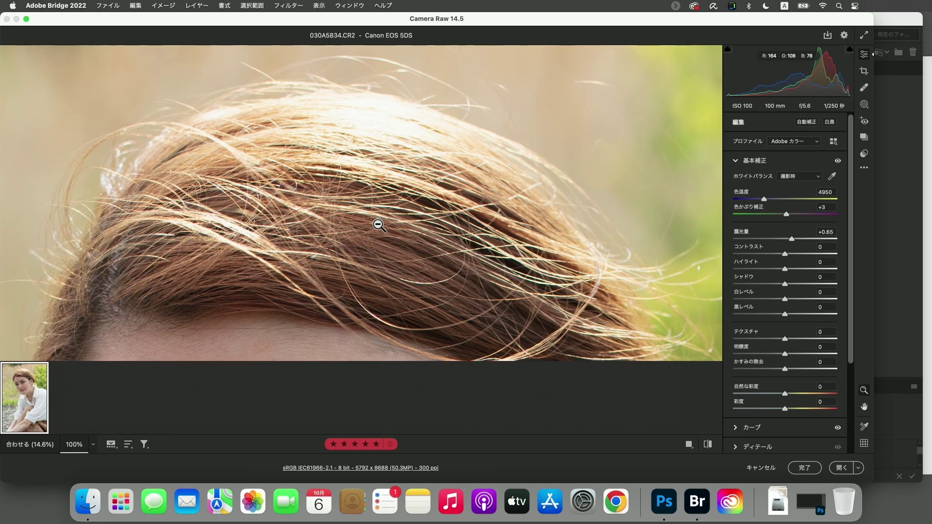
pyautogui.scroll(-2, 378, 225)
pyautogui.scroll(-2, 379, 224)
pyautogui.scroll(-2, 380, 224)
pyautogui.scroll(3, 379, 223)
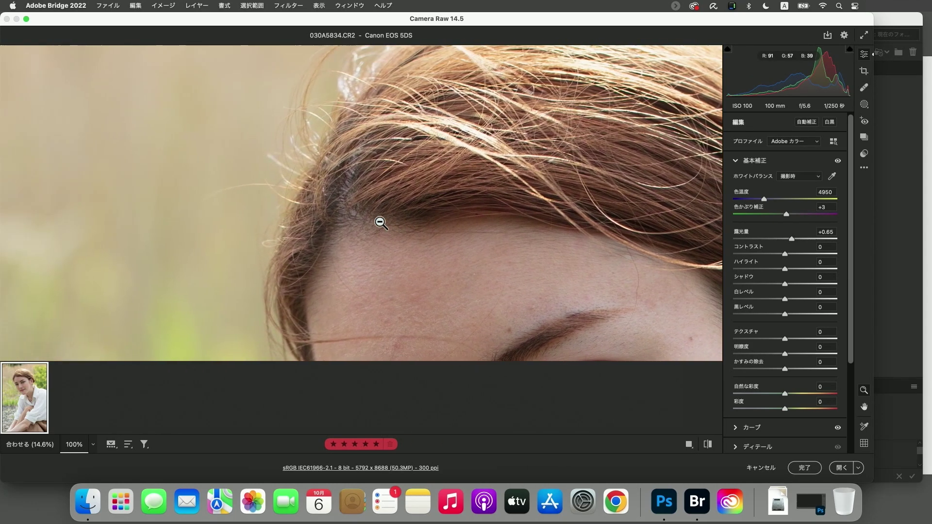
pyautogui.scroll(3, 379, 222)
pyautogui.hscroll(-3, 379, 223)
pyautogui.scroll(3, 378, 224)
pyautogui.hscroll(2, 376, 227)
pyautogui.hscroll(5, 364, 224)
pyautogui.hscroll(4, 349, 218)
pyautogui.scroll(-2, 348, 221)
pyautogui.scroll(-2, 348, 220)
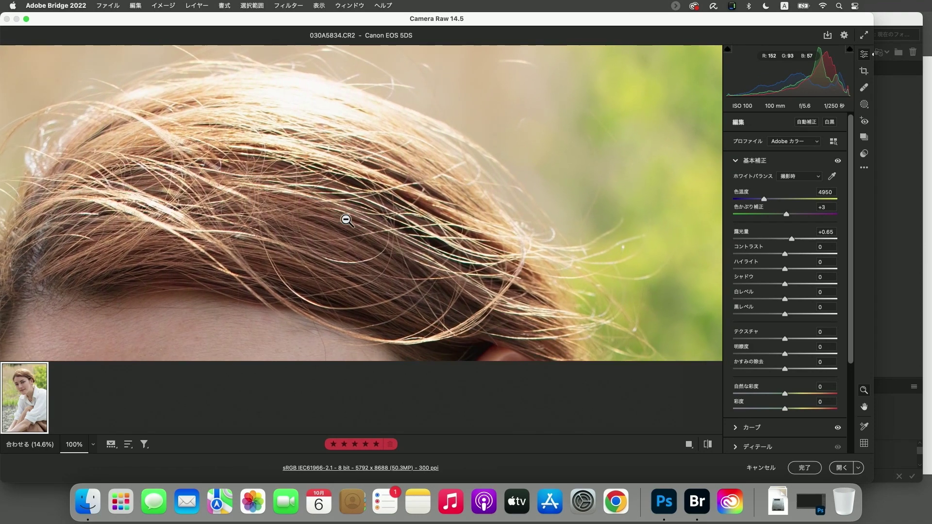
pyautogui.scroll(-5, 348, 221)
pyautogui.scroll(-3, 347, 221)
pyautogui.scroll(-3, 347, 221)
pyautogui.hscroll(5, 348, 221)
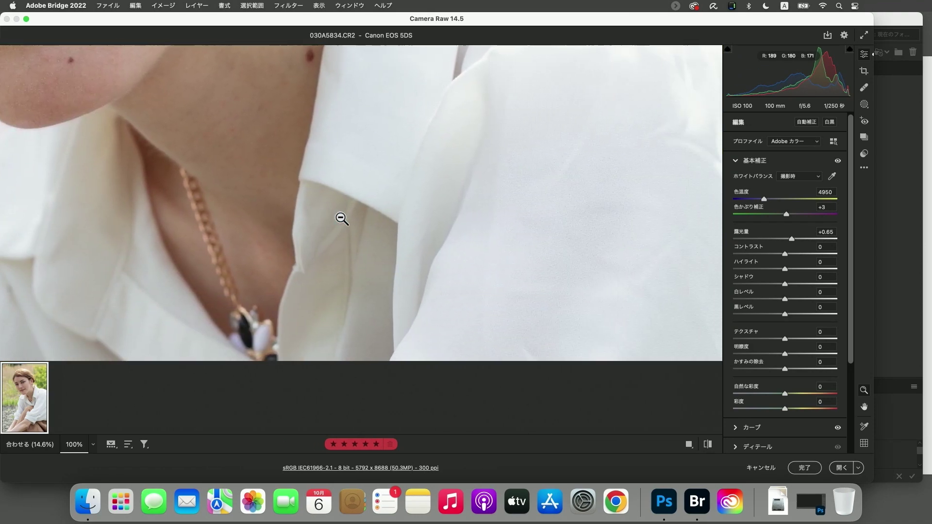
pyautogui.hscroll(3, 342, 217)
pyautogui.hscroll(3, 341, 217)
pyautogui.hscroll(3, 437, 197)
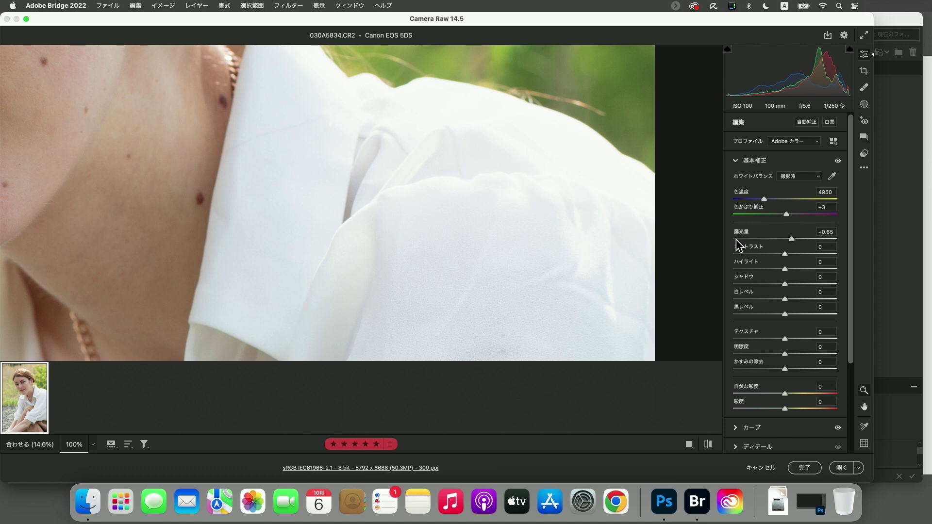
pyautogui.moveTo(785, 298); pyautogui.dragTo(734, 298)
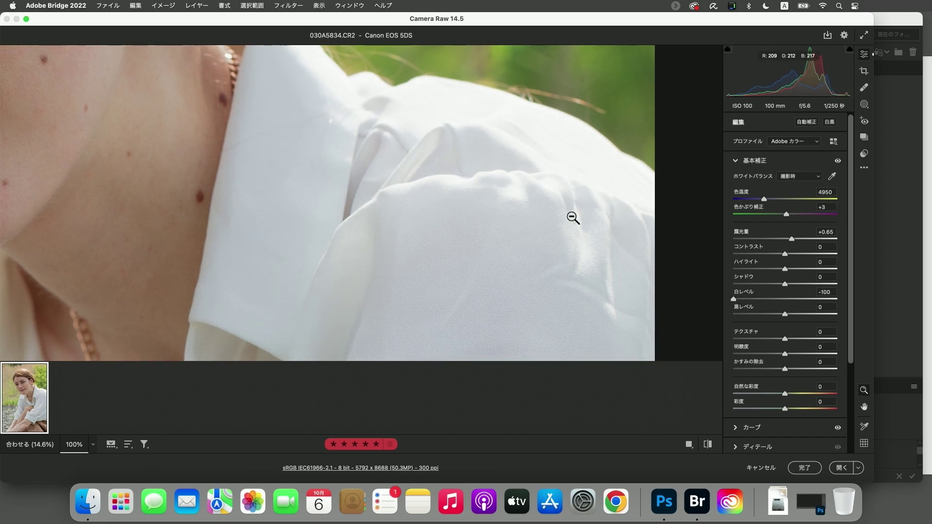
# Pan the zoomed view and ease Whites back up from -100 to about -43
pyautogui.scroll(2, 555, 201)
pyautogui.scroll(3, 553, 209)
pyautogui.scroll(3, 554, 210)
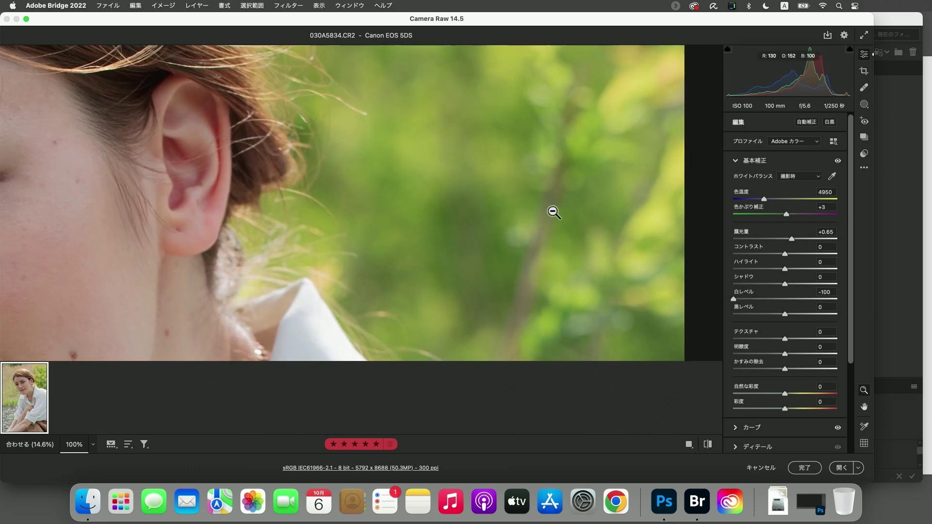
pyautogui.scroll(3, 553, 211)
pyautogui.scroll(3, 553, 212)
pyautogui.scroll(3, 553, 217)
pyautogui.hscroll(-3, 553, 217)
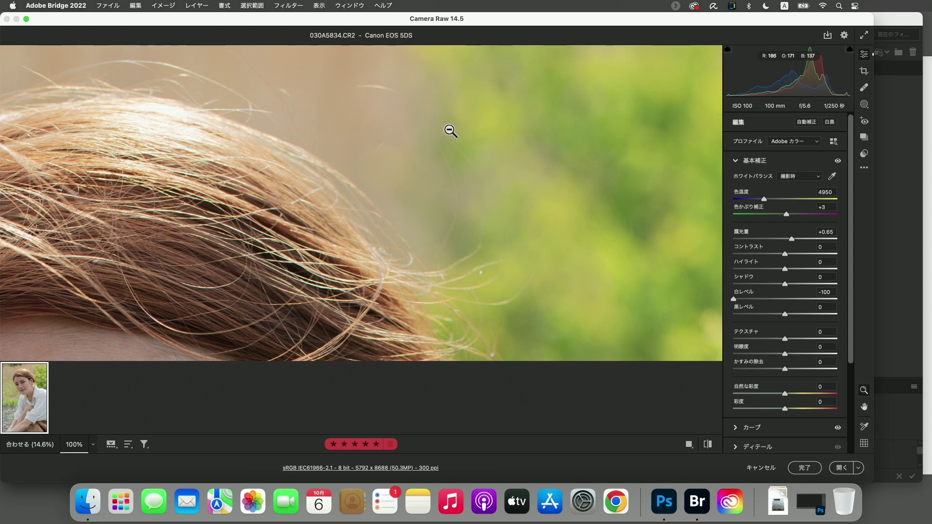
pyautogui.moveTo(735, 297)
pyautogui.mouseDown()
pyautogui.moveTo(767, 298)
pyautogui.moveTo(766, 269)
pyautogui.mouseUp()
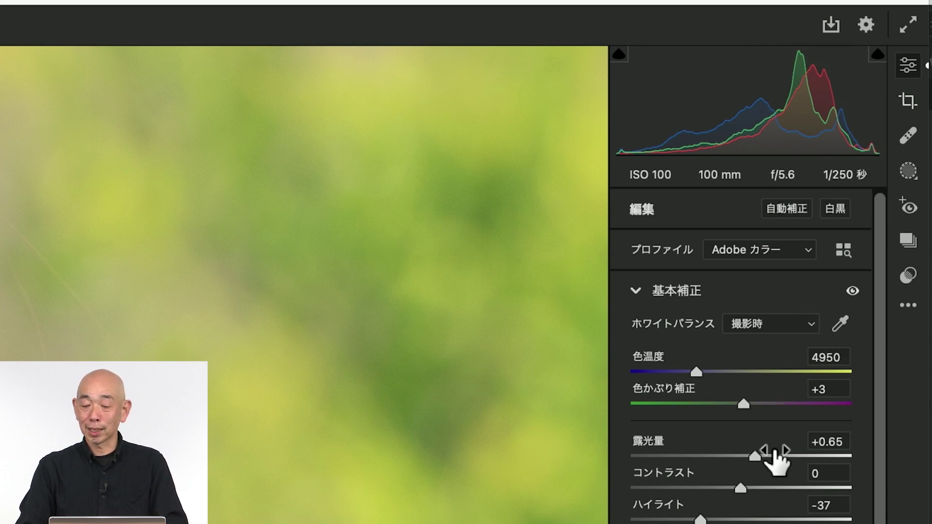
pyautogui.moveTo(753, 456); pyautogui.dragTo(788, 455)
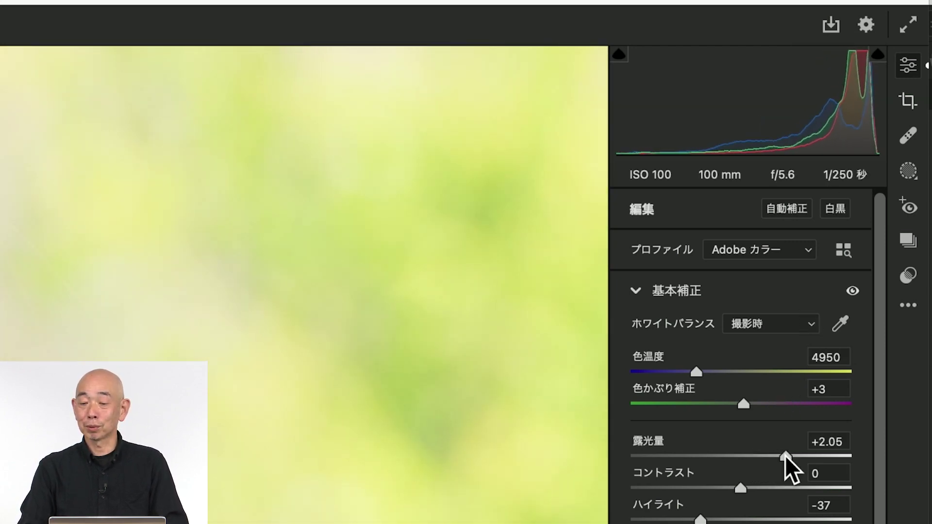
pyautogui.moveTo(787, 456); pyautogui.dragTo(682, 454)
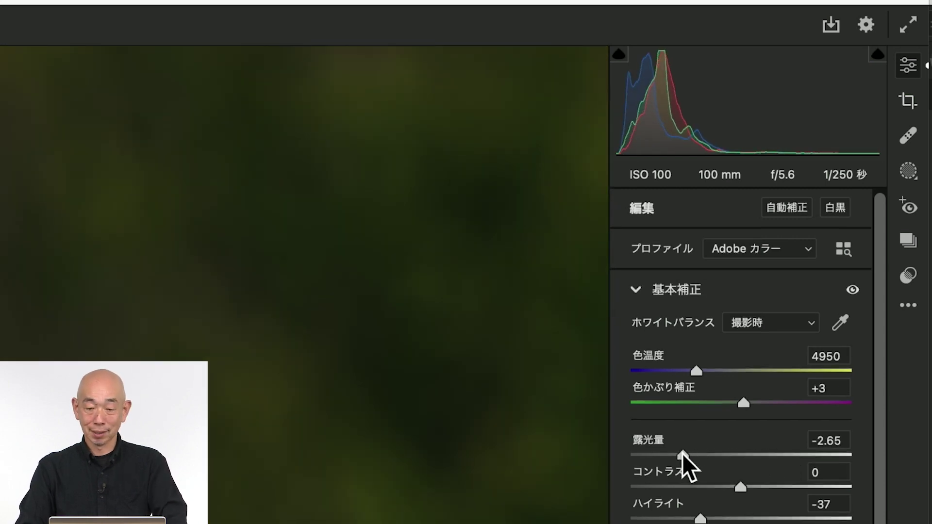
pyautogui.doubleClick(682, 453)
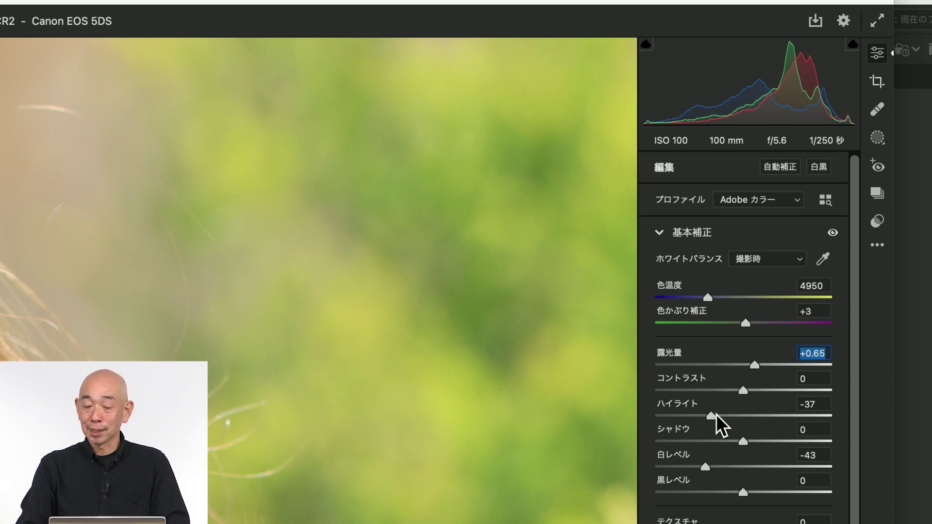
pyautogui.write('+0.65')
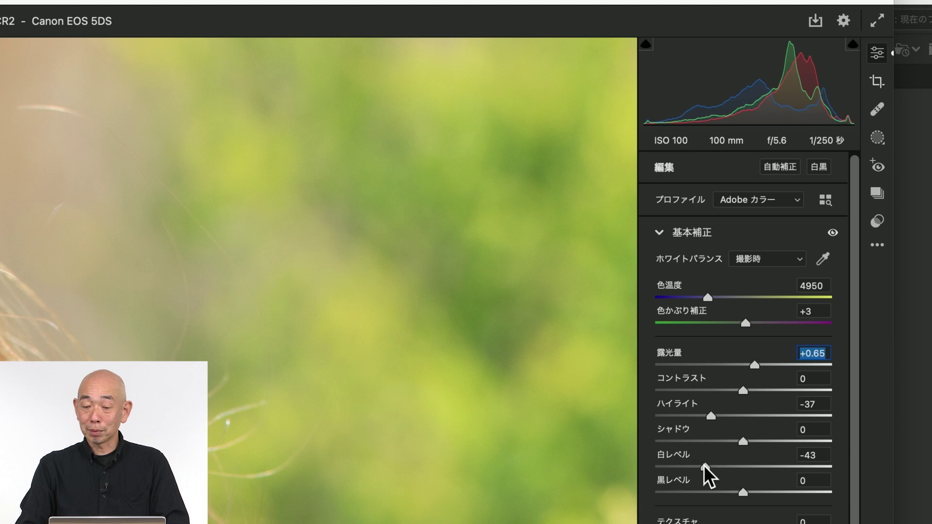
# Test Whites, lower Highlights to -52, and view the whole portrait
pyautogui.moveTo(705, 466)
pyautogui.mouseDown()
pyautogui.moveTo(797, 464)
pyautogui.moveTo(717, 462)
pyautogui.mouseUp()
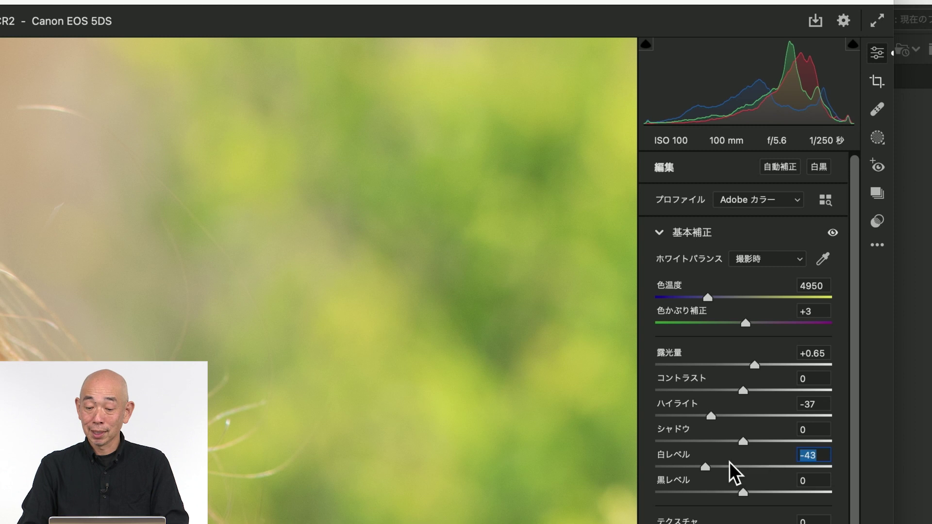
pyautogui.moveTo(709, 416)
pyautogui.mouseDown()
pyautogui.moveTo(666, 415)
pyautogui.moveTo(789, 409)
pyautogui.moveTo(675, 407)
pyautogui.moveTo(713, 412)
pyautogui.mouseUp()
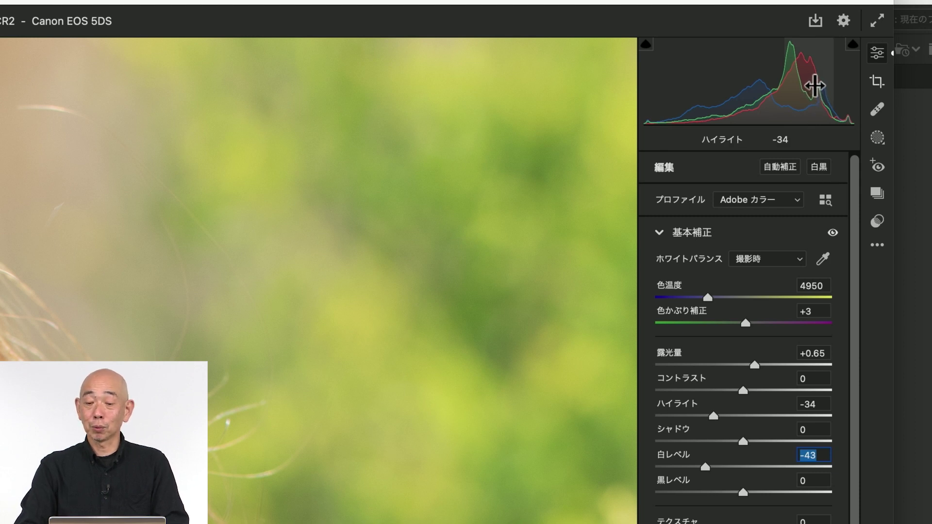
pyautogui.moveTo(813, 82)
pyautogui.mouseDown()
pyautogui.moveTo(784, 82)
pyautogui.moveTo(834, 82)
pyautogui.moveTo(806, 82)
pyautogui.mouseUp()
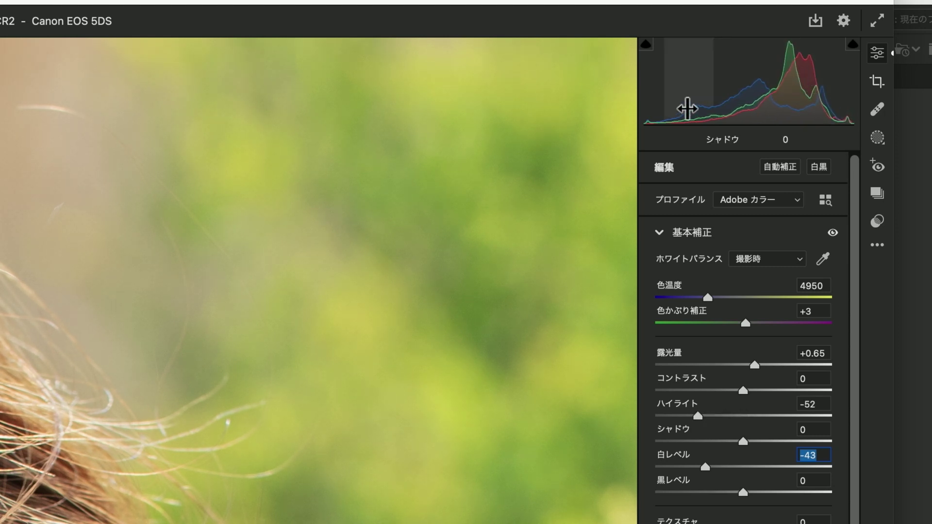
pyautogui.keyDown('alt'); pyautogui.click(457, 225); pyautogui.keyUp('alt')
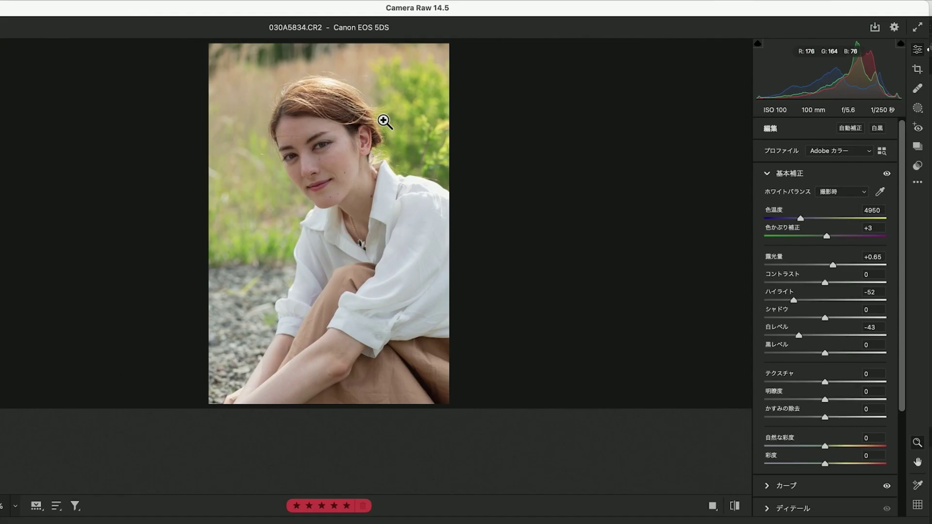
pyautogui.click(357, 127)
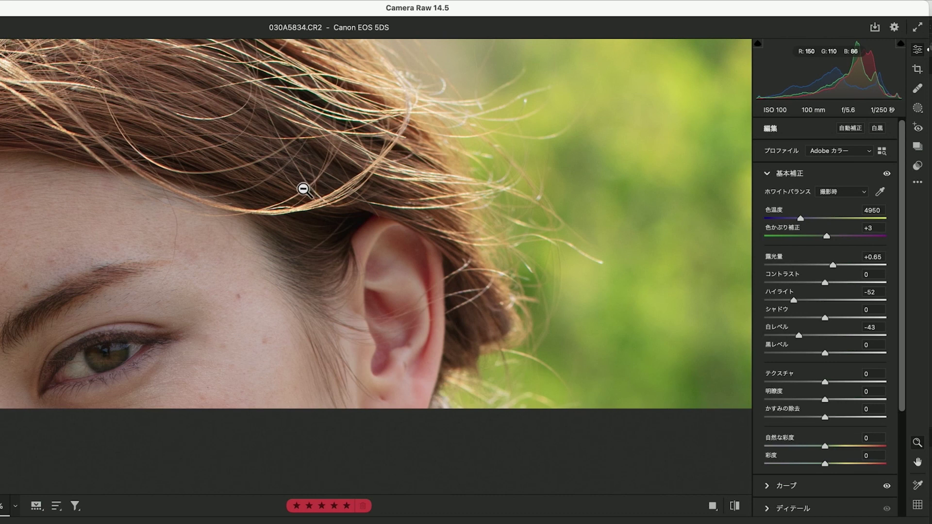
pyautogui.hscroll(-2, 330, 191)
pyautogui.hscroll(-2, 356, 203)
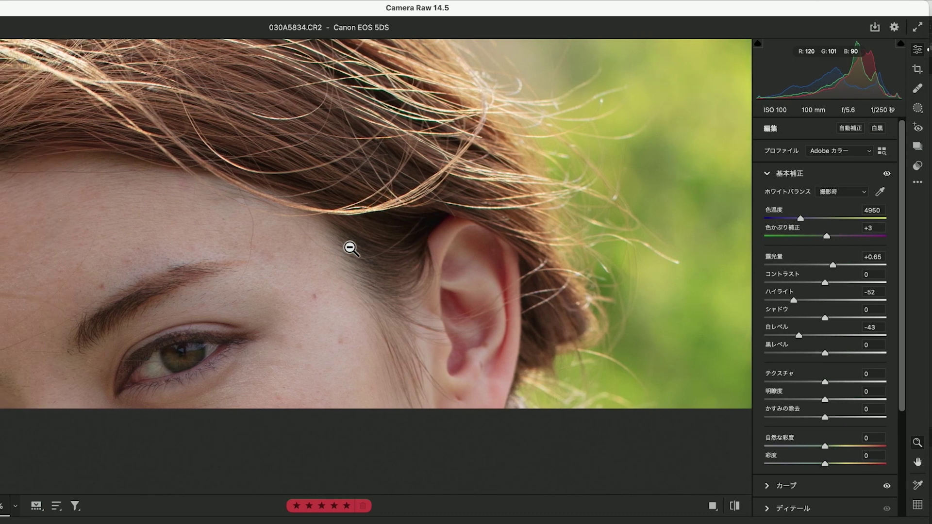
pyautogui.hscroll(-2, 364, 247)
pyautogui.hscroll(-2, 412, 242)
pyautogui.hscroll(-2, 451, 262)
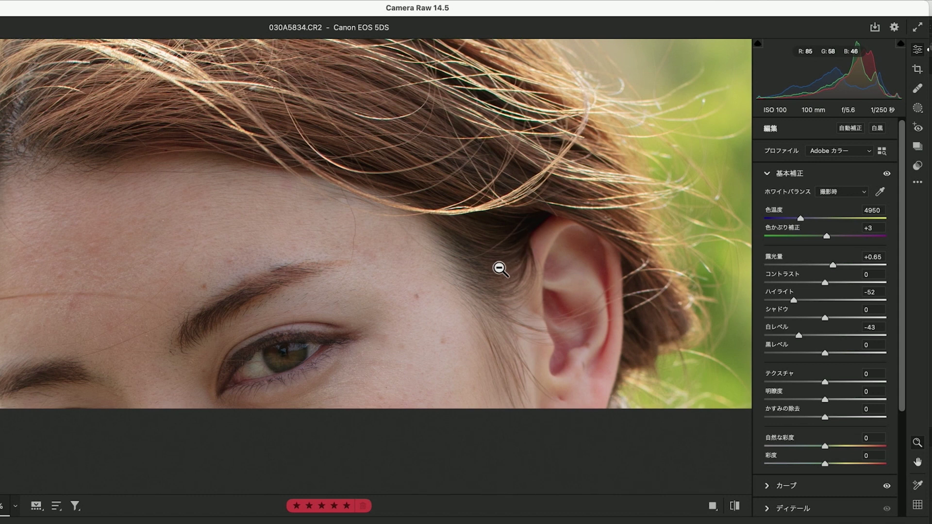
pyautogui.hscroll(-1, 506, 246)
pyautogui.hscroll(-2, 505, 245)
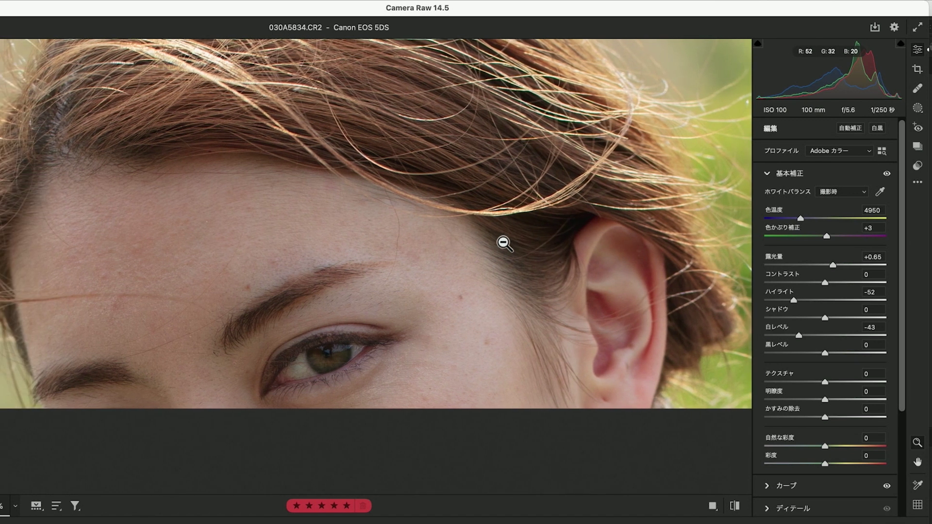
pyautogui.scroll(-3, 504, 244)
pyautogui.hscroll(-2, 505, 245)
pyautogui.hscroll(-1, 505, 244)
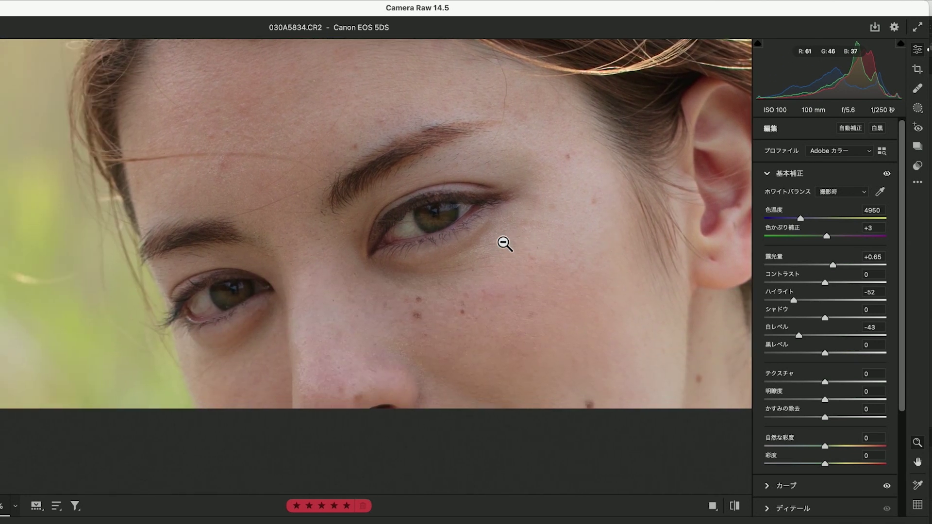
pyautogui.scroll(-2, 504, 244)
pyautogui.scroll(-2, 505, 244)
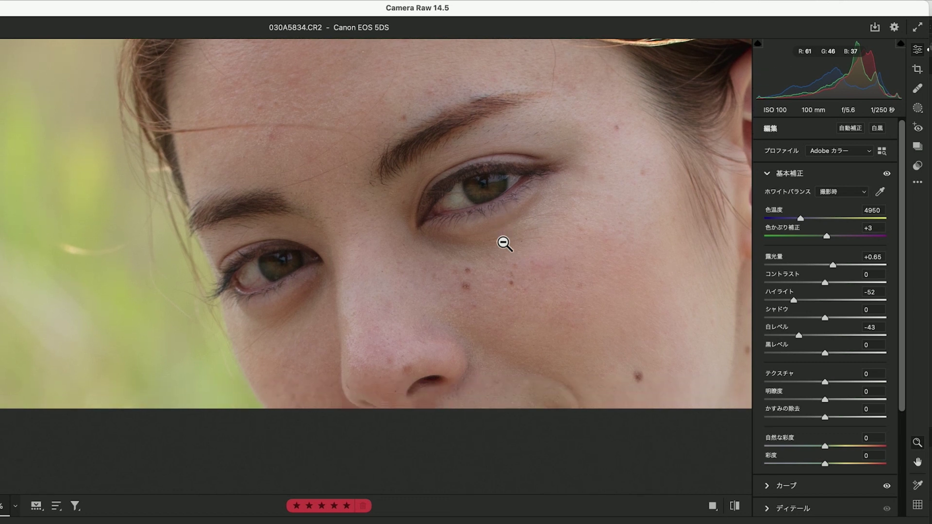
pyautogui.scroll(-2, 505, 244)
pyautogui.scroll(2, 505, 244)
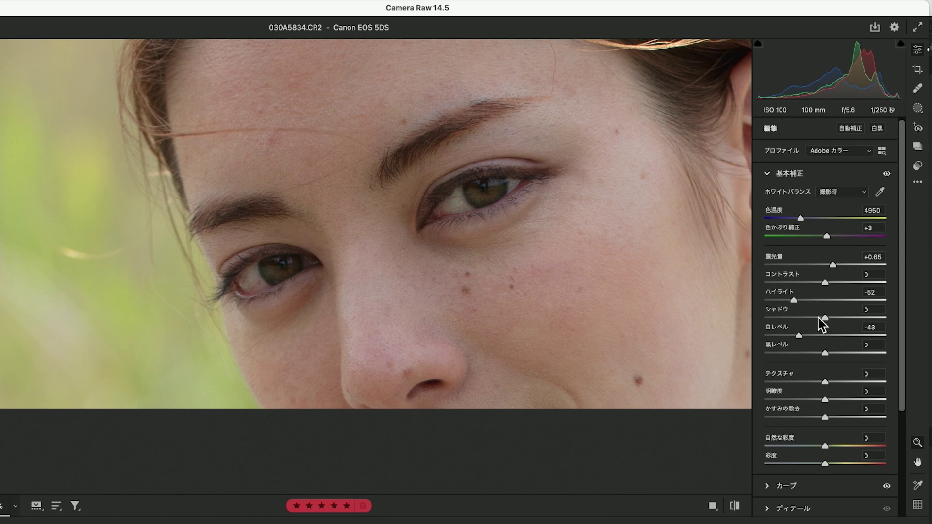
pyautogui.moveTo(829, 318)
pyautogui.mouseDown()
pyautogui.moveTo(891, 320)
pyautogui.moveTo(832, 316)
pyautogui.moveTo(879, 322)
pyautogui.moveTo(848, 320)
pyautogui.moveTo(874, 317)
pyautogui.mouseUp()
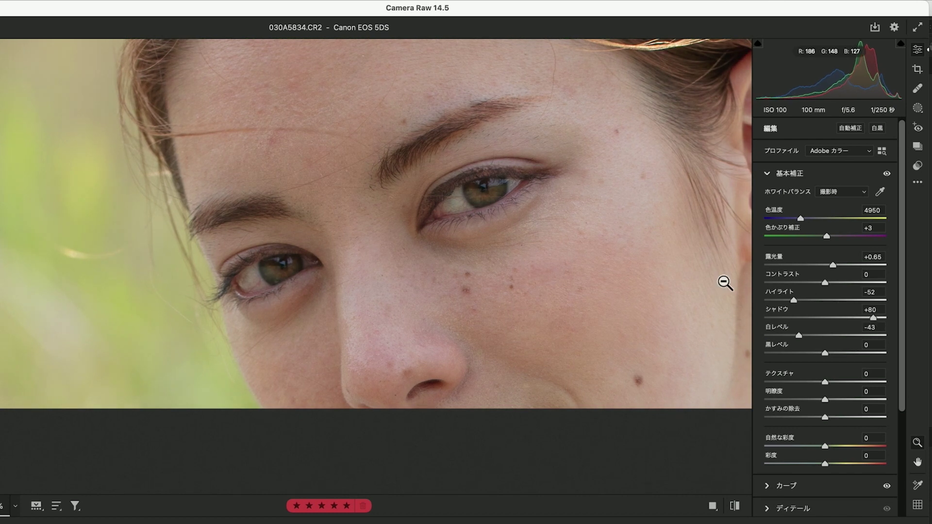
# Fit the portrait in view and ease Shadows back to +49
pyautogui.click(624, 262)
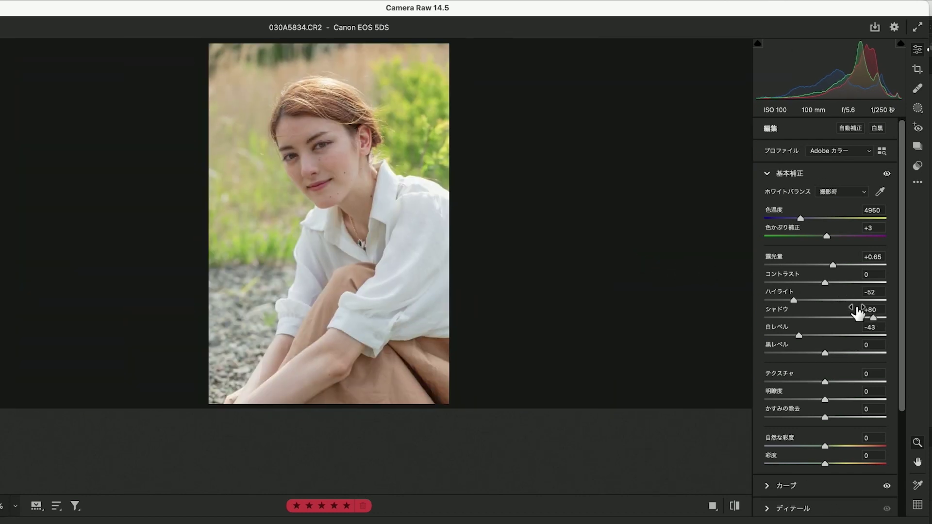
pyautogui.moveTo(870, 316)
pyautogui.mouseDown()
pyautogui.moveTo(838, 316)
pyautogui.moveTo(849, 312)
pyautogui.mouseUp()
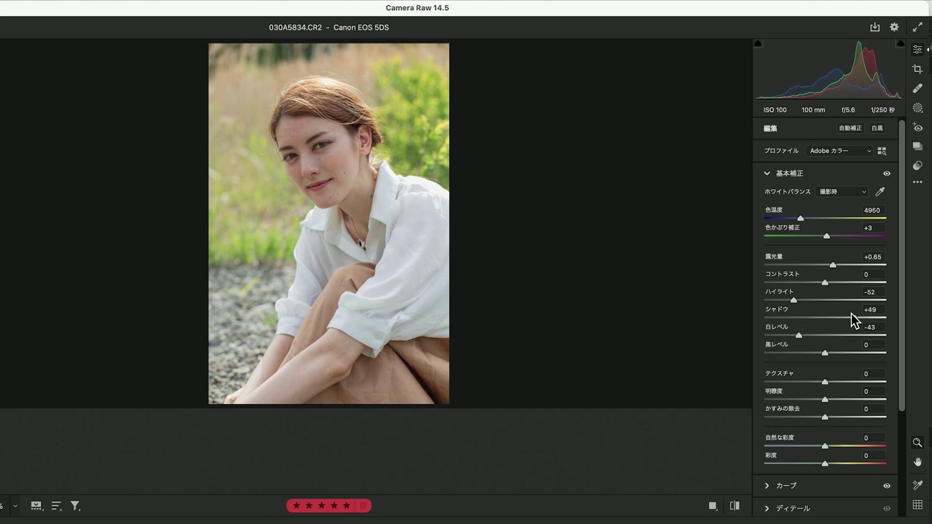
pyautogui.scroll(-1, 852, 315)
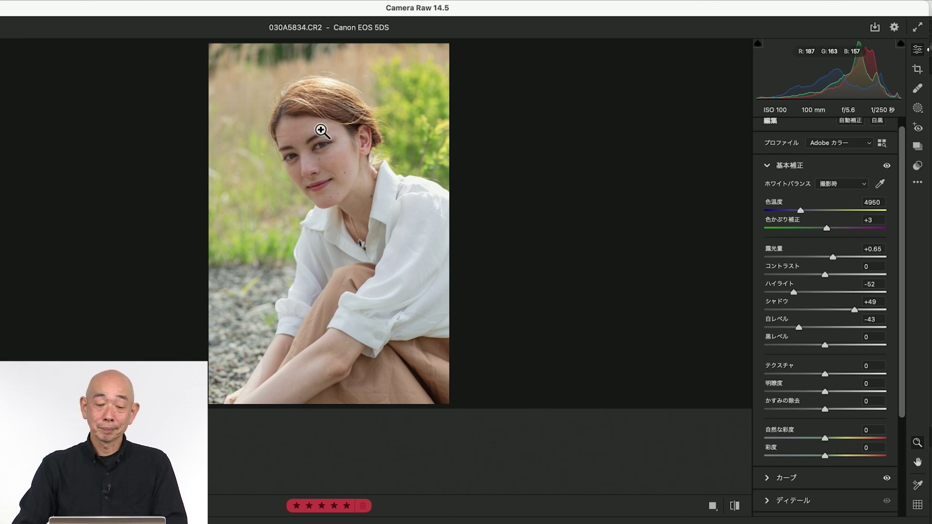
# Zoom in on the eye and hair and try a warmer colour temperature
pyautogui.click(324, 137)
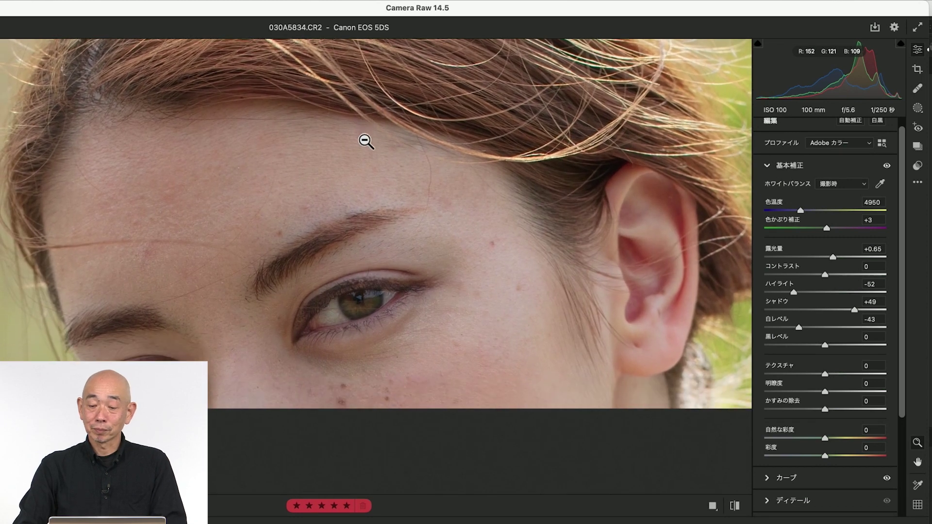
pyautogui.scroll(-3, 364, 141)
pyautogui.scroll(-5, 364, 142)
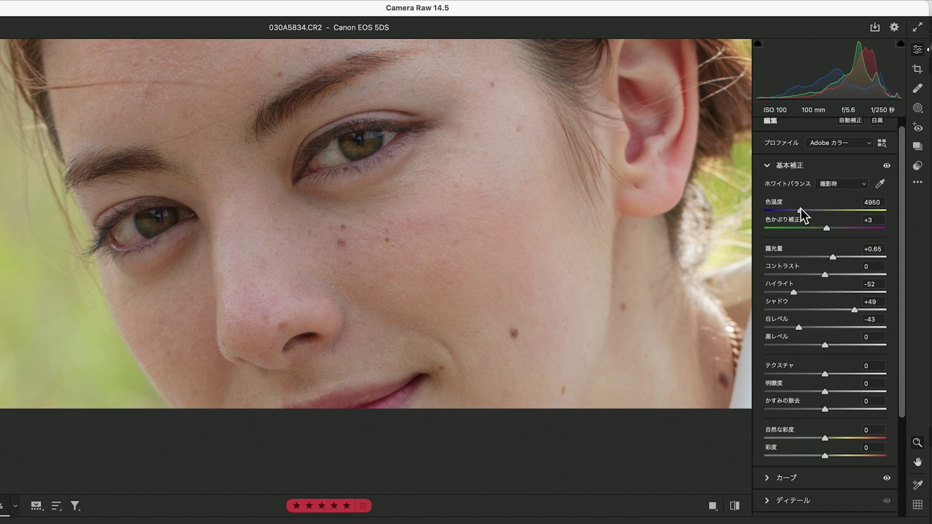
pyautogui.moveTo(801, 214)
pyautogui.mouseDown()
pyautogui.moveTo(858, 217)
pyautogui.moveTo(790, 211)
pyautogui.moveTo(799, 217)
pyautogui.mouseUp()
# Fit the photo in view, inspect the forehead at 100%, and nudge Tint from +3 to +6
pyautogui.rightClick(697, 199)
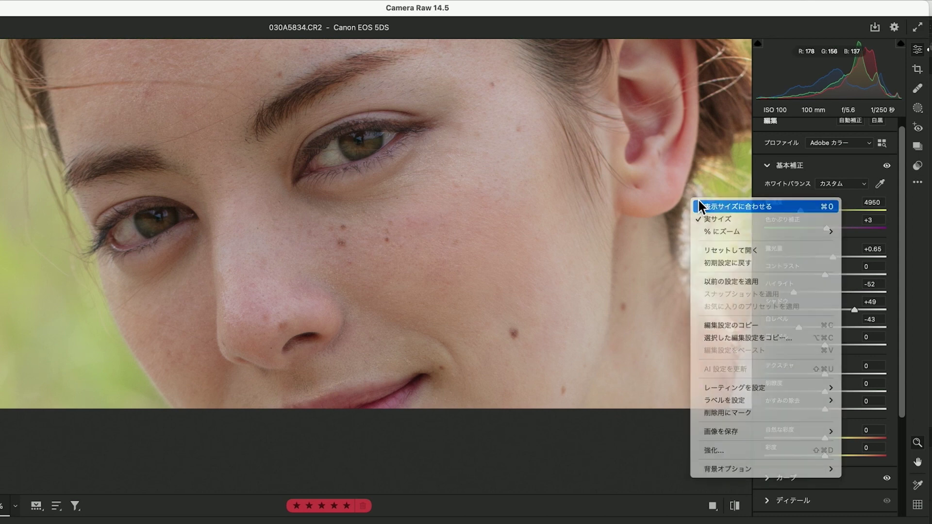
pyautogui.click(699, 206)
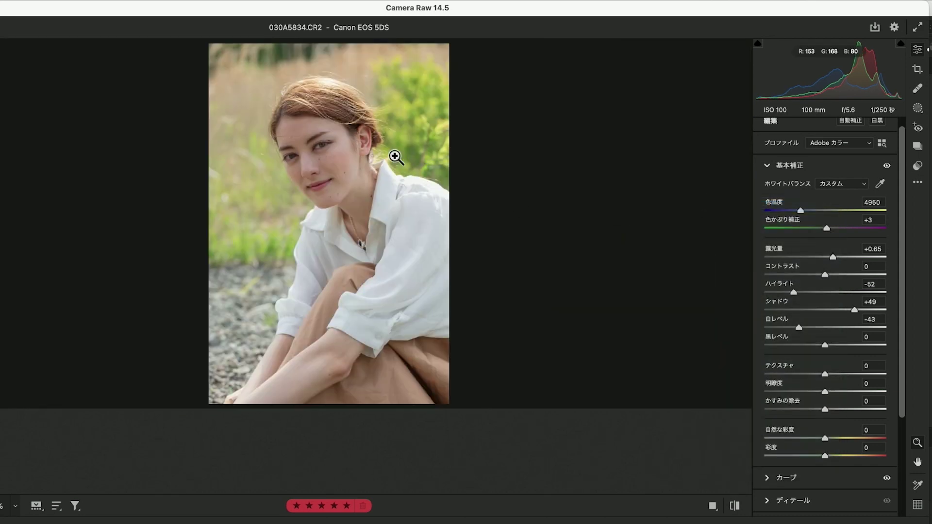
pyautogui.click(340, 144)
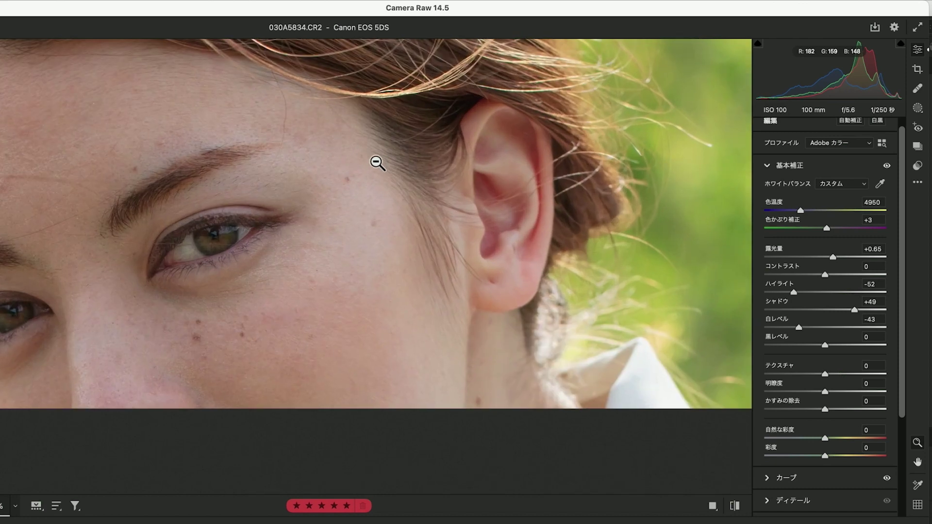
pyautogui.hscroll(-5, 377, 162)
pyautogui.scroll(-3, 378, 164)
pyautogui.scroll(-1, 378, 164)
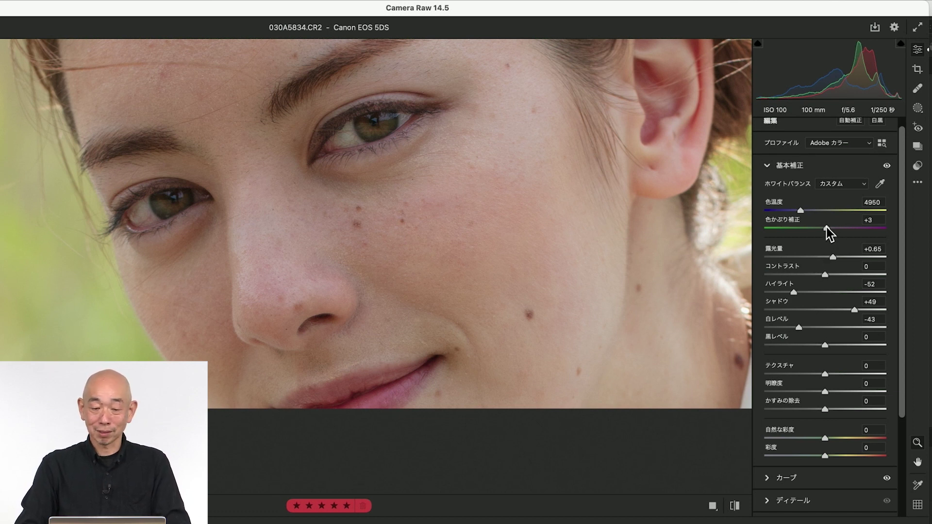
pyautogui.moveTo(825, 227); pyautogui.dragTo(827, 232)
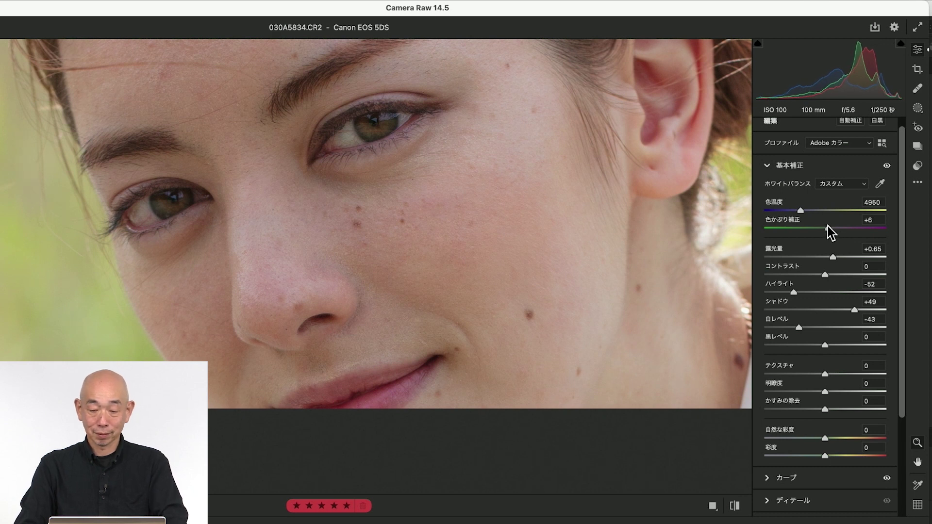
# Reset white balance to As Shot, then set Tint to +6 and Temperature to 4850
pyautogui.moveTo(827, 227); pyautogui.dragTo(845, 234)
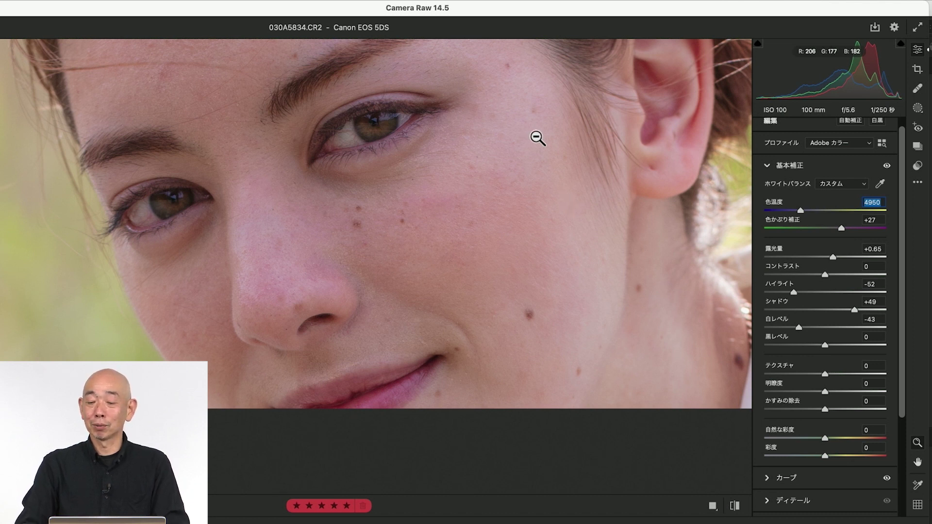
pyautogui.moveTo(841, 228); pyautogui.dragTo(833, 228)
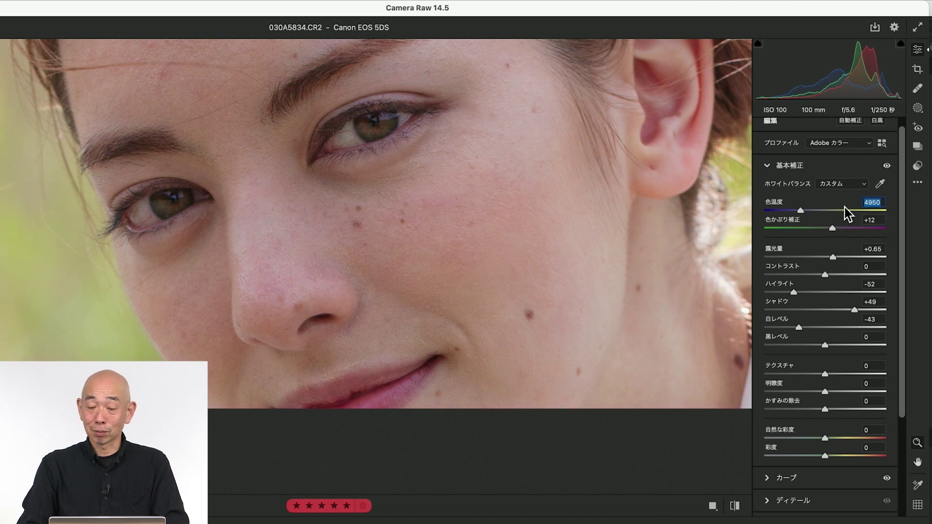
pyautogui.click(833, 184)
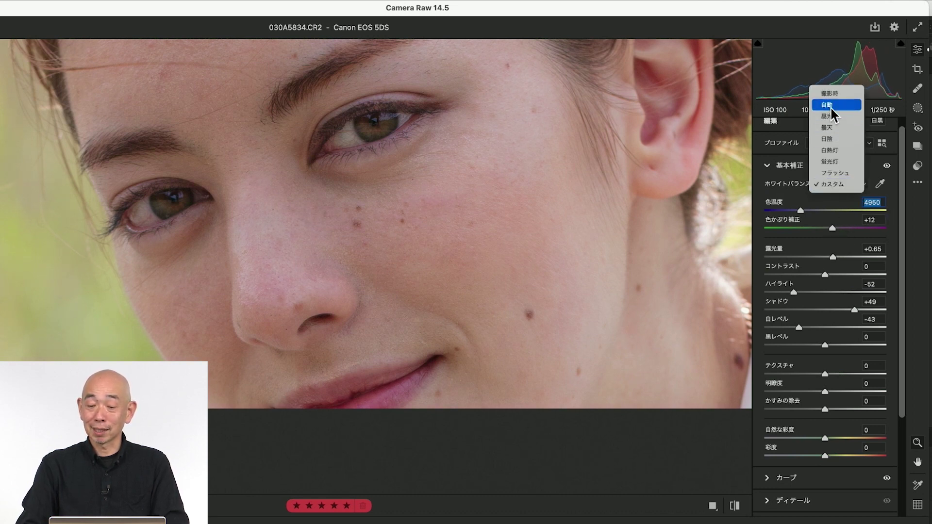
pyautogui.click(833, 93)
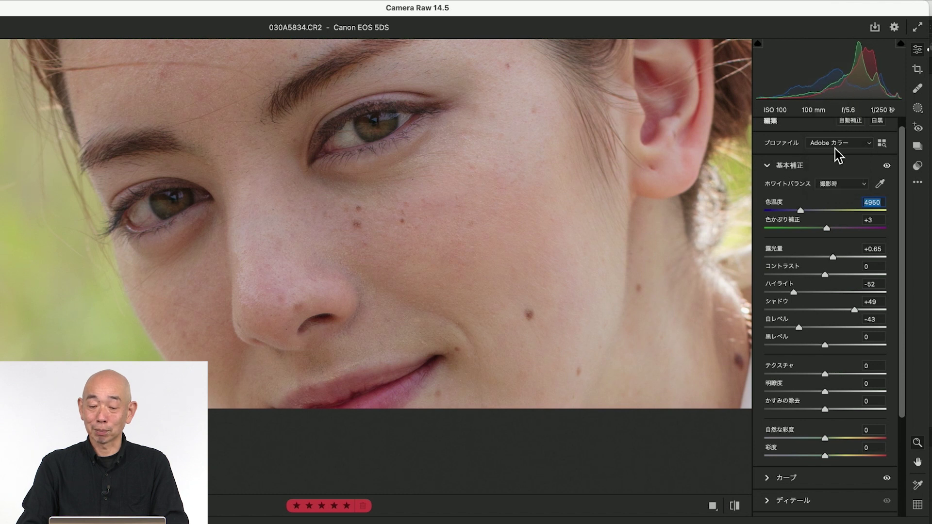
pyautogui.moveTo(826, 228); pyautogui.dragTo(828, 229)
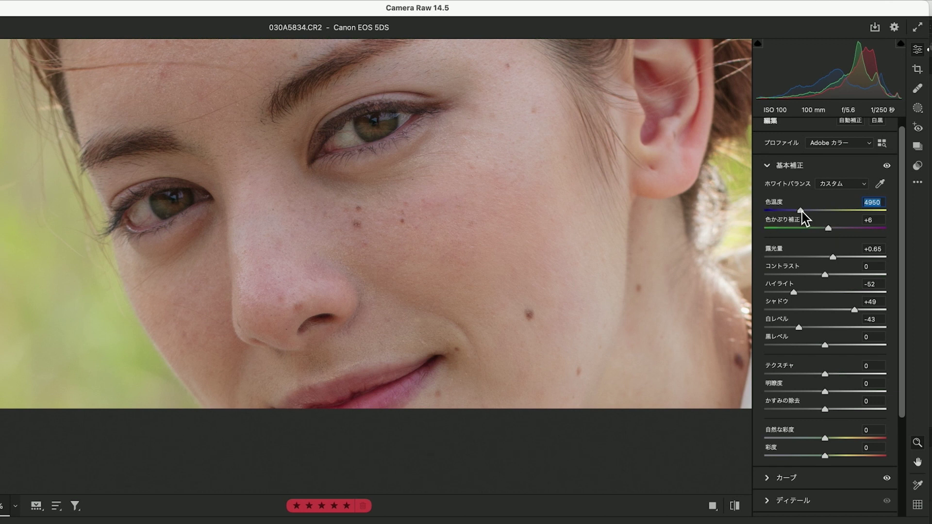
pyautogui.moveTo(801, 208); pyautogui.dragTo(799, 209)
pyautogui.rightClick(586, 191)
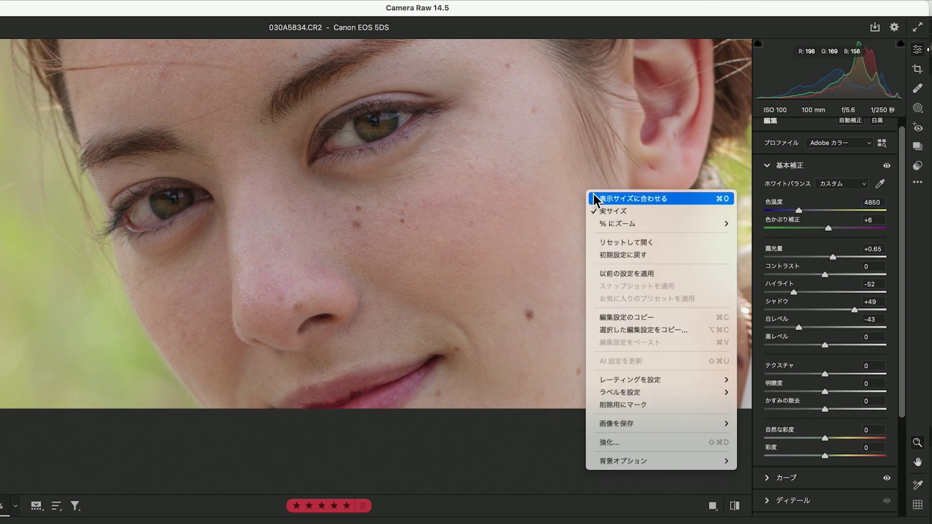
pyautogui.click(597, 198)
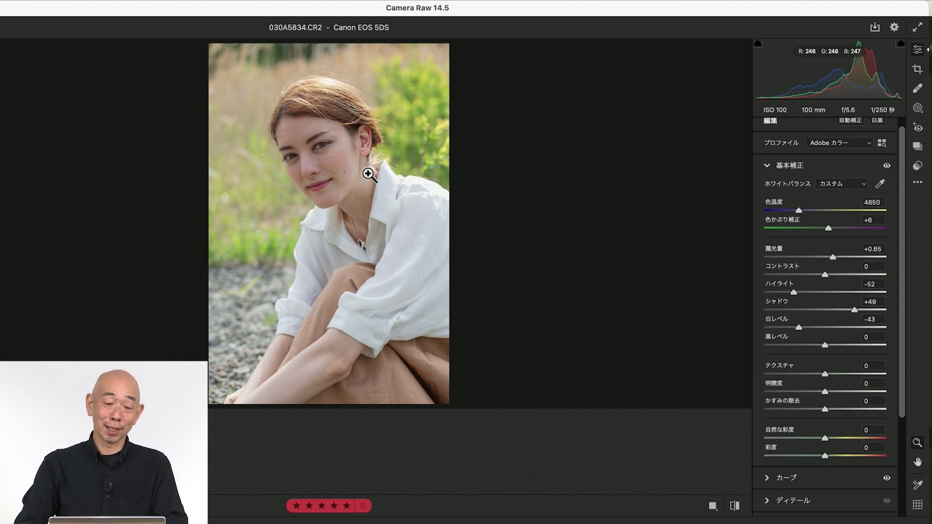
pyautogui.click(316, 160)
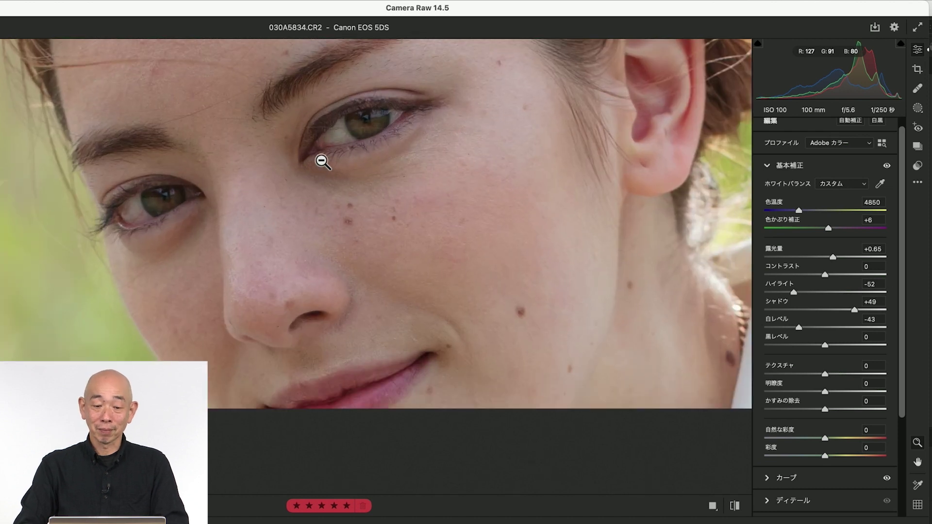
pyautogui.click(385, 168)
pyautogui.scroll(-2, 386, 168)
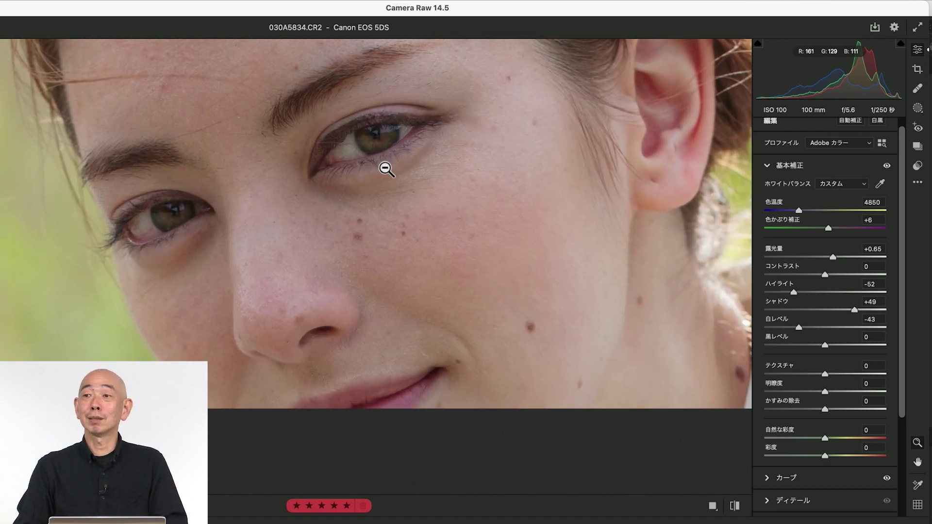
pyautogui.hscroll(-3, 386, 168)
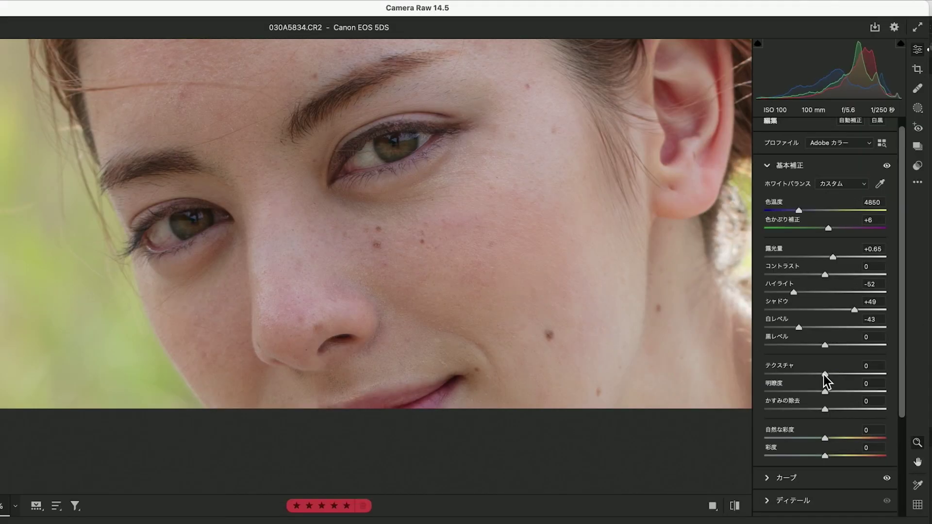
# Lower Texture to -100 and scroll the zoomed preview to inspect the smoothed skin
pyautogui.moveTo(825, 374); pyautogui.dragTo(757, 377)
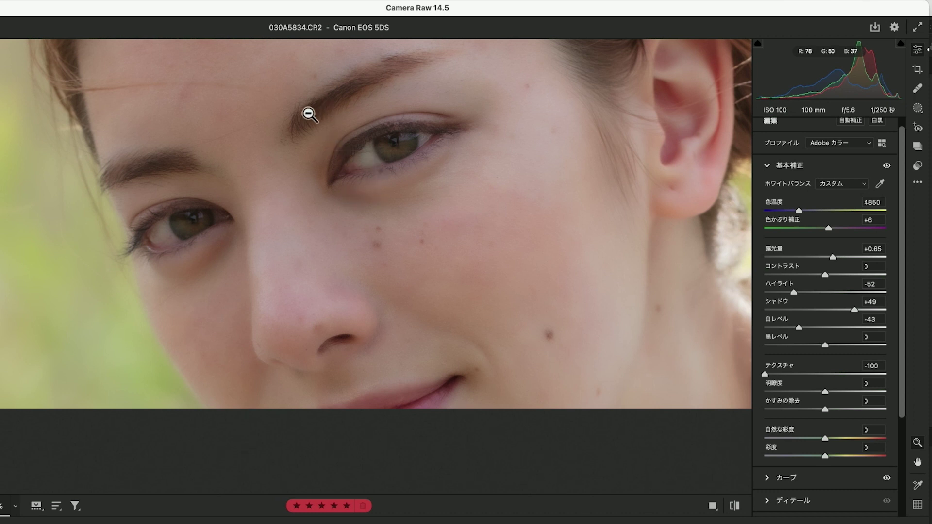
pyautogui.scroll(3, 615, 135)
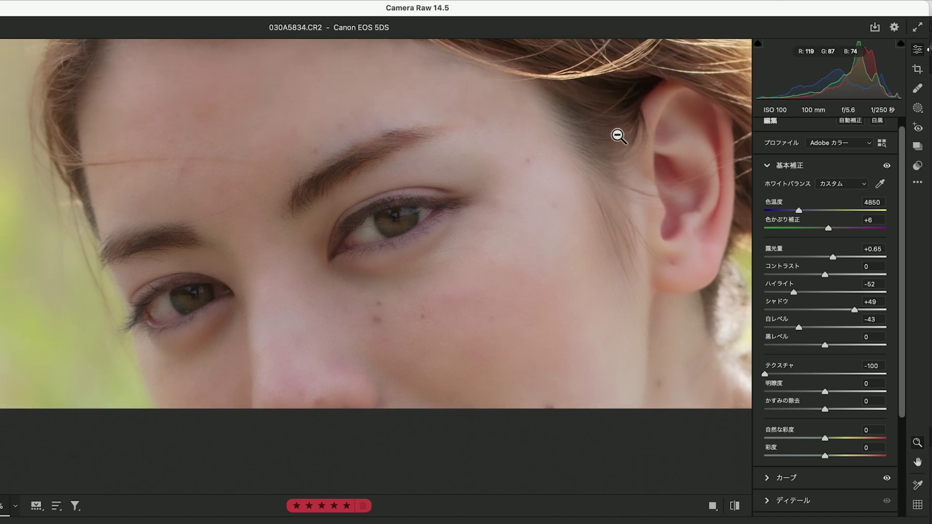
pyautogui.scroll(2, 623, 141)
pyautogui.scroll(3, 618, 141)
pyautogui.scroll(3, 572, 133)
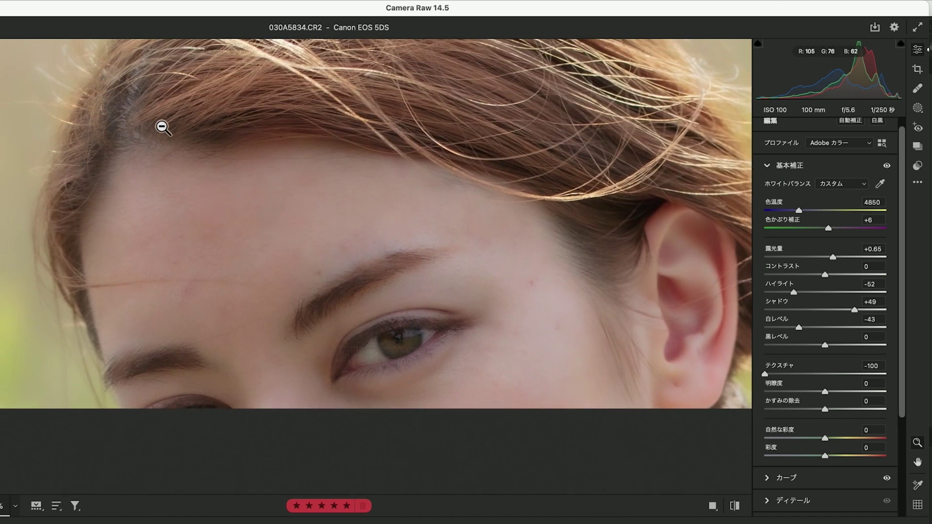
pyautogui.scroll(-2, 474, 162)
pyautogui.scroll(-3, 474, 162)
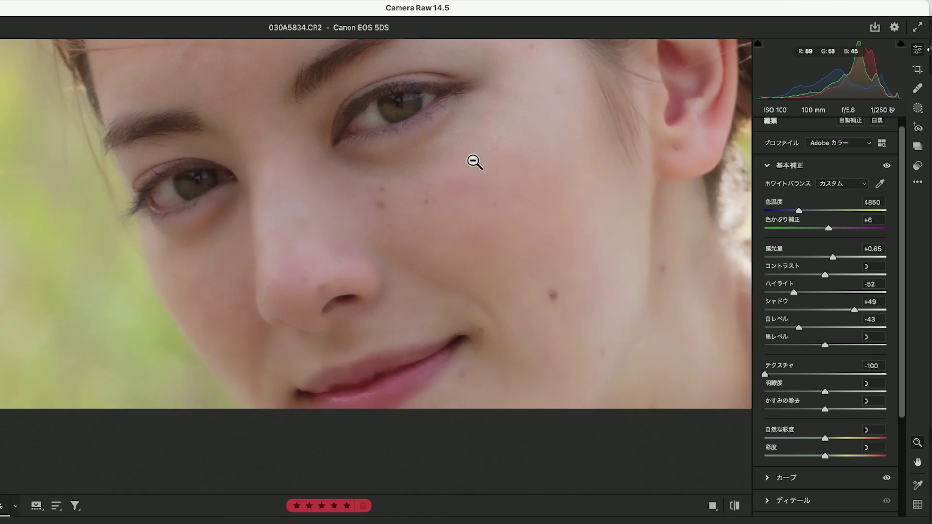
# Reset Texture to 0 and drop Clarity to -56 after previewing it at +62
pyautogui.doubleClick(825, 375)
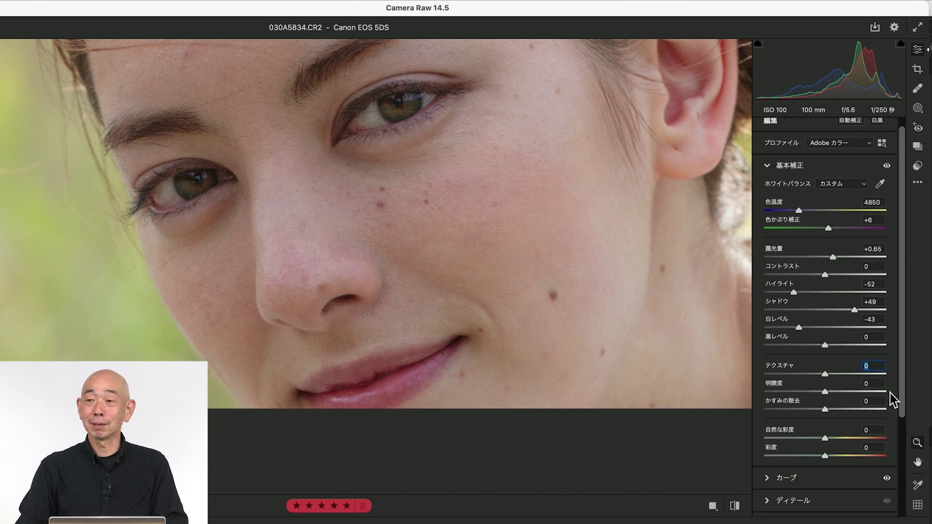
pyautogui.moveTo(825, 392); pyautogui.dragTo(863, 391)
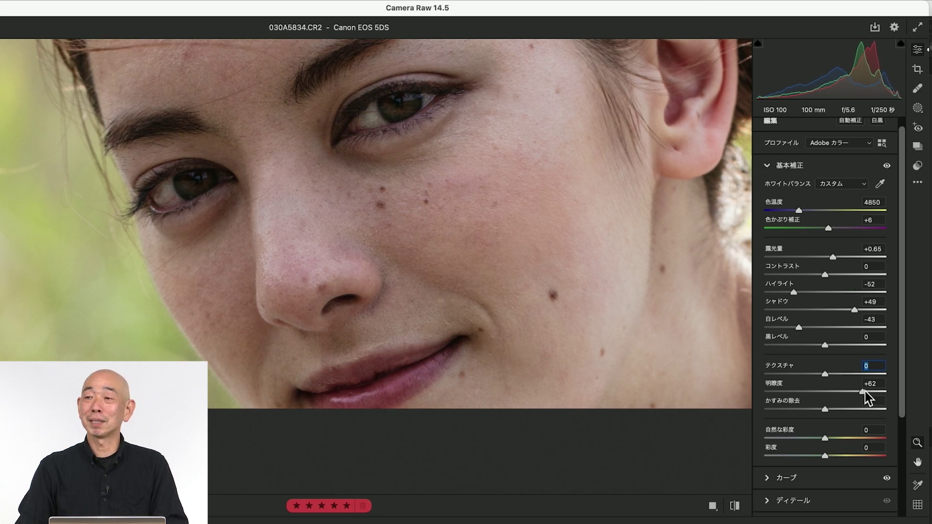
pyautogui.moveTo(863, 391); pyautogui.dragTo(794, 391)
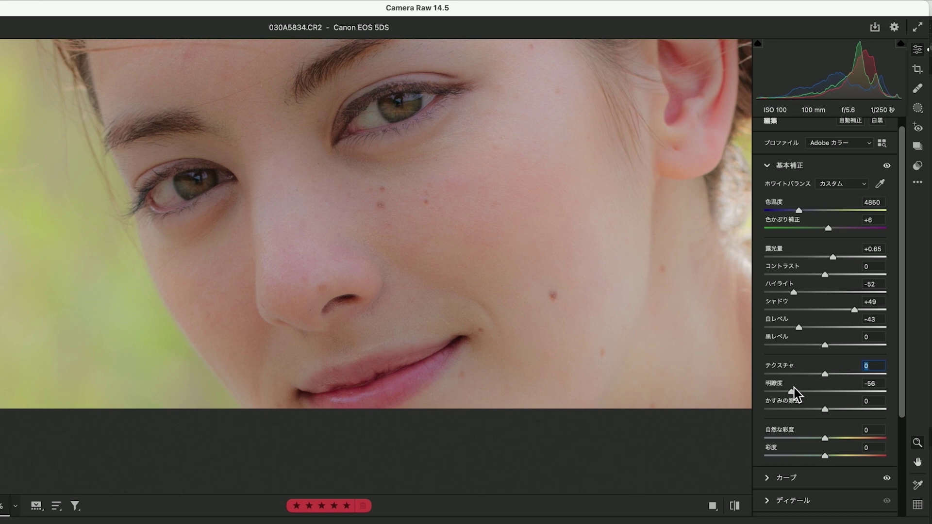
# Fit the whole portrait in view and set Clarity back to 0
pyautogui.rightClick(564, 305)
pyautogui.moveTo(619, 301)
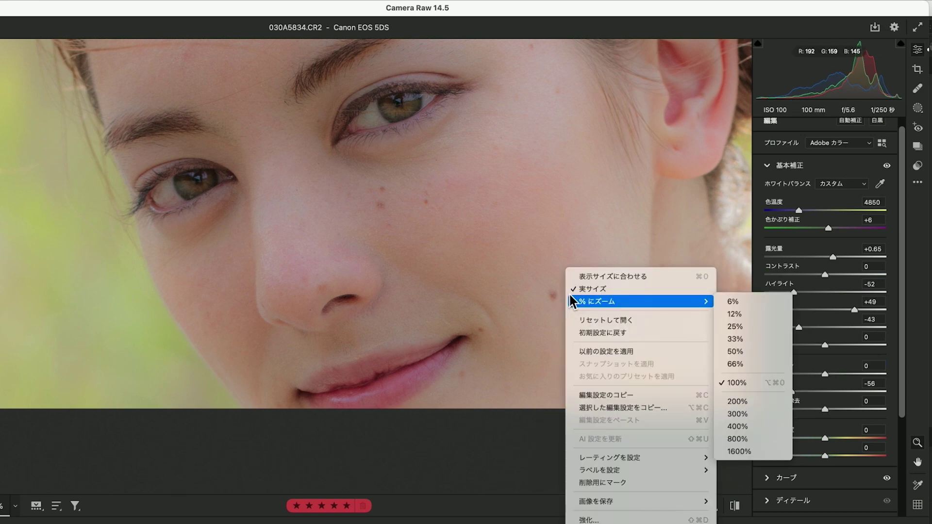
pyautogui.click(602, 277)
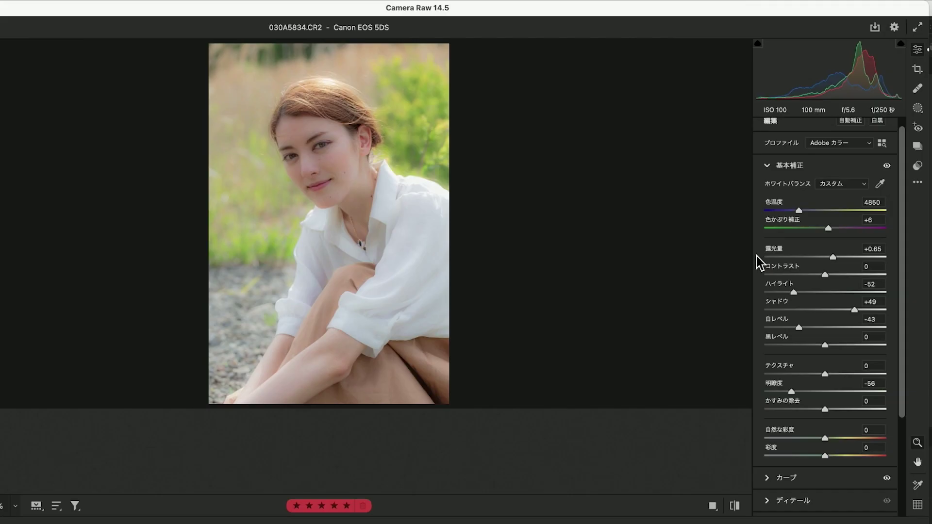
pyautogui.write('0')
pyautogui.press('Return')
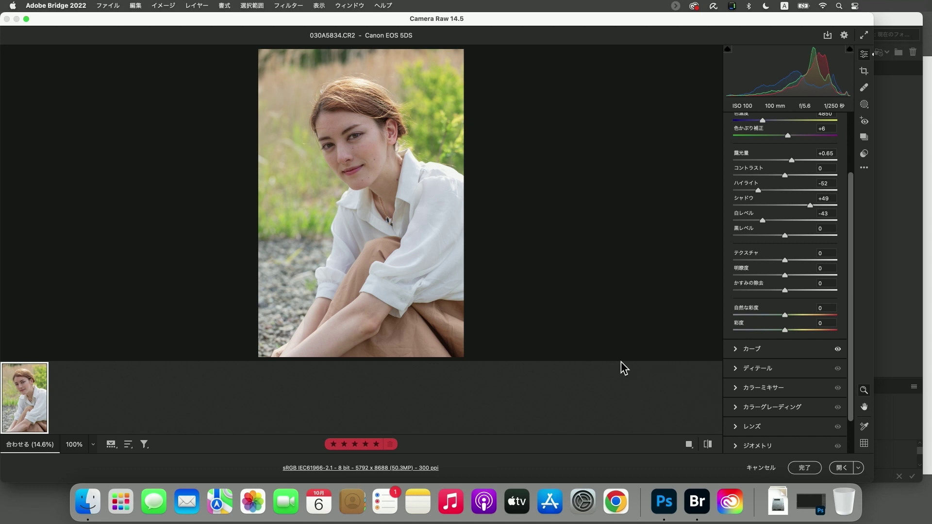
# Commit the Camera Raw edits, reopen 030A5834.CR2 in Camera Raw and open it in Photoshop
pyautogui.click(801, 466)
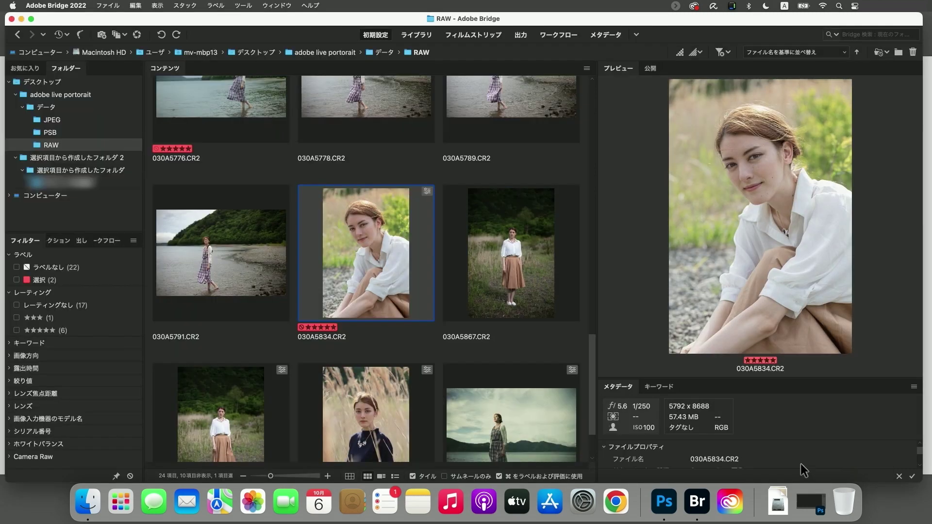
pyautogui.rightClick(404, 244)
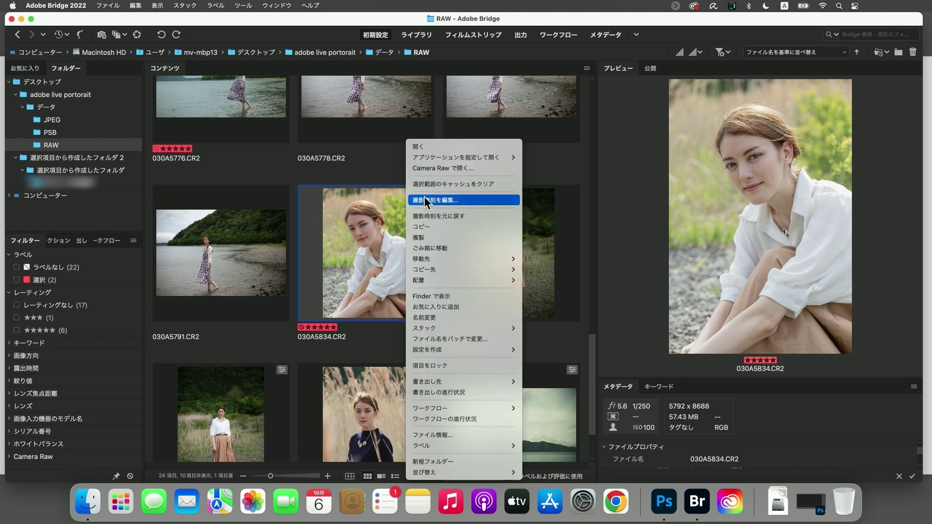
pyautogui.click(465, 169)
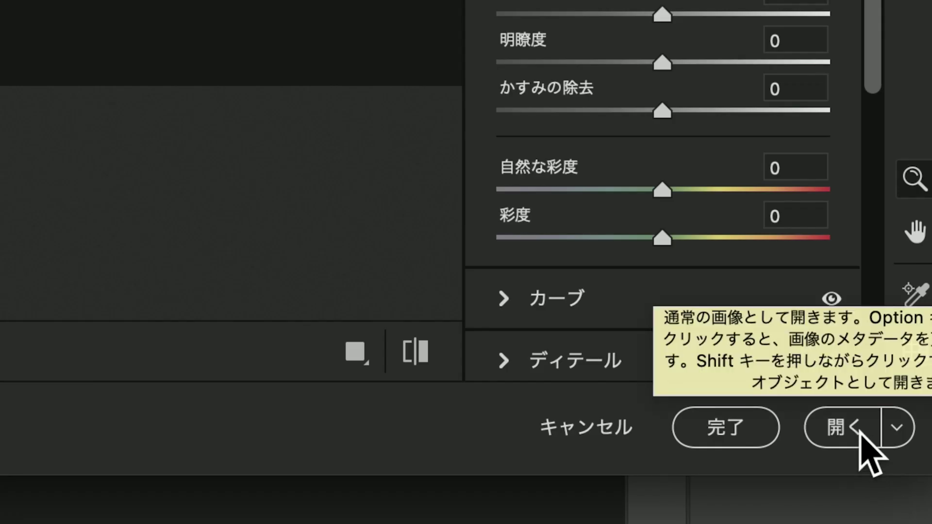
pyautogui.click(860, 433)
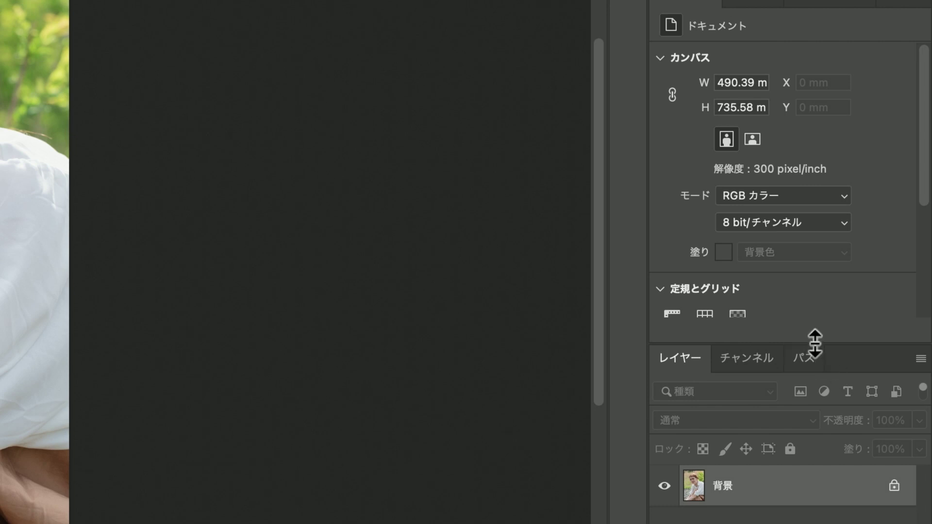
# Enlarge the Layers panel area and show the list of available panels
pyautogui.moveTo(815, 343); pyautogui.dragTo(833, 120)
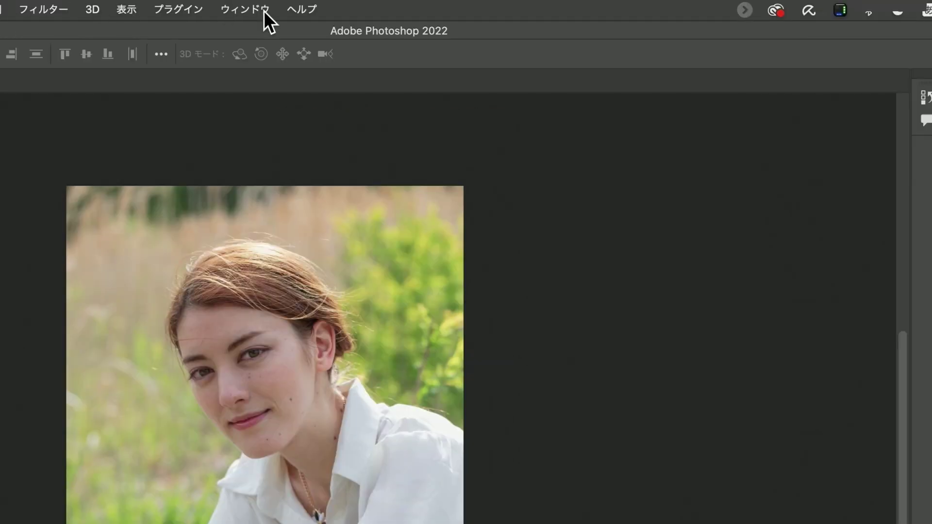
pyautogui.click(248, 10)
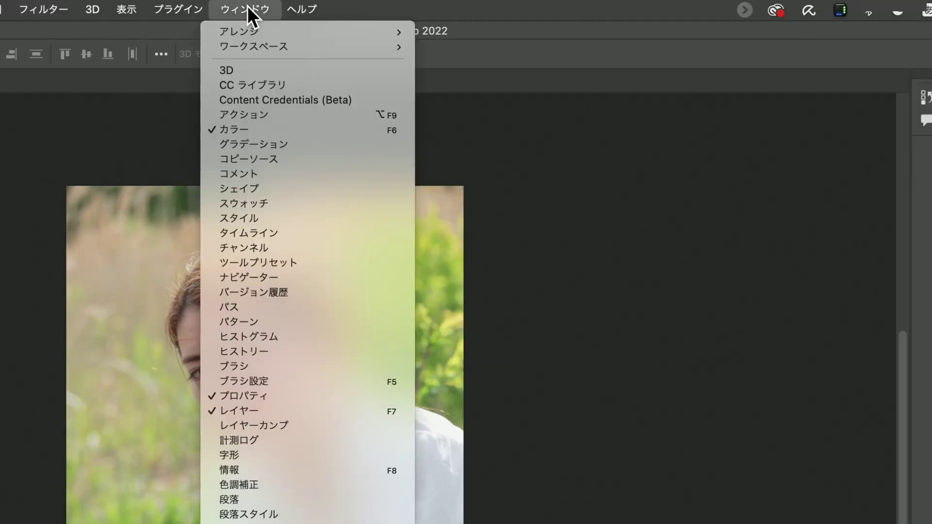
# Show the Histogram docked with the Color/Swatches group and refresh it from uncached data
pyautogui.click(264, 335)
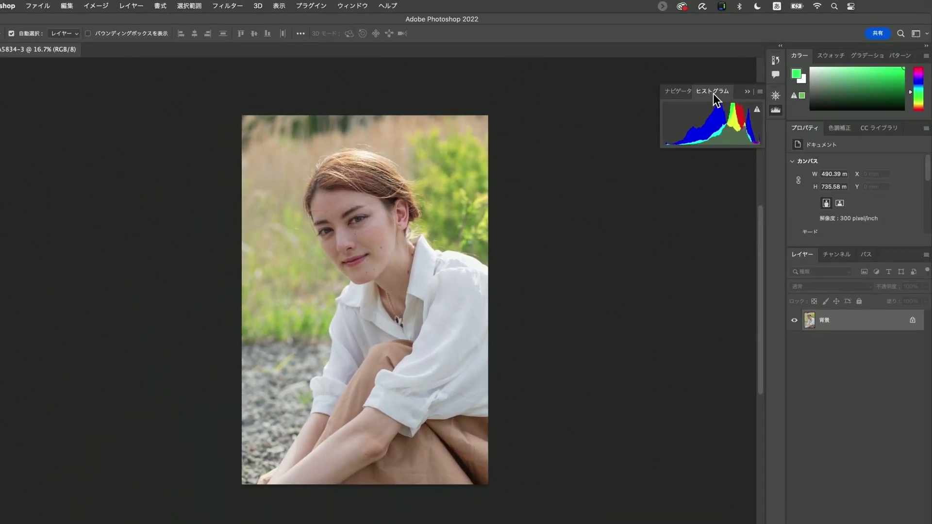
pyautogui.moveTo(717, 89); pyautogui.dragTo(828, 55)
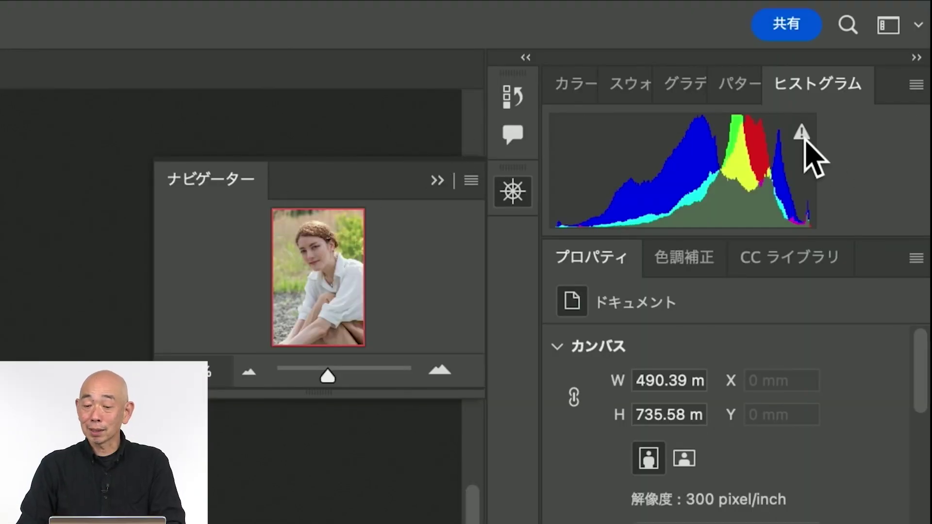
pyautogui.moveTo(802, 132)
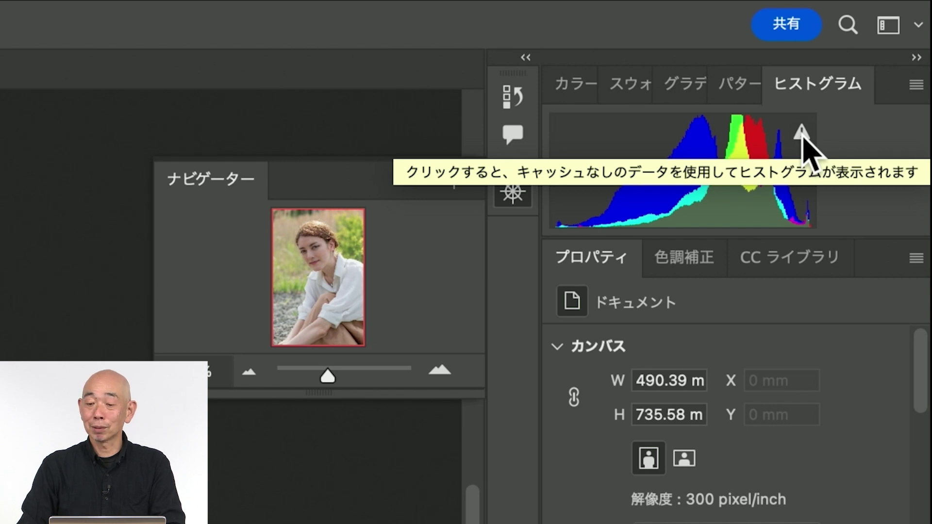
pyautogui.click(802, 134)
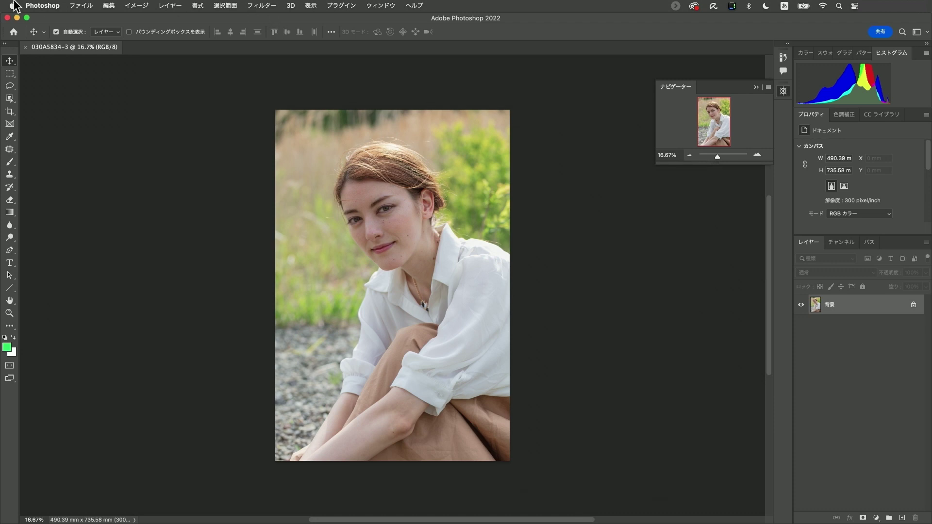
# Start Save As and choose the フォトショップデータ folder as the destination
pyautogui.click(77, 5)
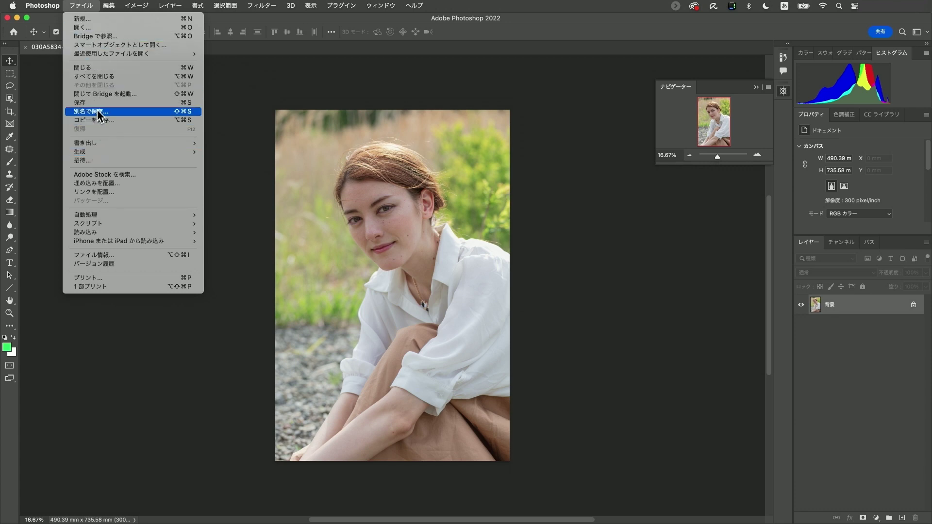
pyautogui.click(96, 112)
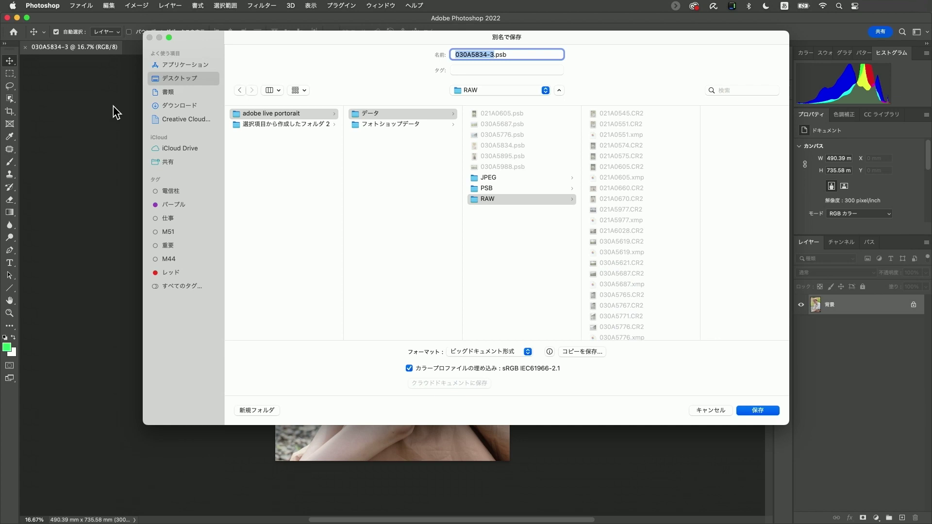
pyautogui.click(418, 189)
pyautogui.click(403, 126)
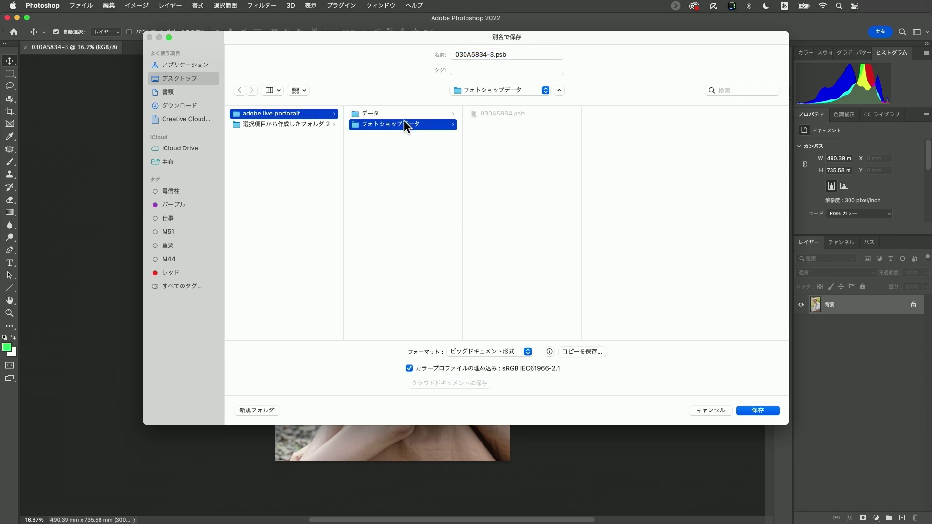
pyautogui.click(405, 163)
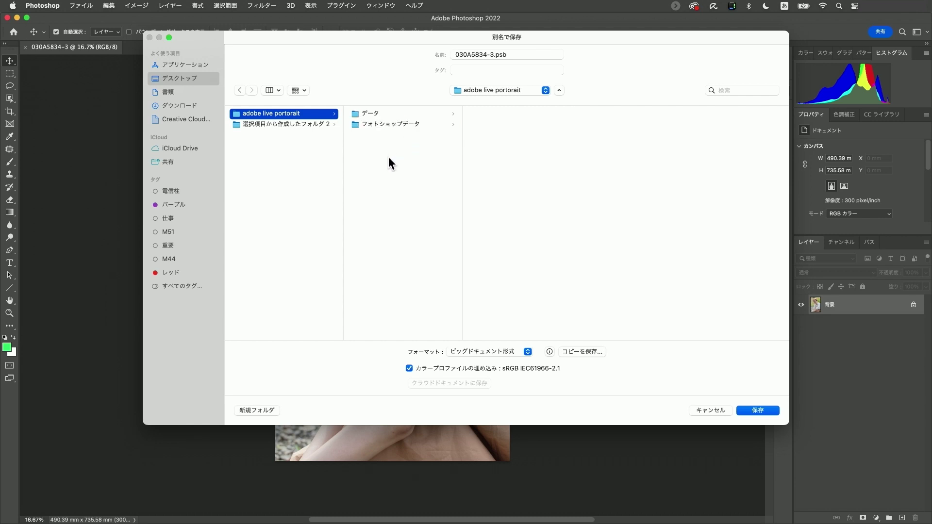
pyautogui.click(403, 124)
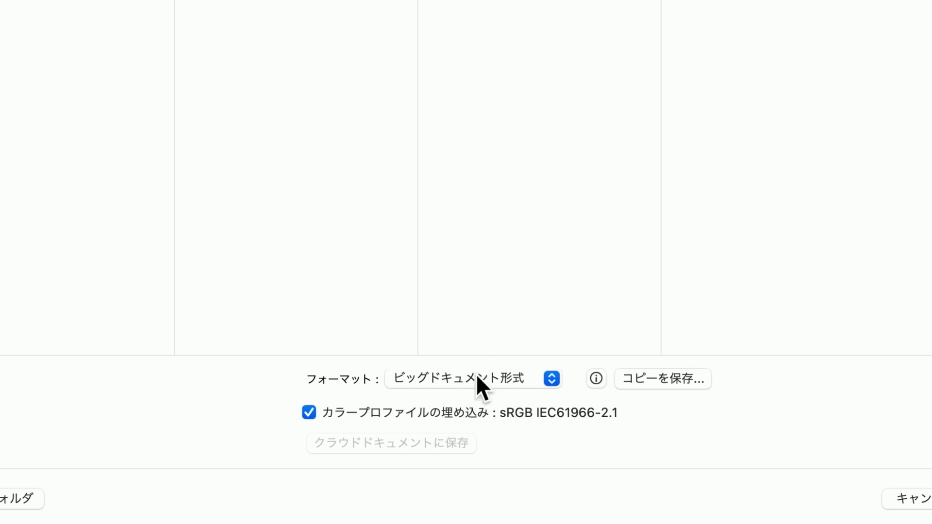
# Keep Large Document Format and save the file as 030A5834-3.psb
pyautogui.click(499, 389)
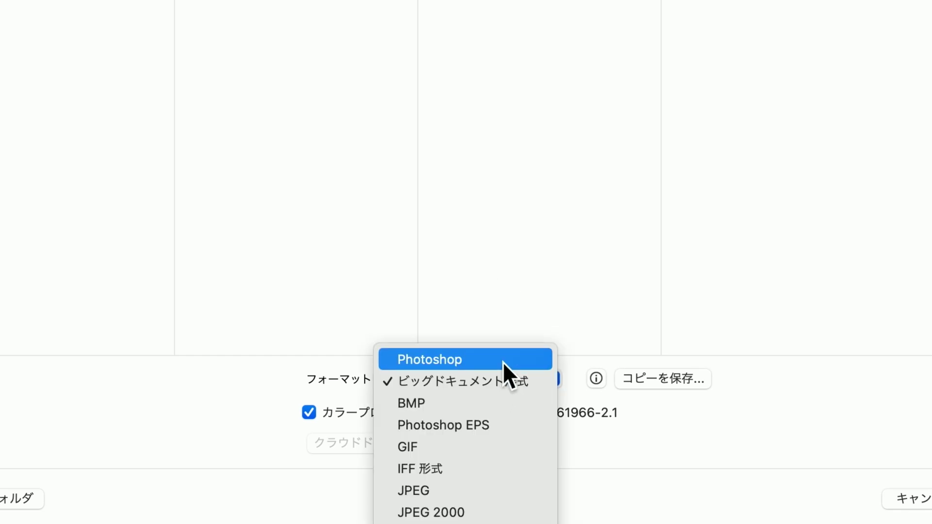
pyautogui.click(503, 362)
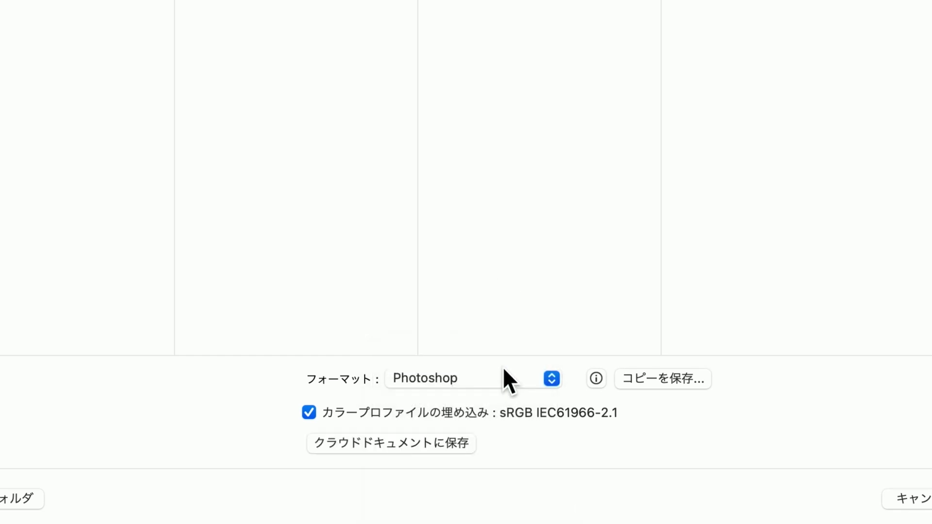
pyautogui.click(500, 372)
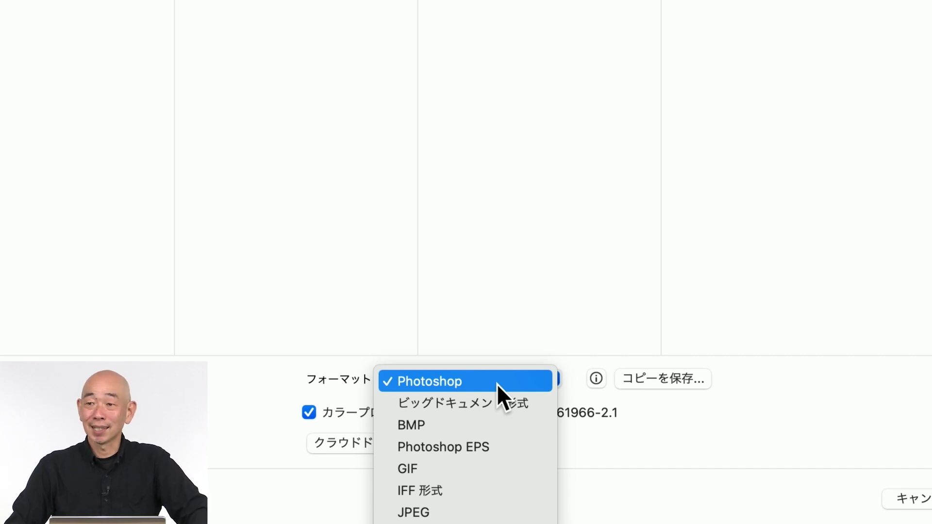
pyautogui.click(515, 402)
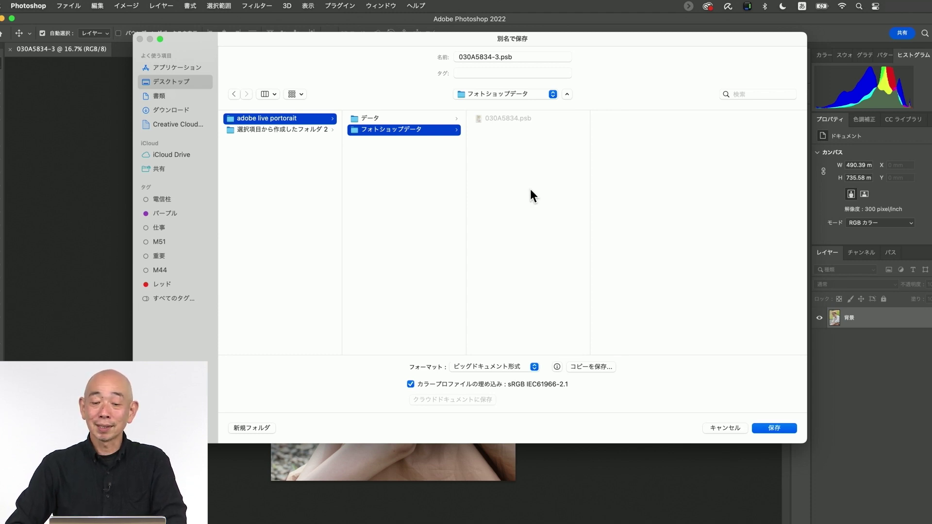
pyautogui.click(776, 428)
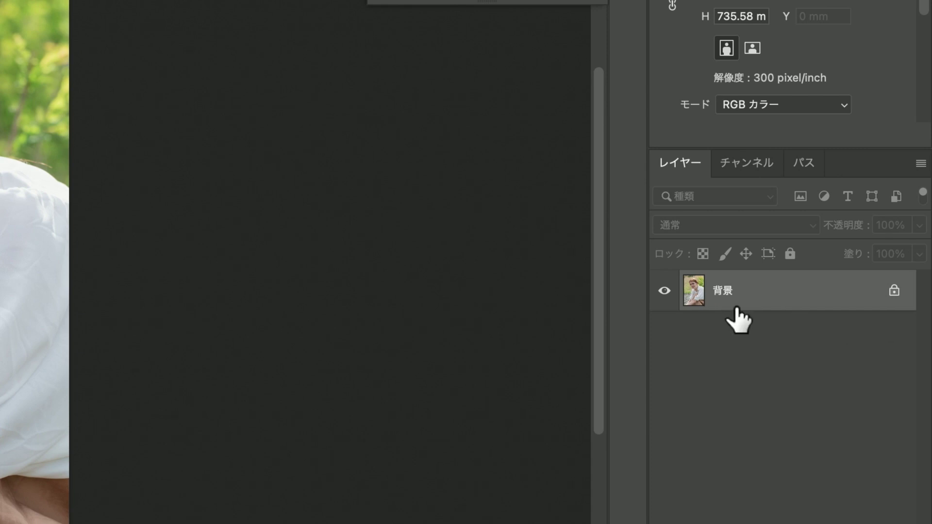
# Convert the 背景 background into レイヤー 0 and toggle its visibility to check it
pyautogui.doubleClick(760, 288)
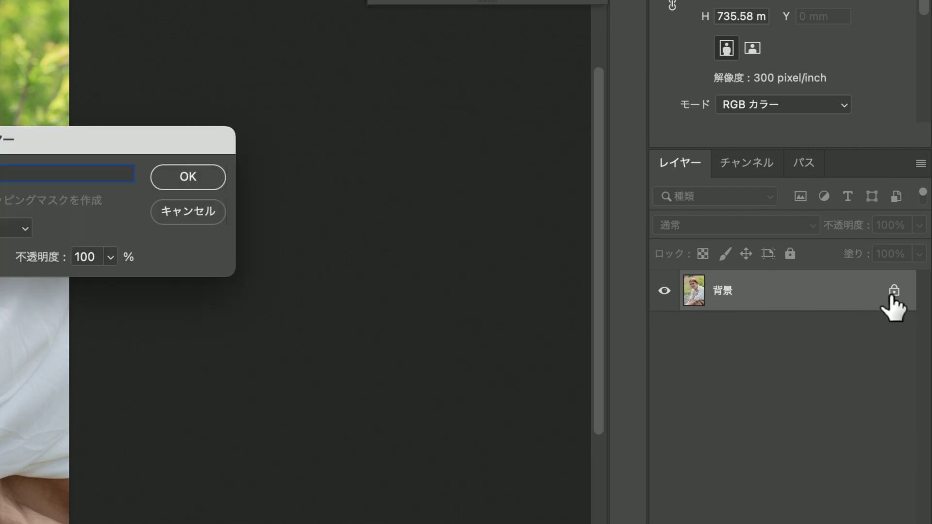
pyautogui.click(193, 176)
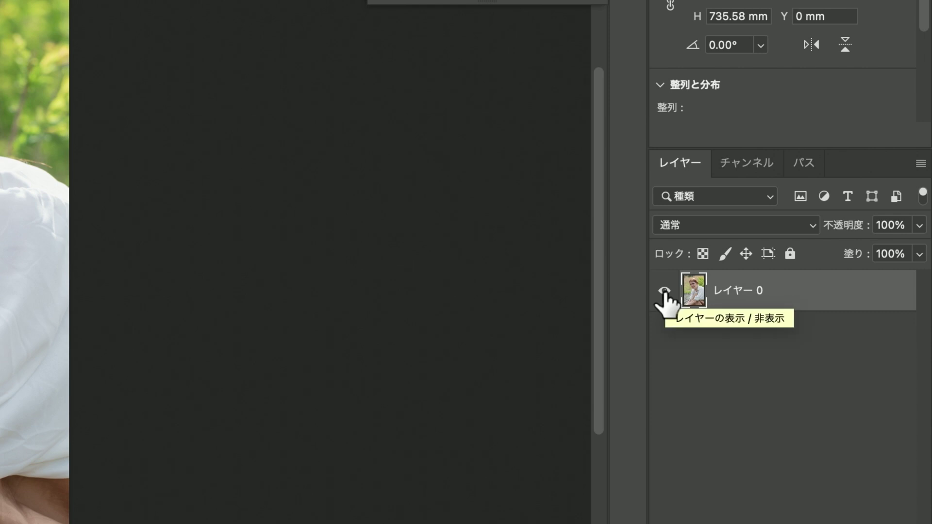
pyautogui.click(663, 291)
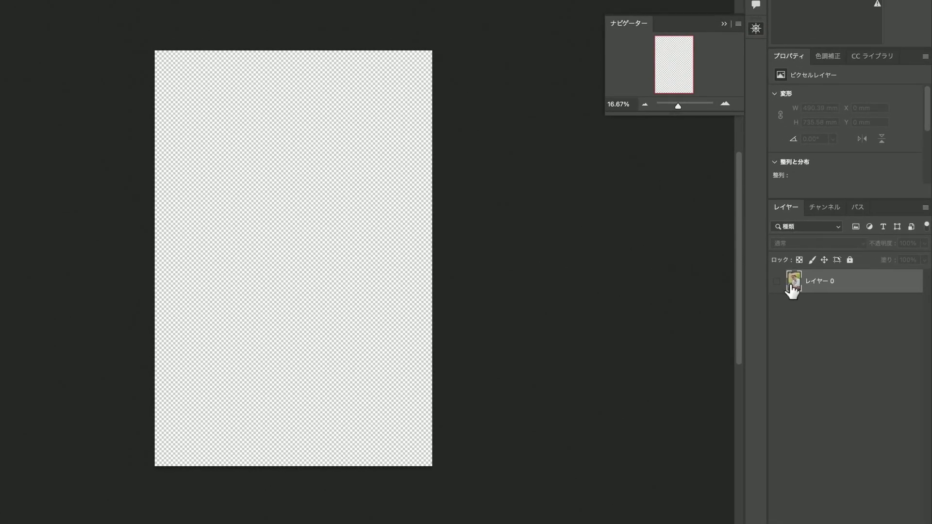
pyautogui.click(777, 282)
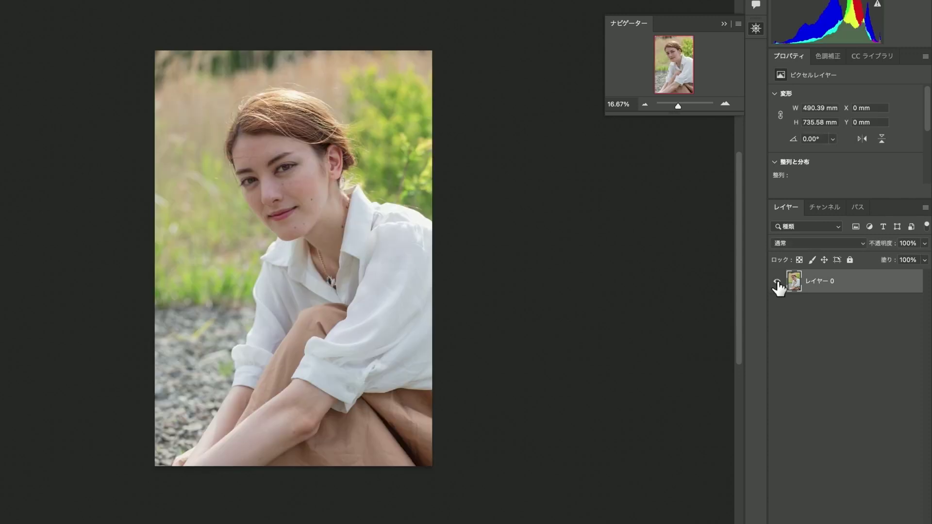
pyautogui.click(777, 282)
pyautogui.click(777, 281)
pyautogui.click(777, 282)
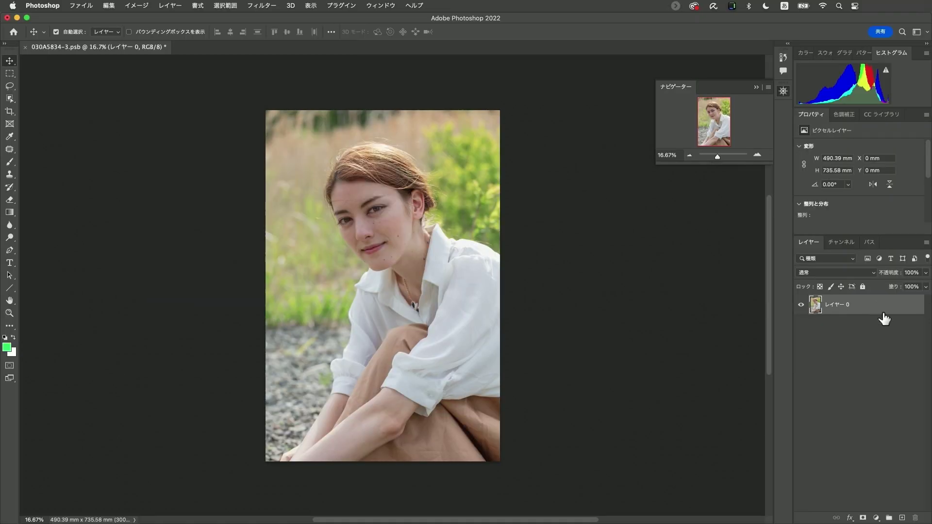
# Duplicate レイヤー 0 to create レイヤー 0 のコピー above it
pyautogui.rightClick(856, 314)
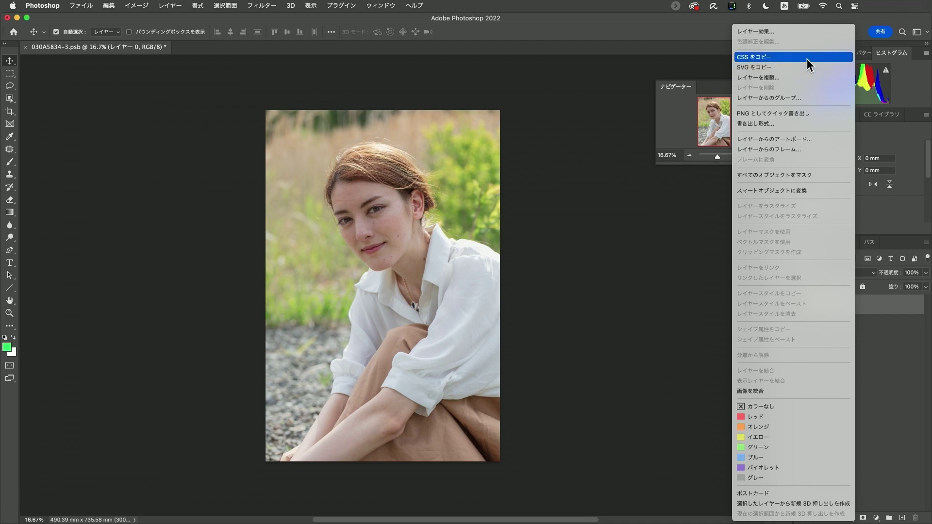
pyautogui.click(792, 79)
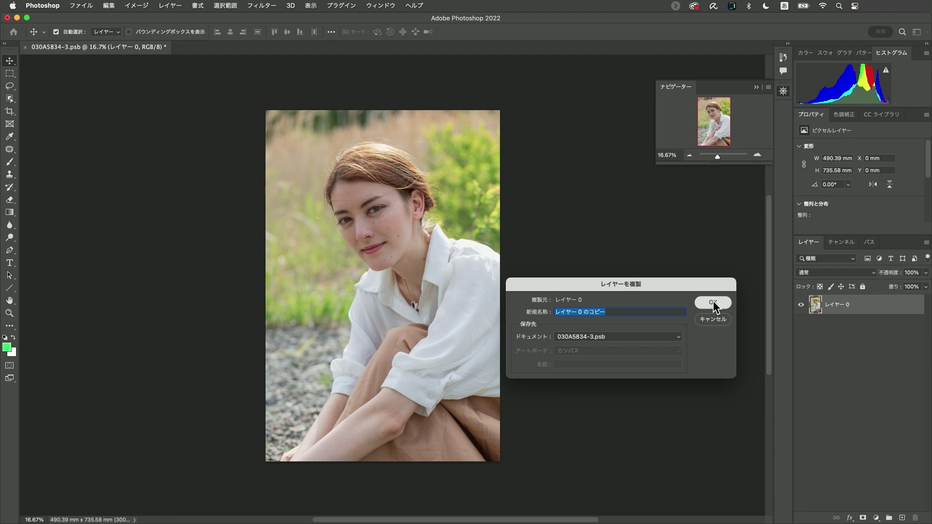
pyautogui.click(713, 303)
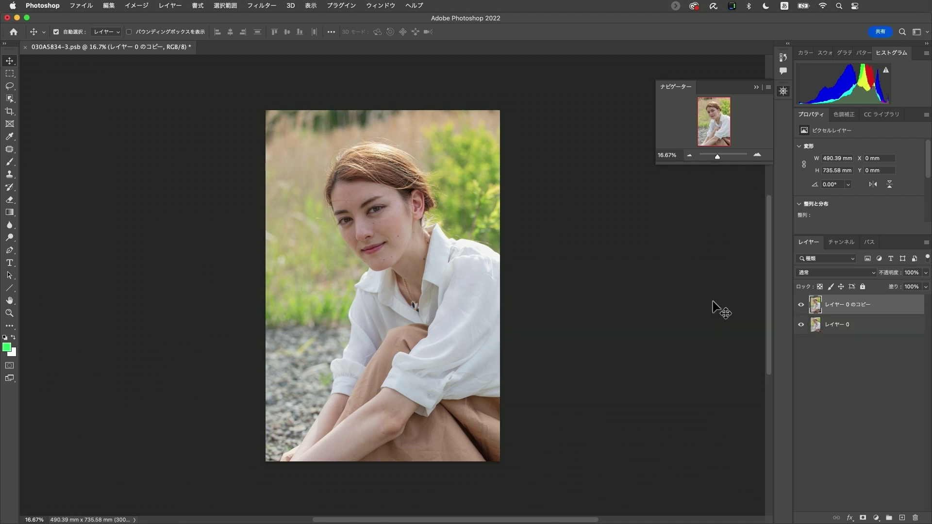
pyautogui.click(925, 272)
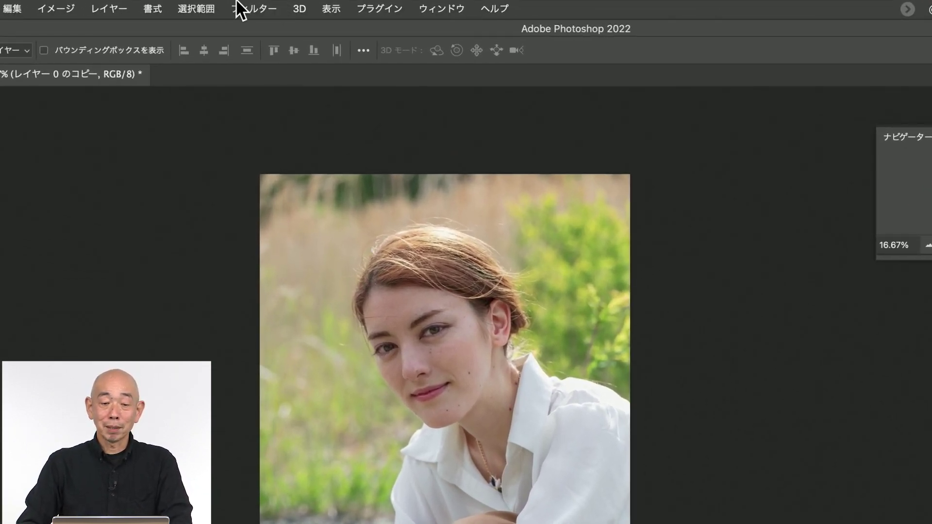
# Convert レイヤー 0 のコピー into an embedded smart object for smart filters
pyautogui.click(245, 9)
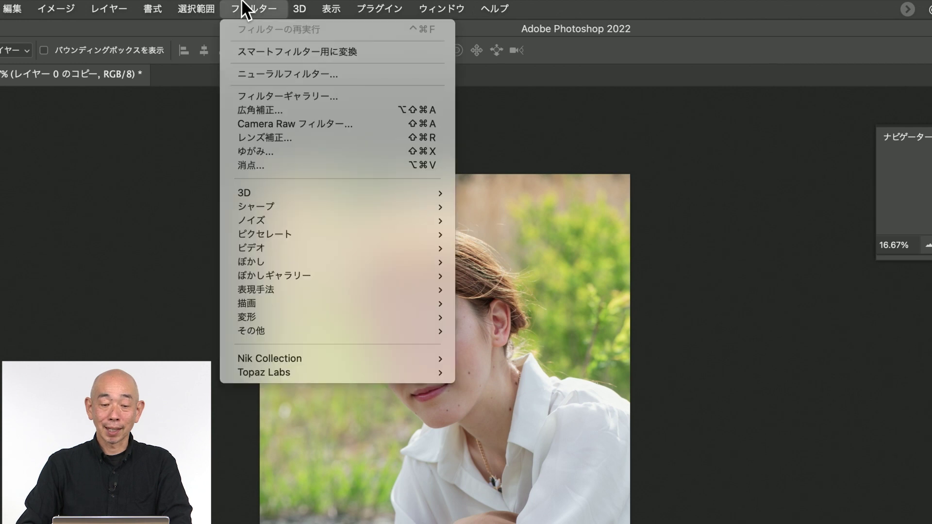
pyautogui.click(349, 52)
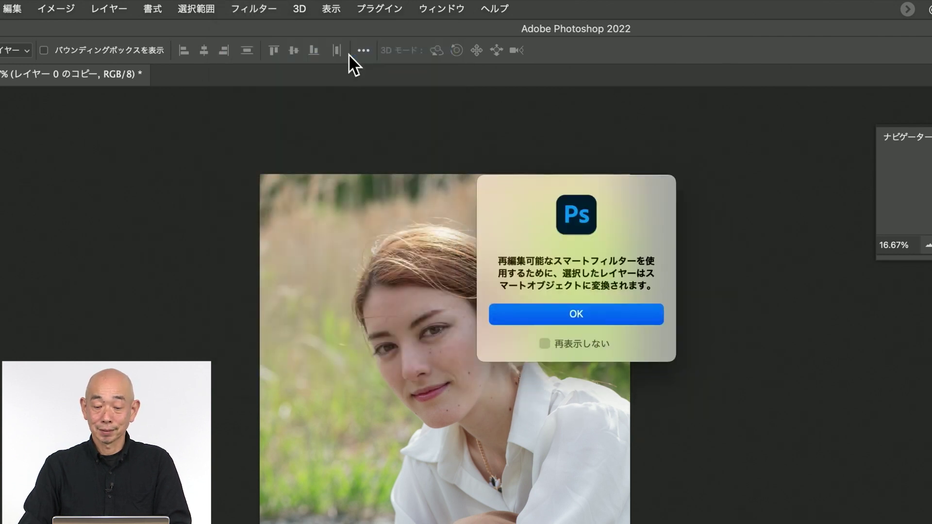
pyautogui.click(584, 316)
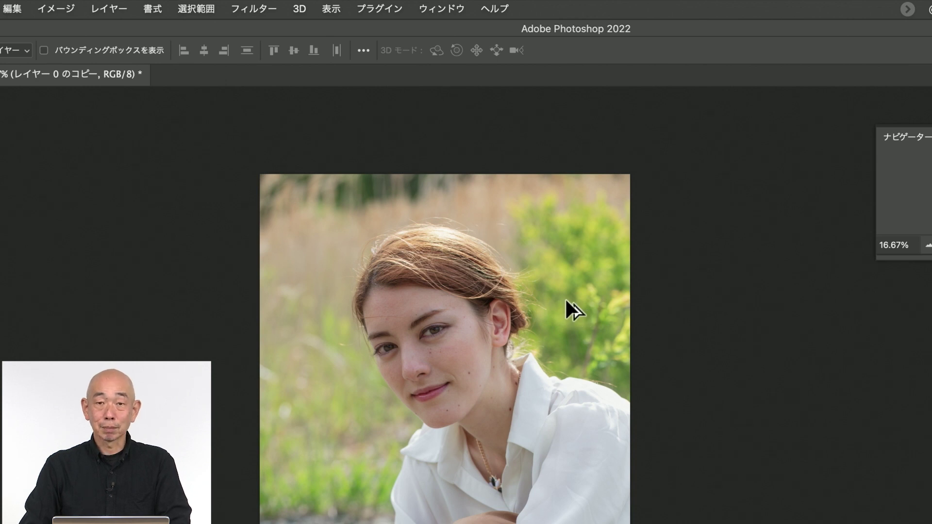
pyautogui.scroll(-10, 565, 300)
pyautogui.scroll(5, 566, 301)
pyautogui.scroll(5, 567, 305)
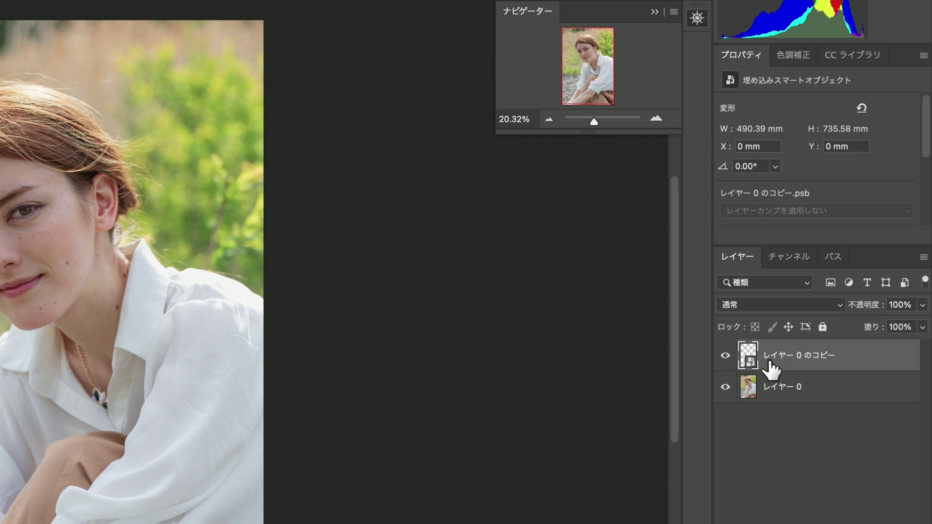
# Hide and reshow レイヤー 0 to check the copy, then bring up the filter list
pyautogui.click(725, 386)
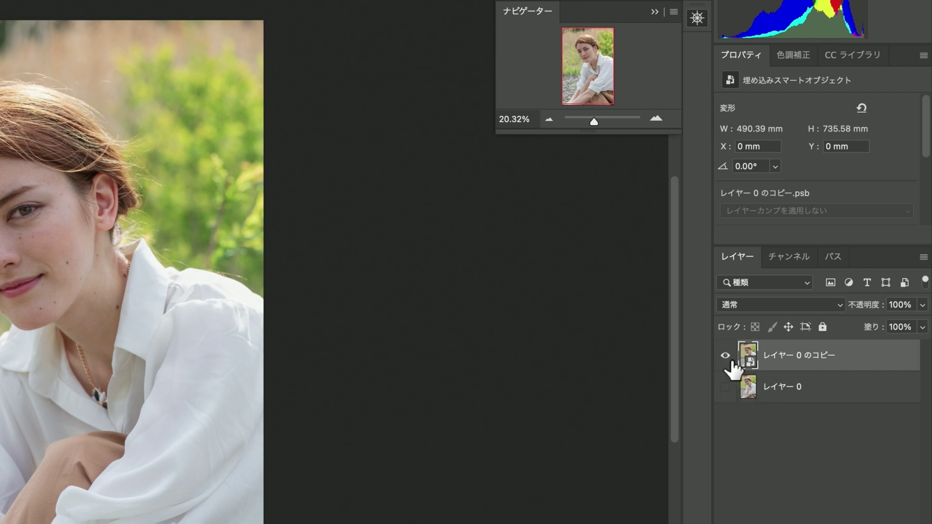
pyautogui.click(725, 386)
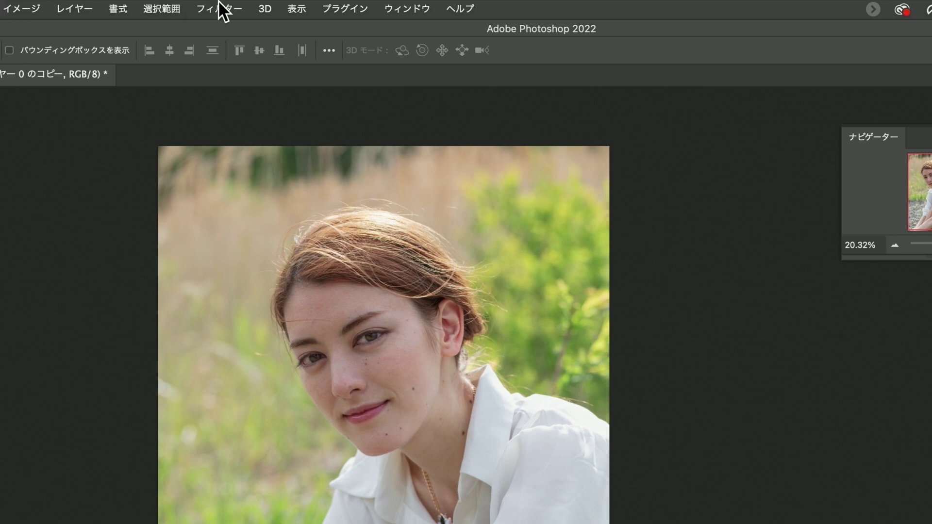
pyautogui.click(220, 10)
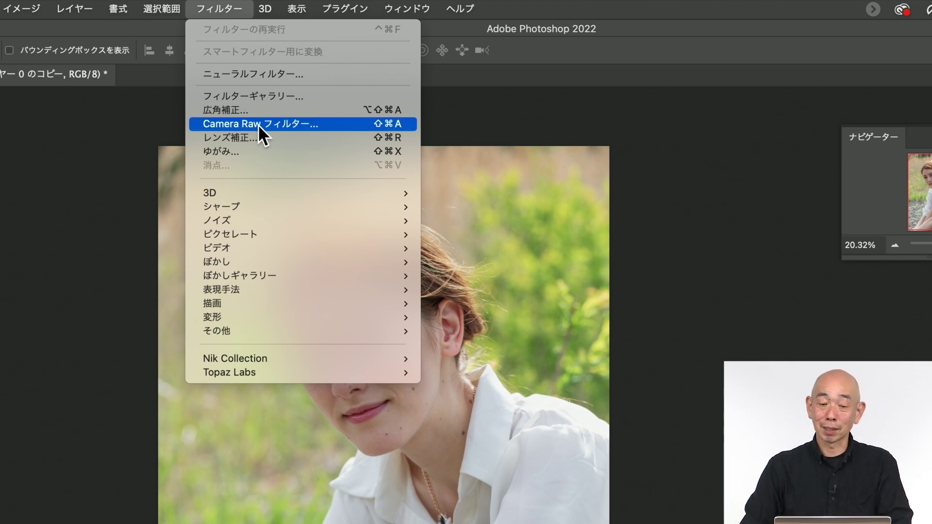
# Apply a Camera Raw smart filter with Texture at -55 to the copy
pyautogui.click(305, 125)
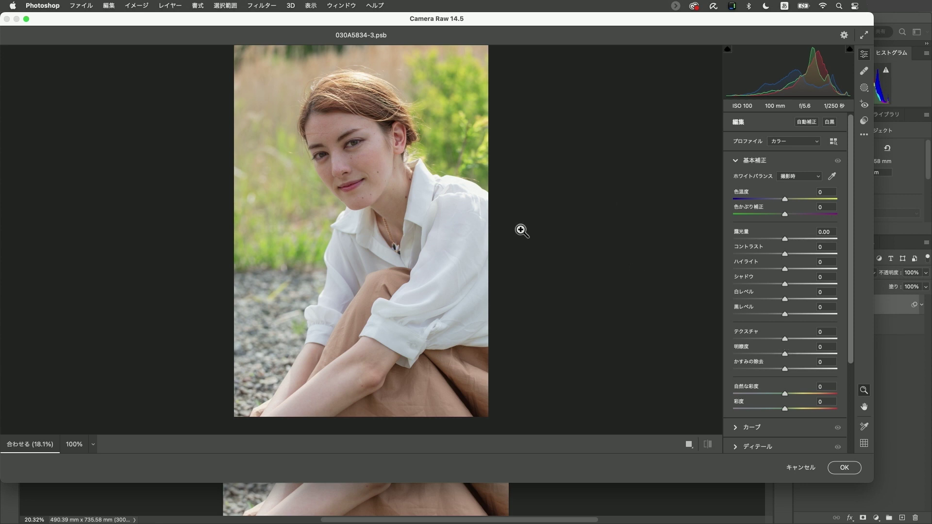
pyautogui.click(371, 168)
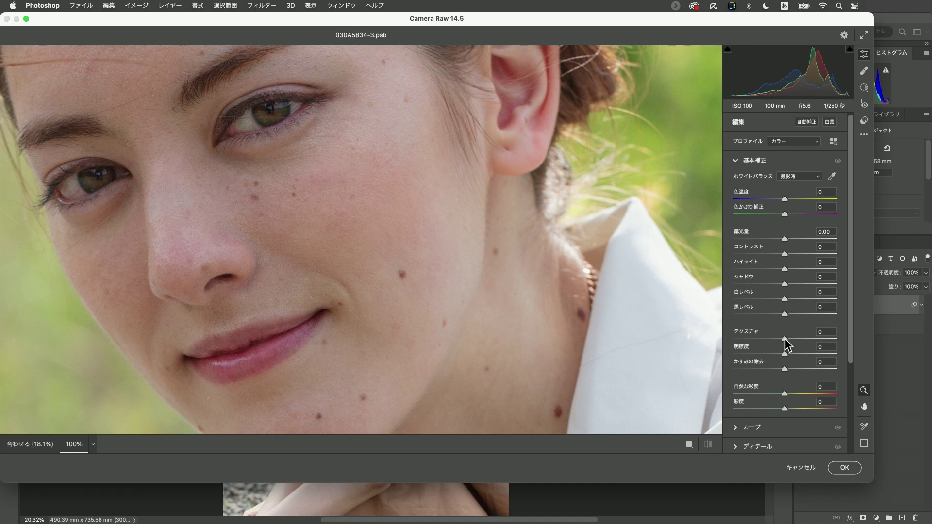
pyautogui.moveTo(785, 338); pyautogui.dragTo(767, 339)
pyautogui.moveTo(755, 336); pyautogui.dragTo(755, 337)
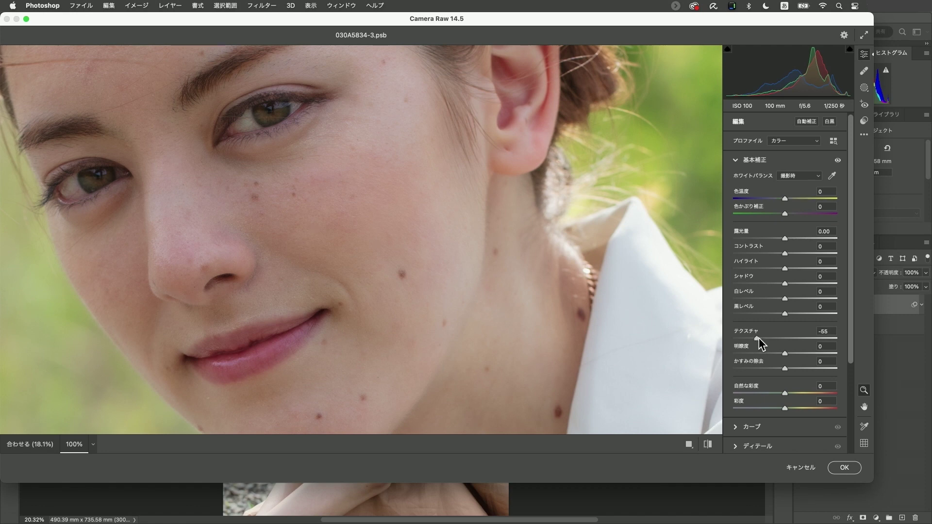
pyautogui.keyDown('alt'); pyautogui.click(359, 167); pyautogui.keyUp('alt')
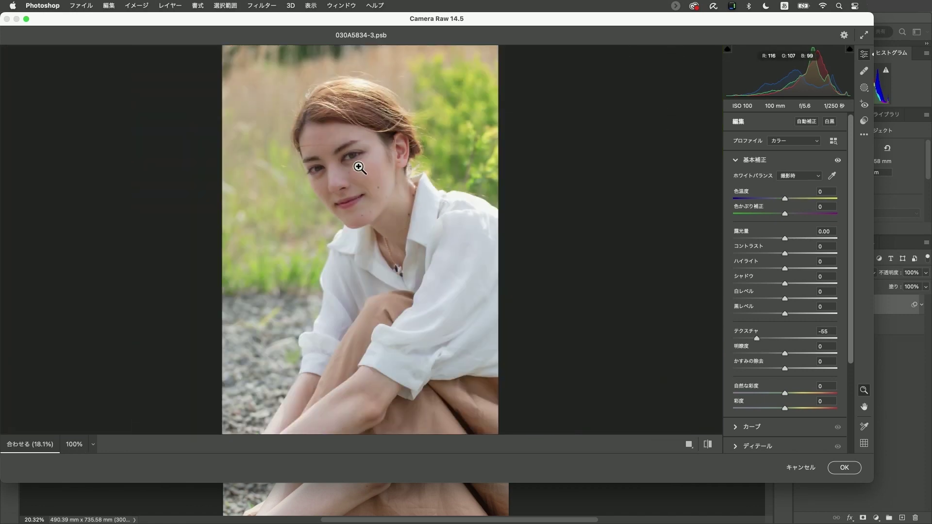
pyautogui.click(358, 165)
pyautogui.scroll(2, 360, 168)
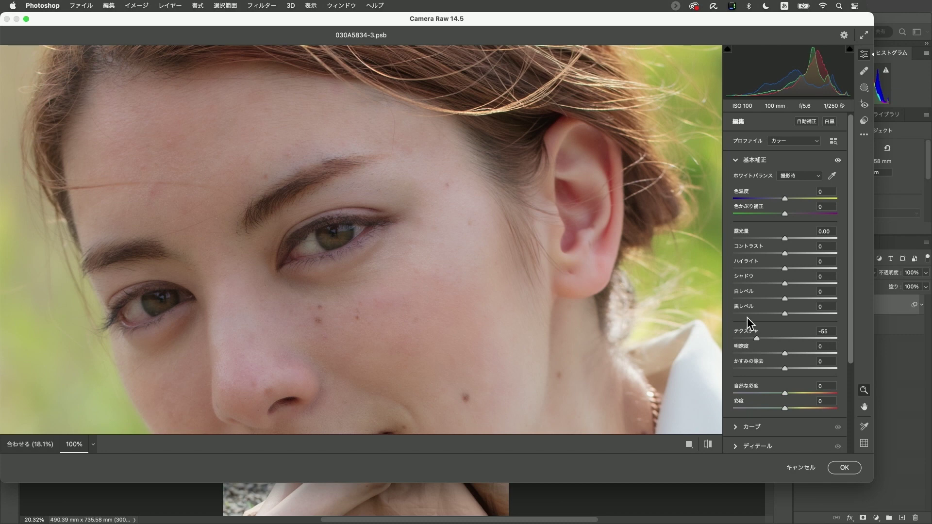
pyautogui.click(844, 467)
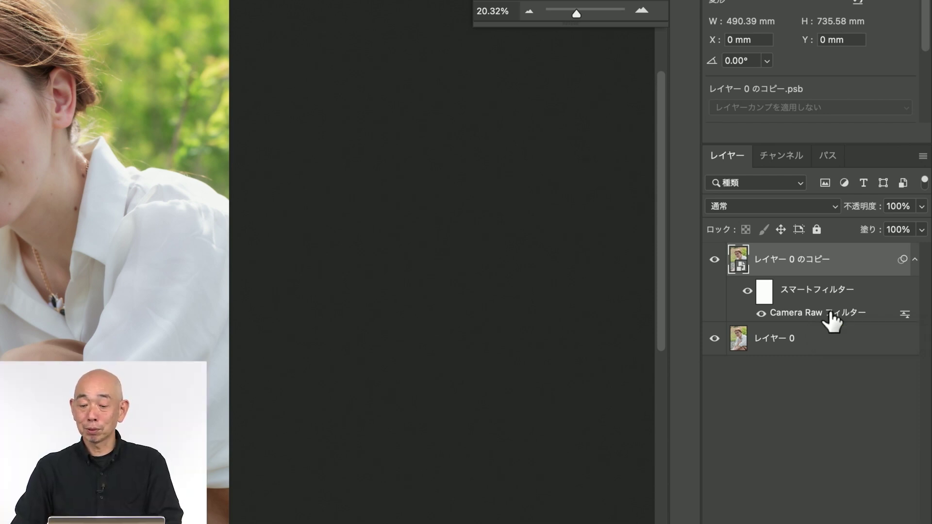
pyautogui.doubleClick(829, 311)
pyautogui.scroll(-2, 688, 273)
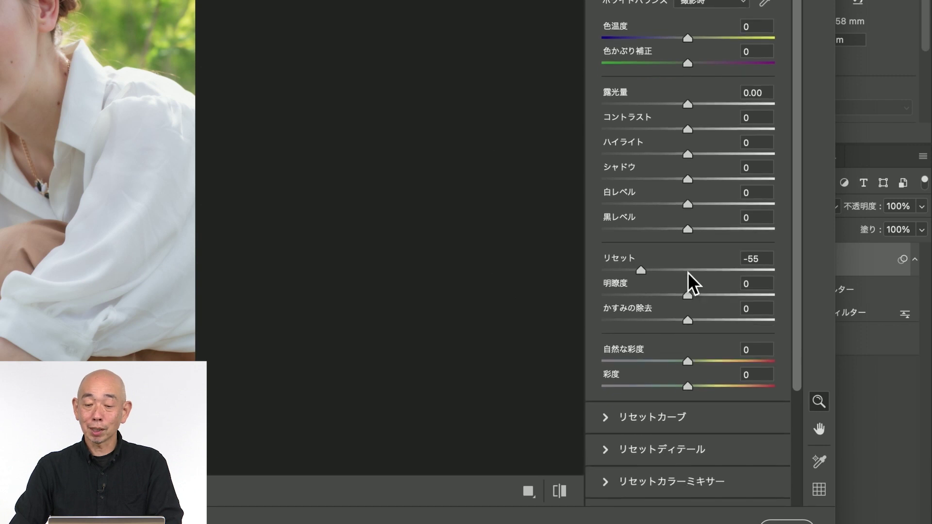
pyautogui.scroll(-1, 688, 272)
pyautogui.scroll(-1, 688, 273)
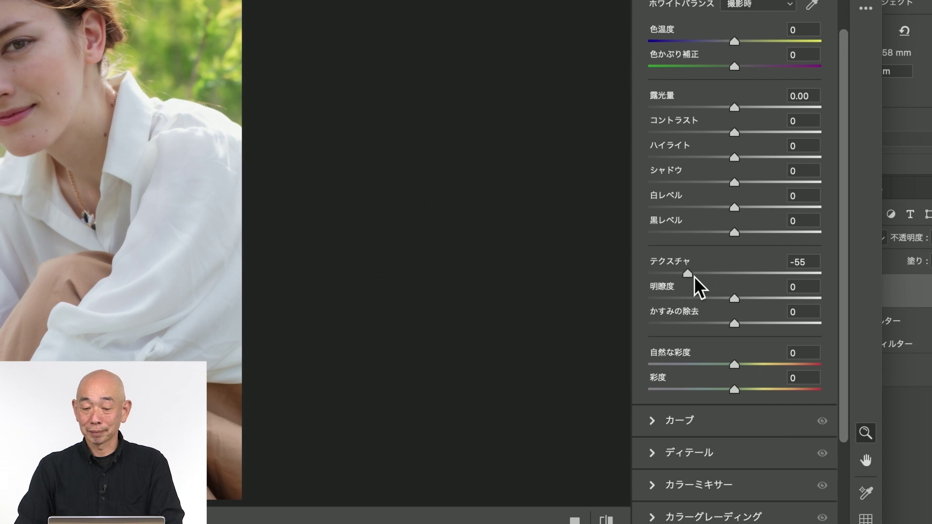
pyautogui.moveTo(692, 272)
pyautogui.mouseDown()
pyautogui.moveTo(757, 284)
pyautogui.moveTo(811, 278)
pyautogui.mouseUp()
pyautogui.moveTo(718, 273)
pyautogui.mouseDown()
pyautogui.moveTo(654, 268)
pyautogui.moveTo(700, 269)
pyautogui.moveTo(686, 270)
pyautogui.mouseUp()
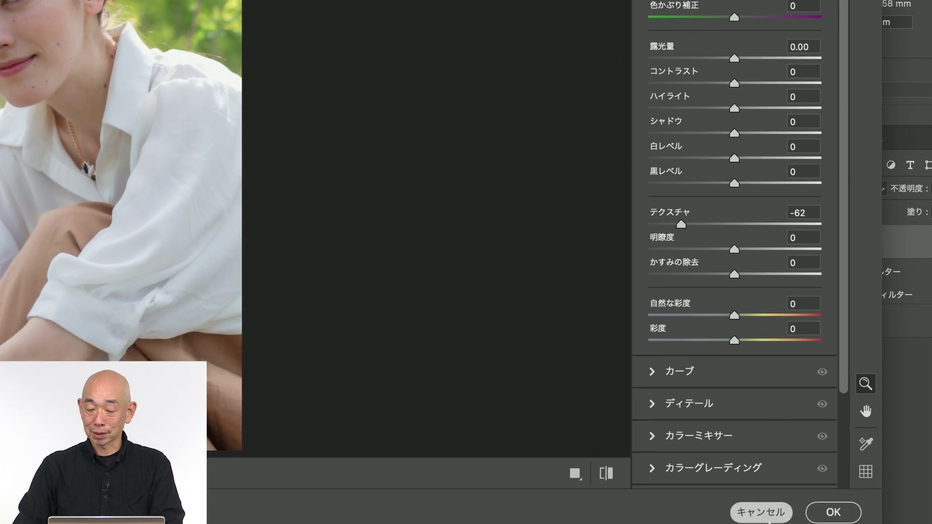
pyautogui.click(822, 482)
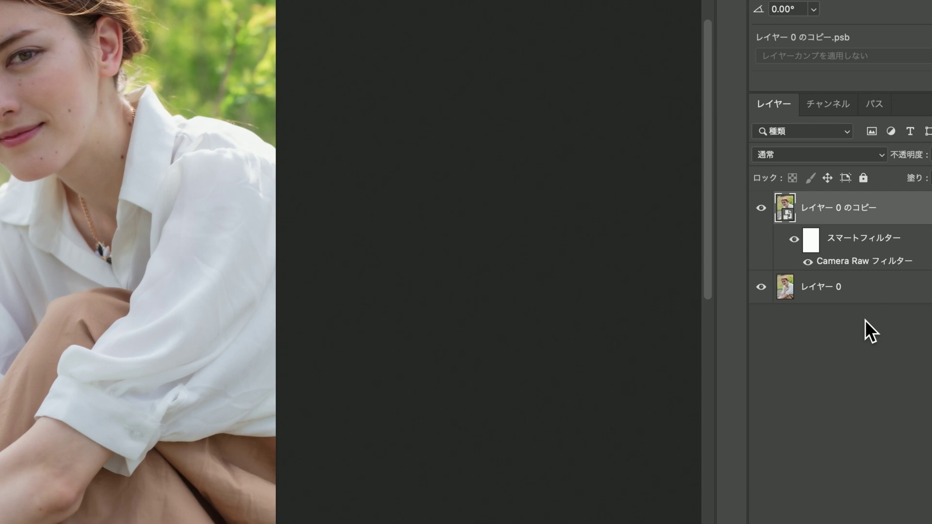
pyautogui.click(869, 294)
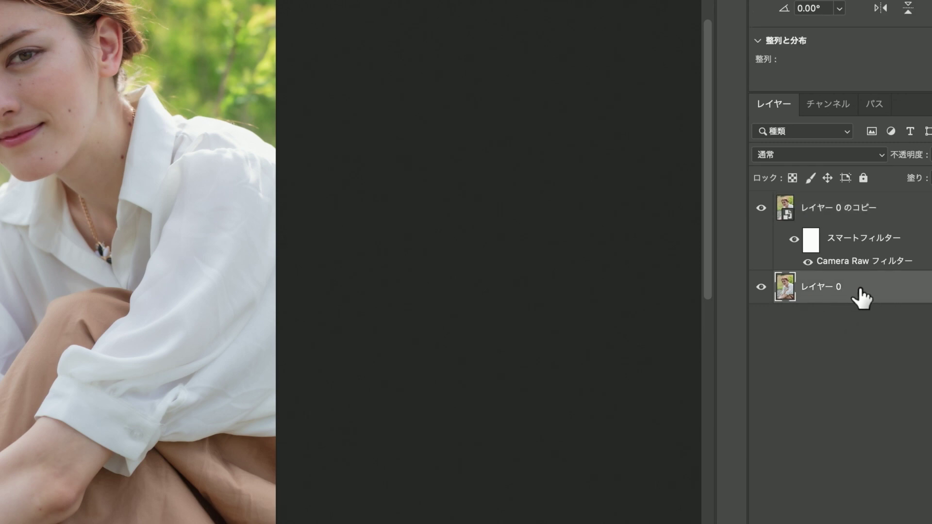
# Duplicate レイヤー 0 as レイヤー 0 のコピー 2
pyautogui.rightClick(863, 289)
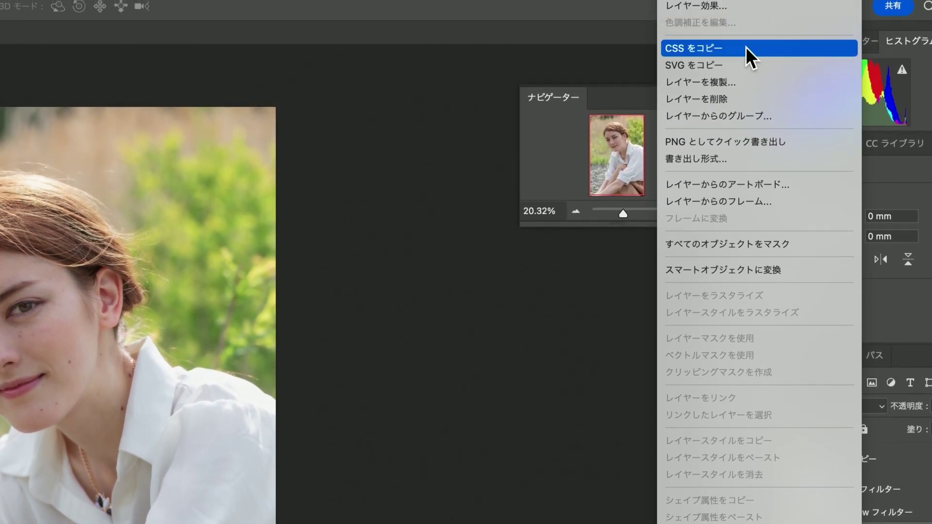
pyautogui.click(728, 86)
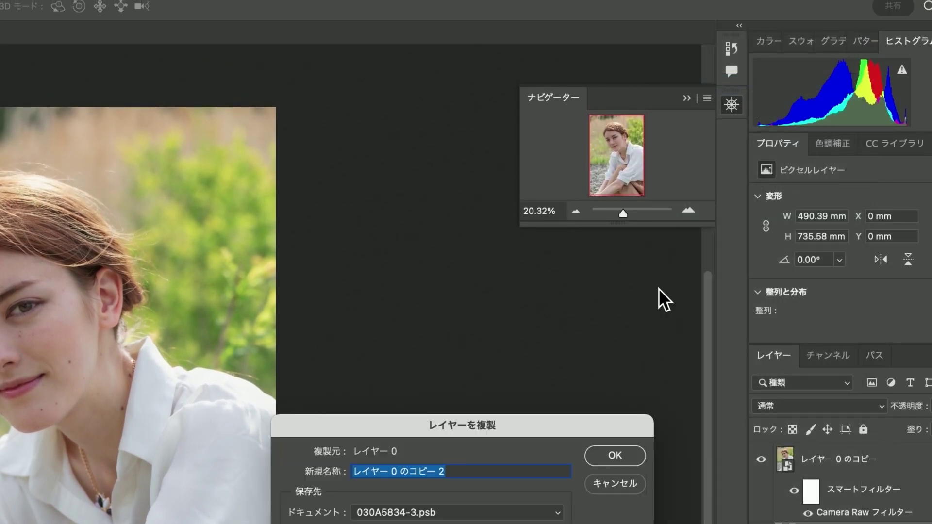
pyautogui.click(623, 457)
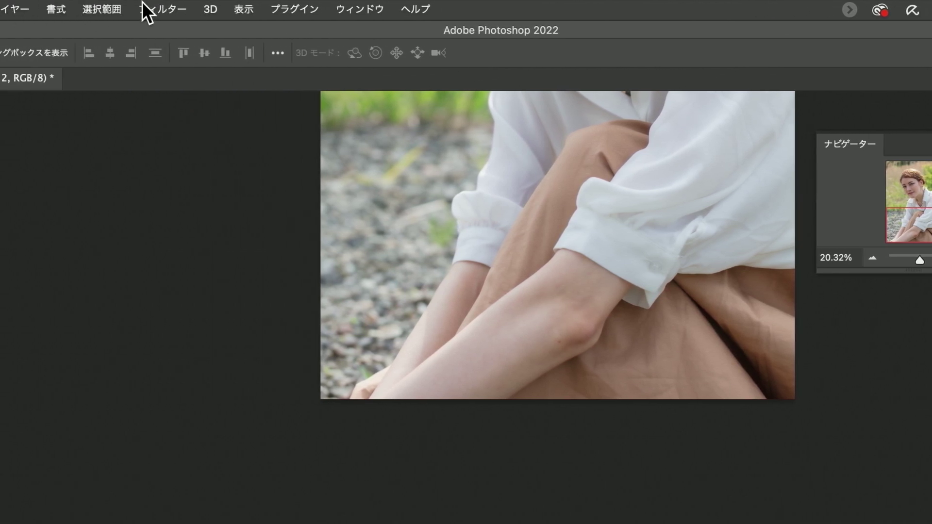
# Convert レイヤー 0 のコピー 2 into a smart object for smart filters
pyautogui.click(150, 8)
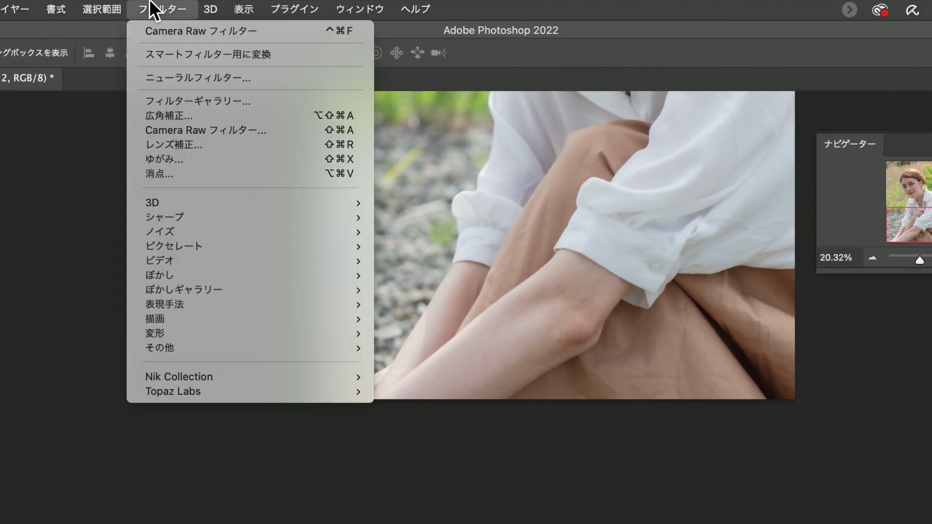
pyautogui.click(183, 51)
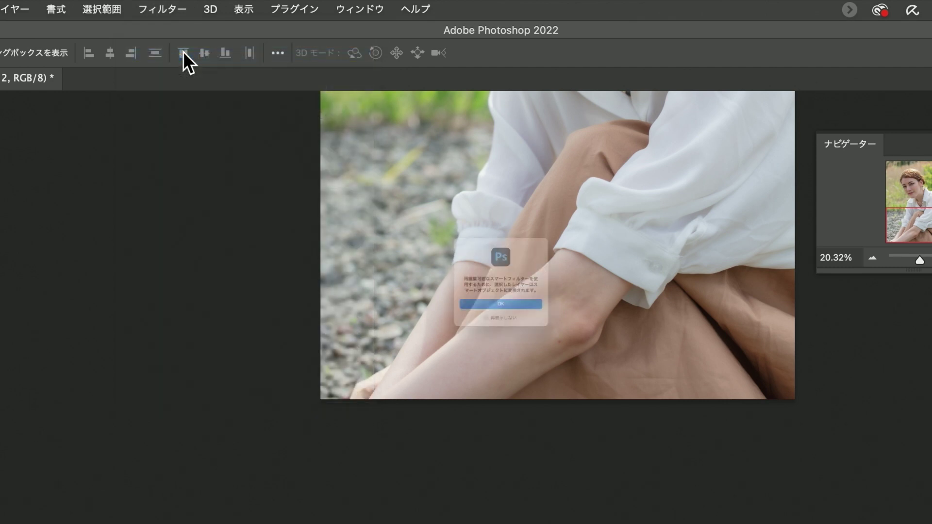
pyautogui.click(528, 334)
# Apply a Camera Raw smart filter with Clarity lowered to -68
pyautogui.click(165, 7)
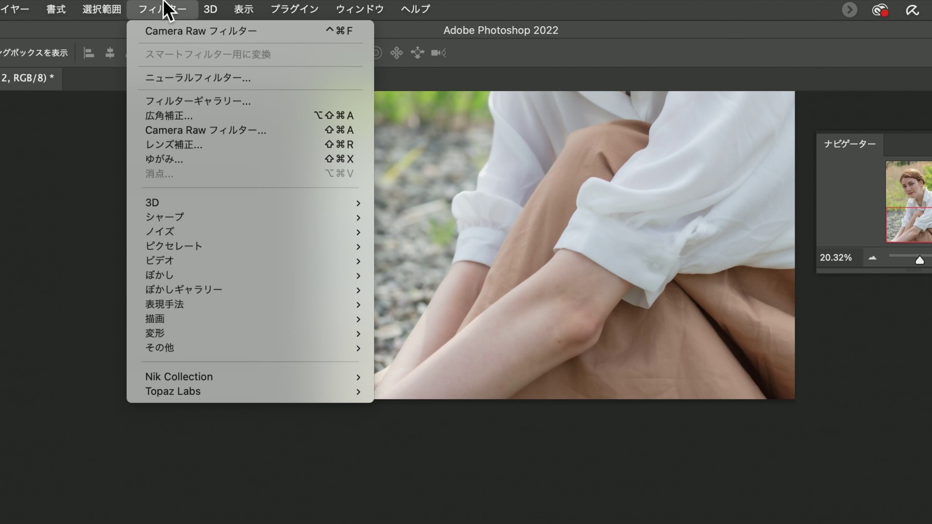
pyautogui.click(194, 127)
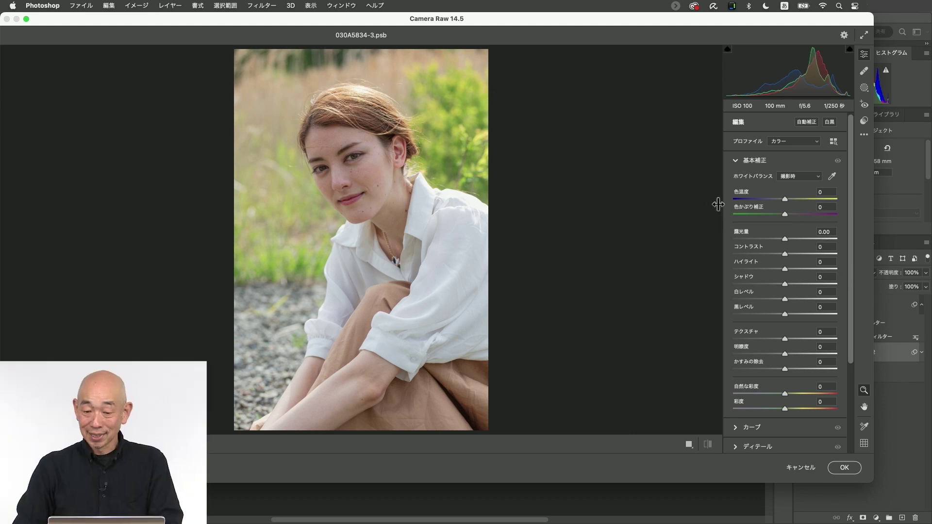
pyautogui.moveTo(783, 356); pyautogui.dragTo(757, 357)
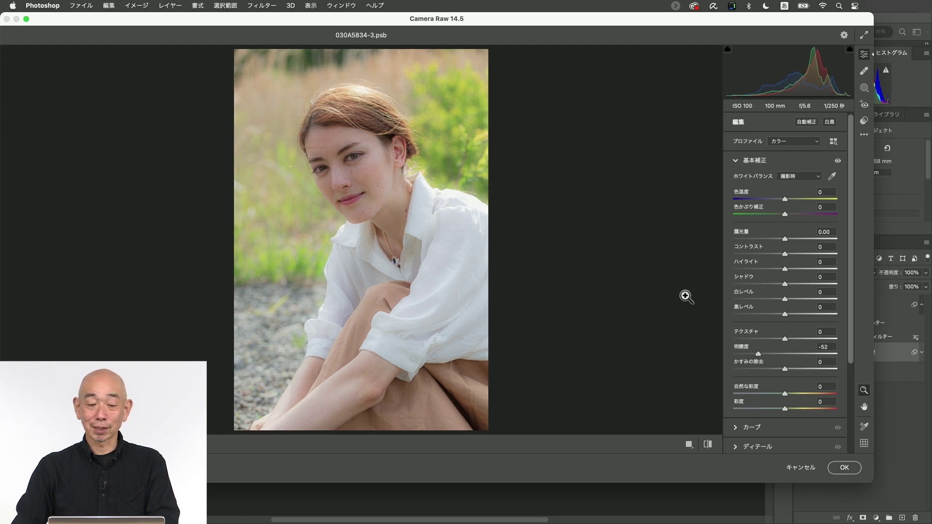
pyautogui.click(376, 187)
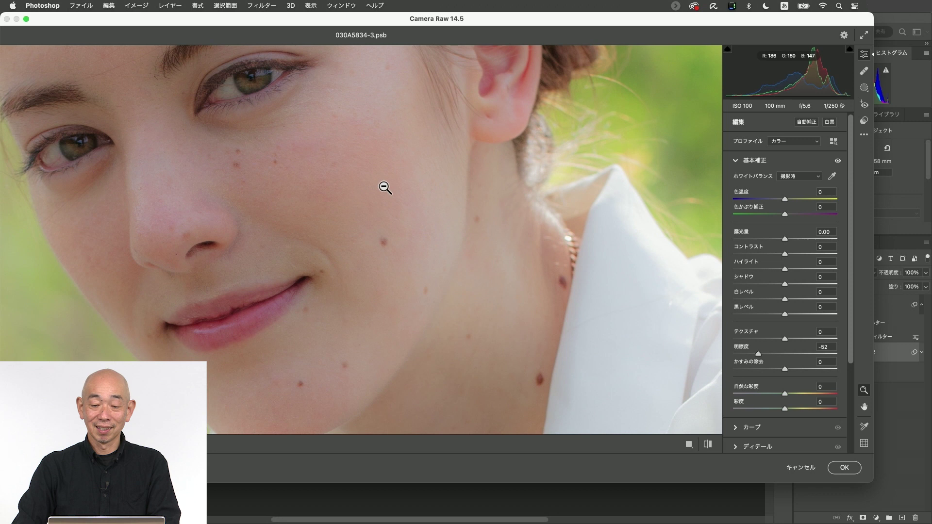
pyautogui.scroll(10, 387, 187)
pyautogui.hscroll(-5, 387, 187)
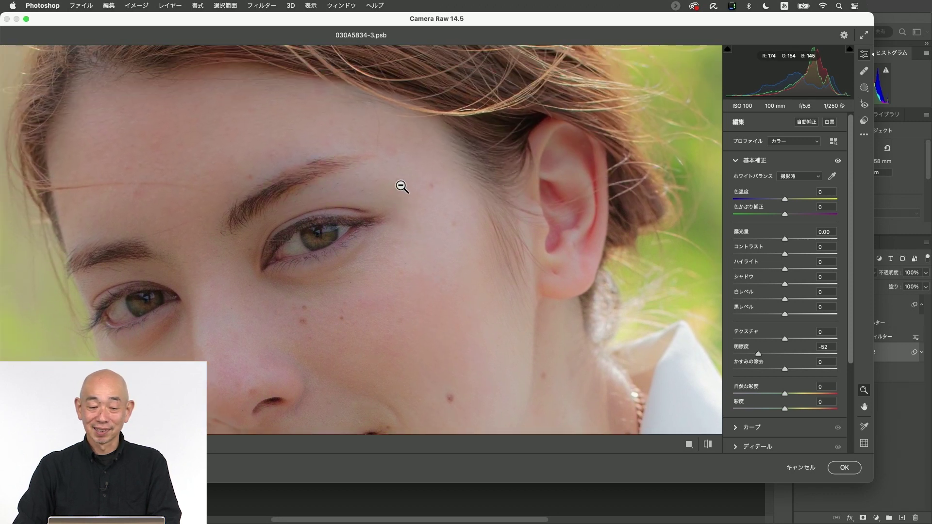
pyautogui.scroll(-3, 402, 187)
pyautogui.hscroll(-3, 403, 188)
pyautogui.scroll(-2, 402, 187)
pyautogui.scroll(-2, 403, 187)
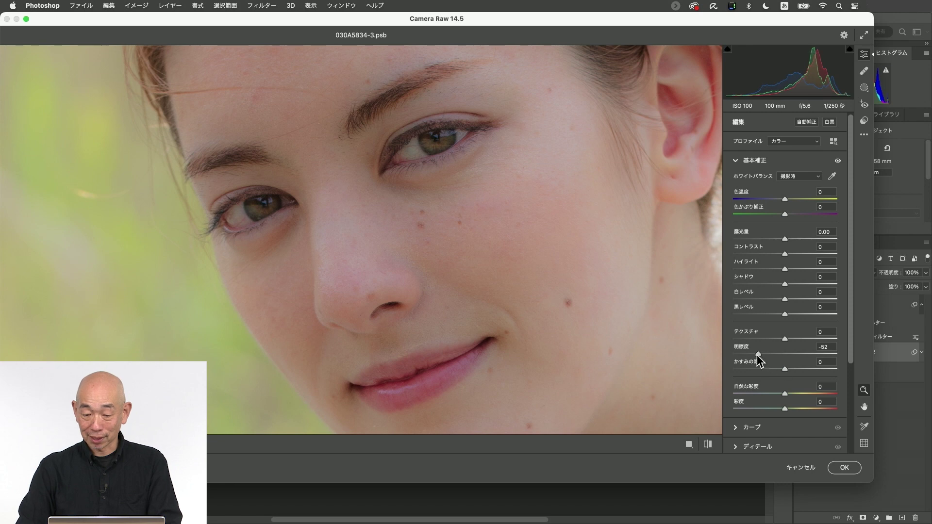
pyautogui.moveTo(756, 355); pyautogui.dragTo(750, 354)
pyautogui.rightClick(517, 255)
pyautogui.click(539, 262)
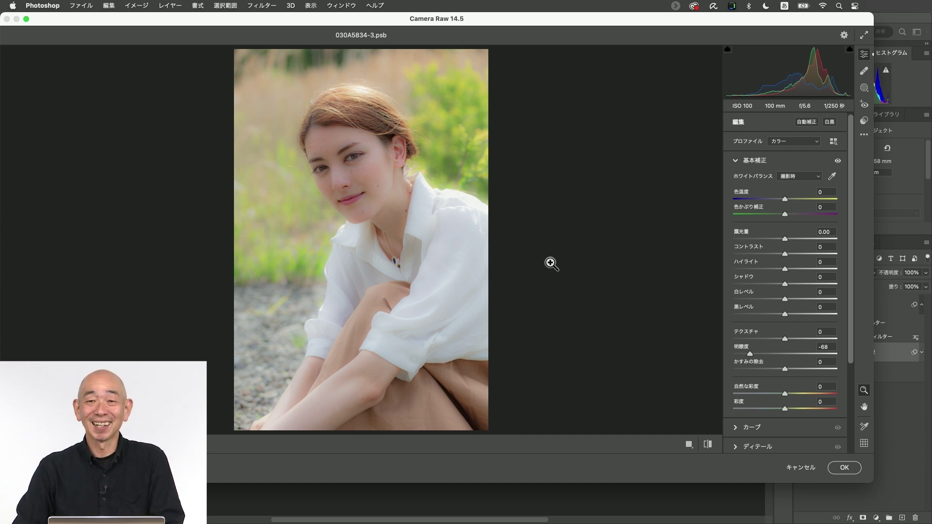
pyautogui.click(843, 465)
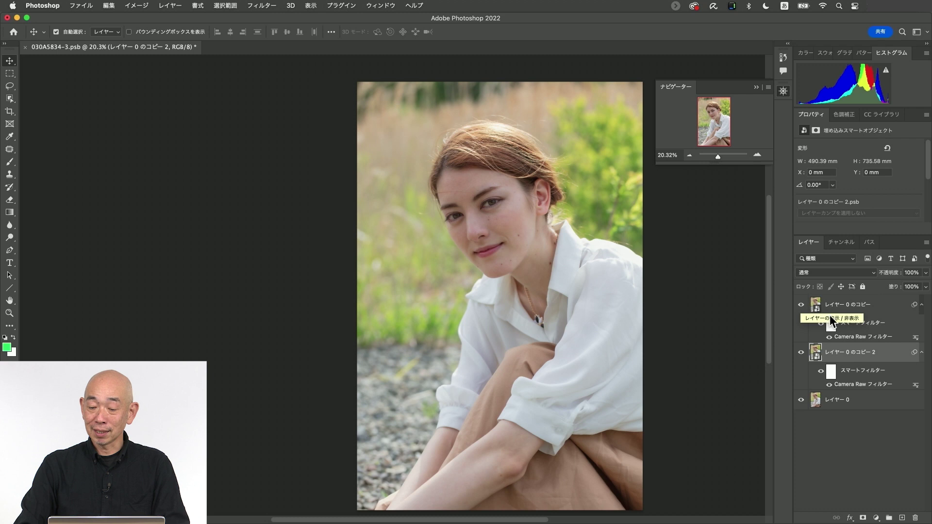
# Toggle the top Texture copy's visibility to compare it with the Clarity copy
pyautogui.click(801, 306)
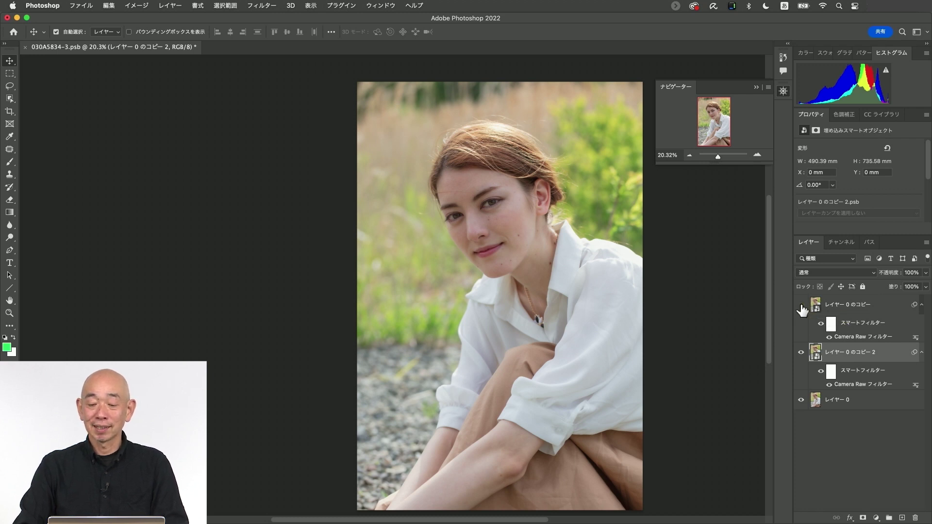
pyautogui.click(801, 305)
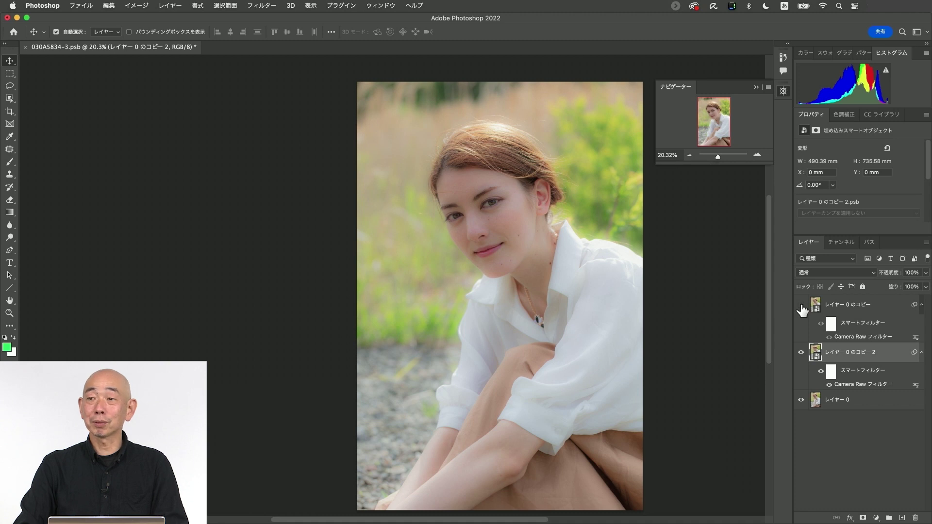
pyautogui.click(801, 305)
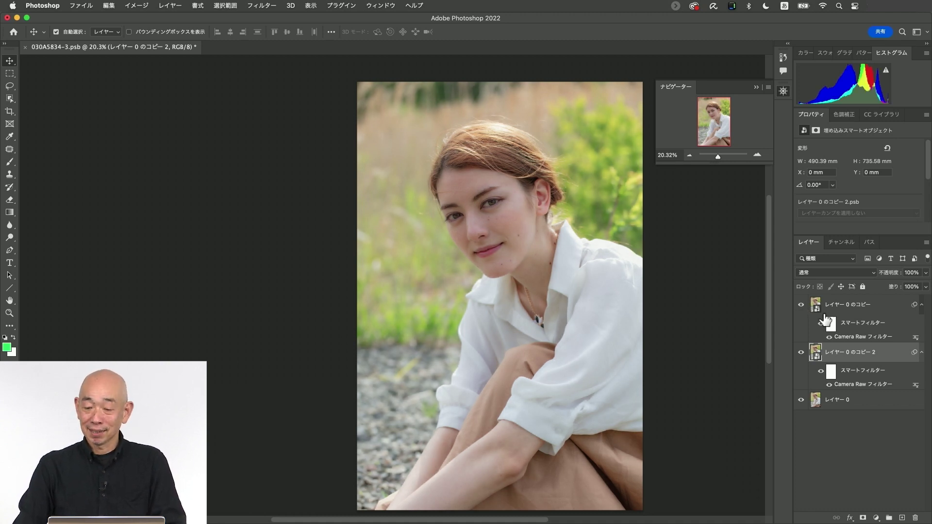
# Rename the second copy layer to 明瞭度
pyautogui.doubleClick(861, 353)
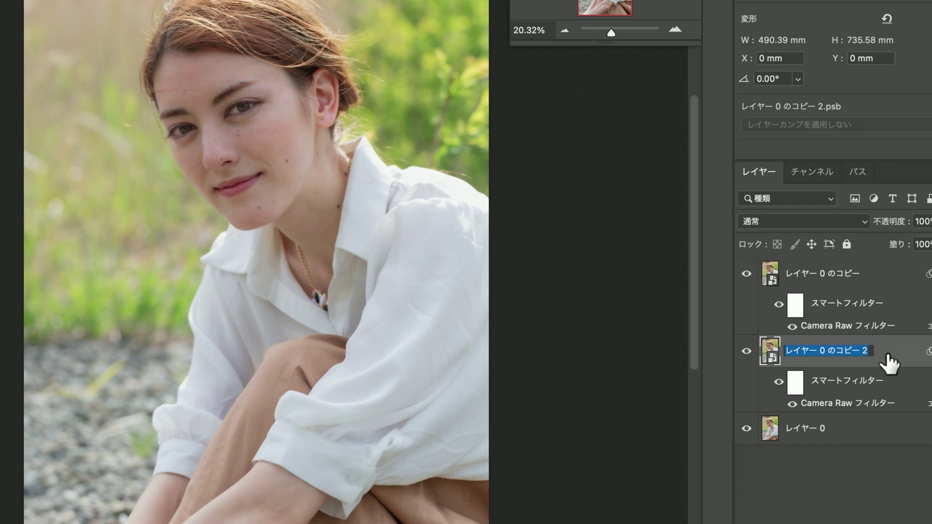
pyautogui.write('明瞭')
pyautogui.write('d度')
pyautogui.press('Return')
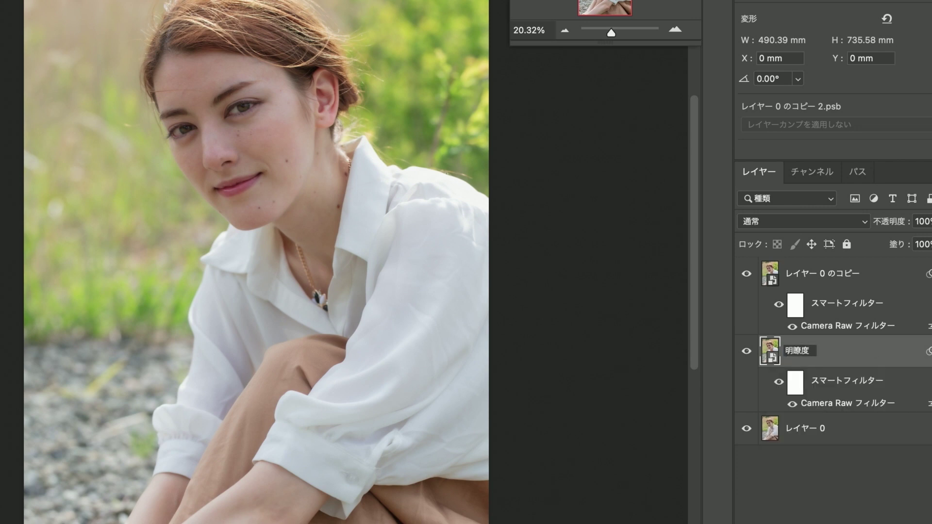
pyautogui.press('Return')
# Rename the top copy layer to テクスチャー
pyautogui.doubleClick(832, 270)
pyautogui.write('てくsちゃー')
pyautogui.press('Return')
pyautogui.press('Return')
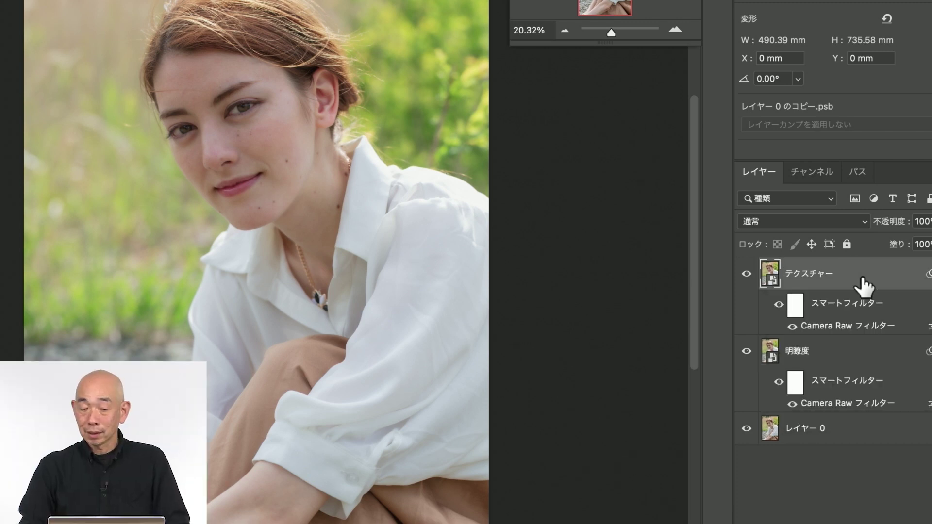
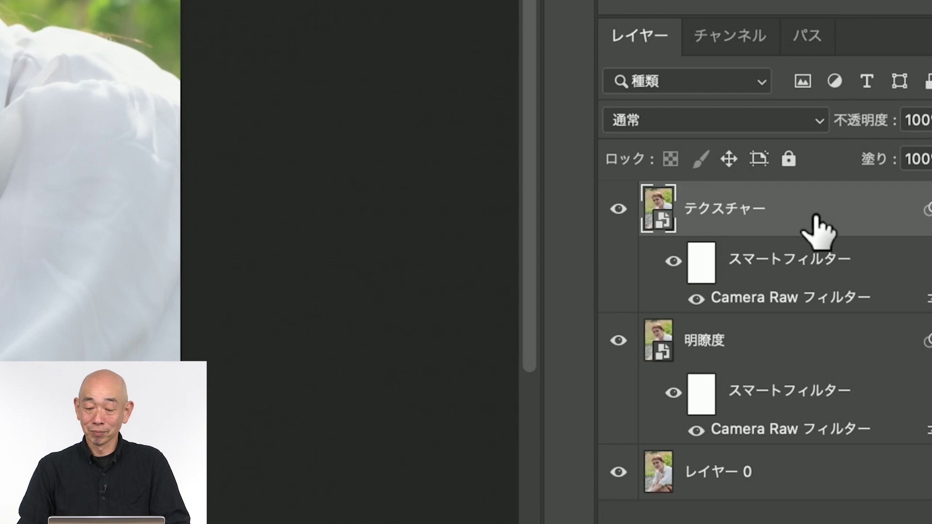
# Compare テクスチャー at lower opacity against 明瞭度, then restore it to full opacity
pyautogui.click(772, 344)
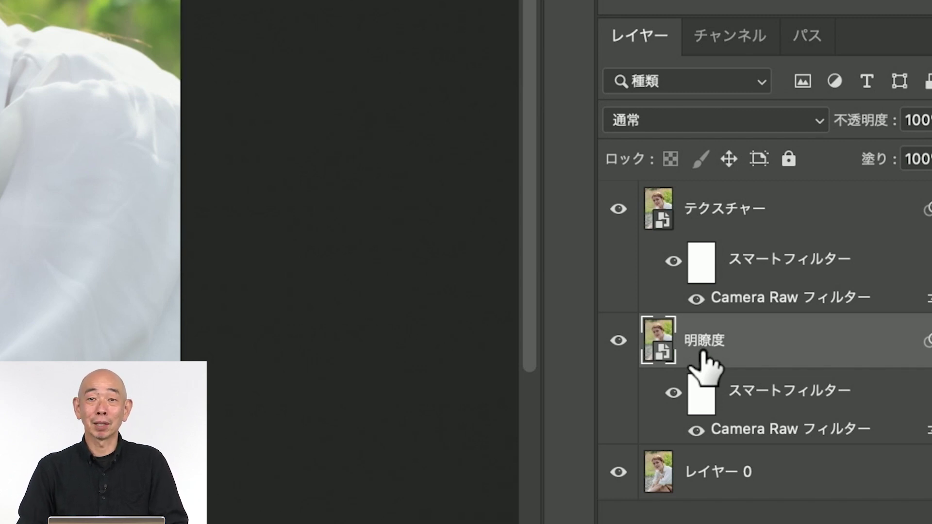
pyautogui.click(769, 217)
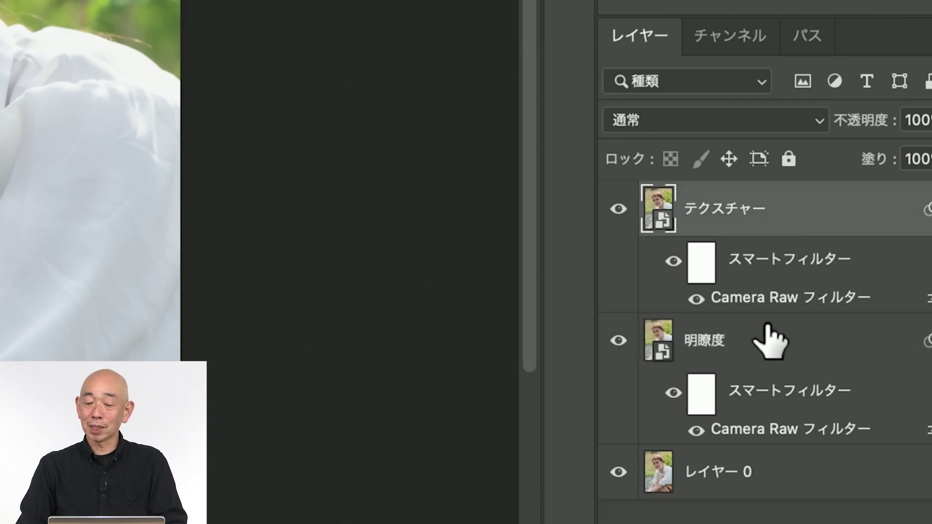
pyautogui.click(766, 347)
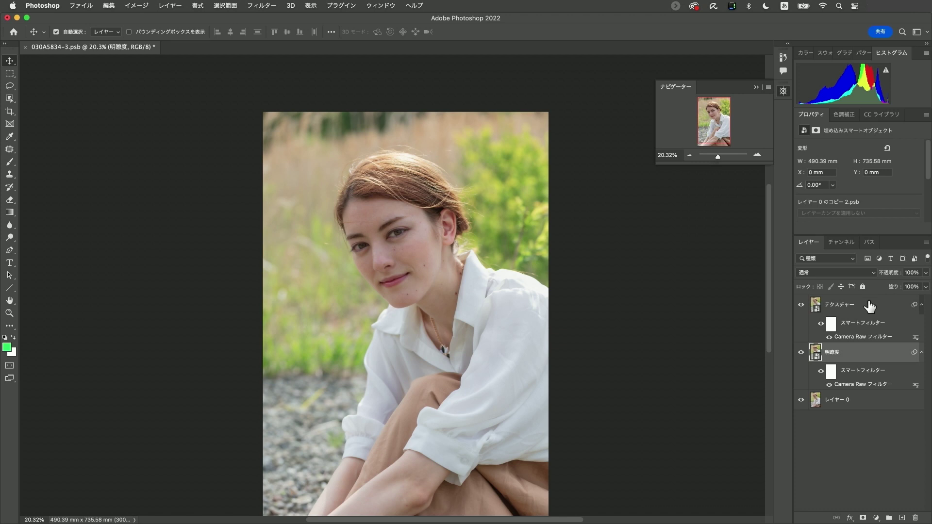
pyautogui.click(868, 303)
pyautogui.click(924, 273)
pyautogui.moveTo(922, 277)
pyautogui.mouseDown()
pyautogui.moveTo(878, 285)
pyautogui.moveTo(927, 283)
pyautogui.moveTo(903, 284)
pyautogui.mouseUp()
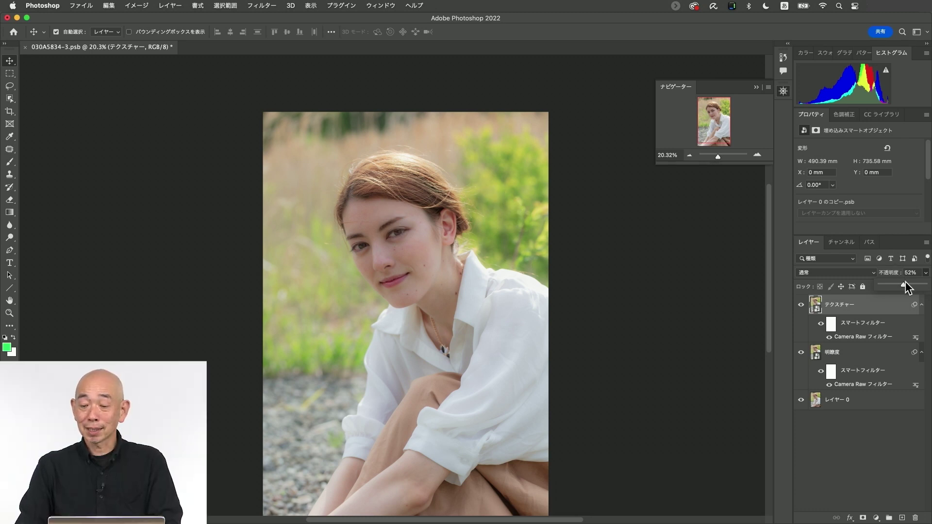
pyautogui.moveTo(904, 284); pyautogui.dragTo(928, 284)
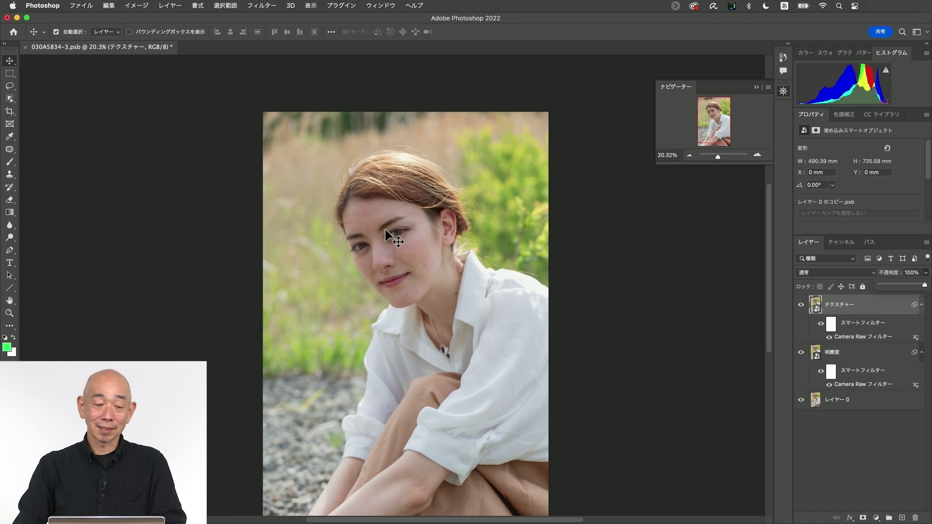
pyautogui.press('super')
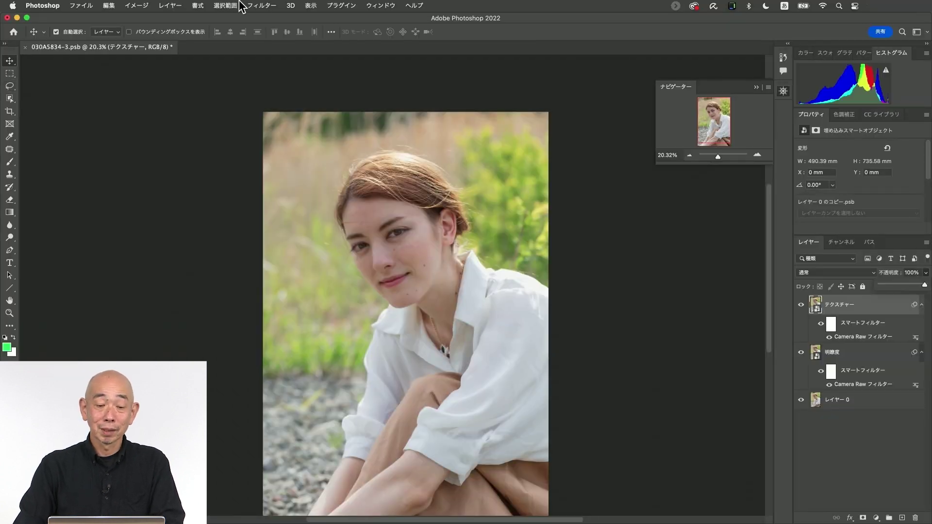
# Run Select Subject on the woman and pan around to inspect the selection outline
pyautogui.click(224, 5)
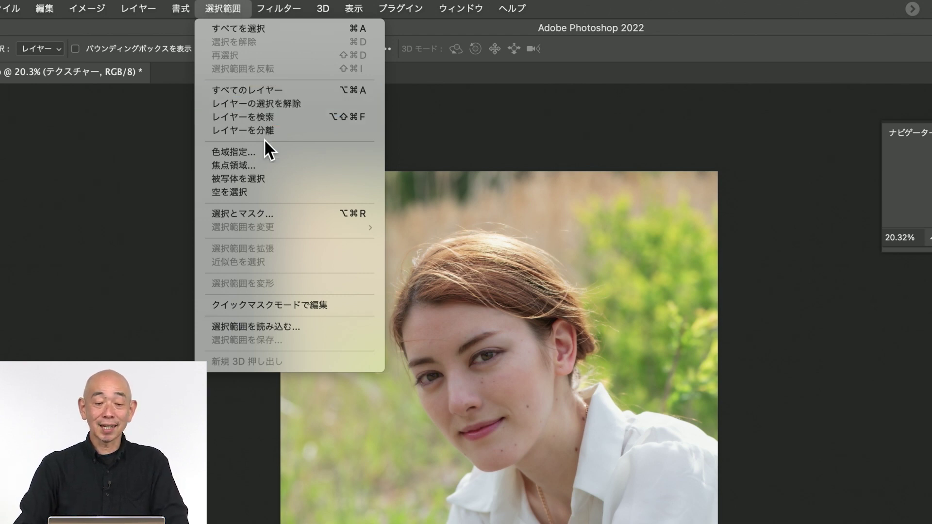
pyautogui.click(270, 178)
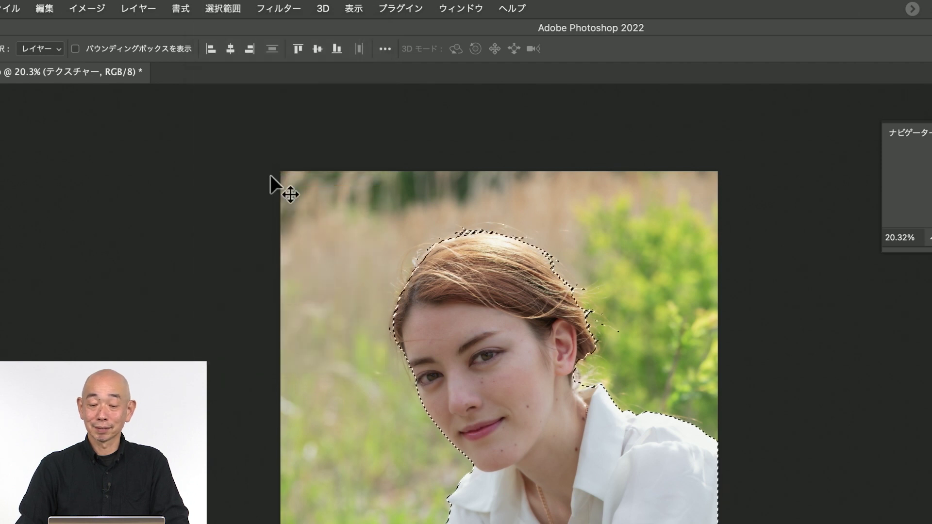
pyautogui.scroll(-3, 422, 211)
pyautogui.scroll(-3, 429, 214)
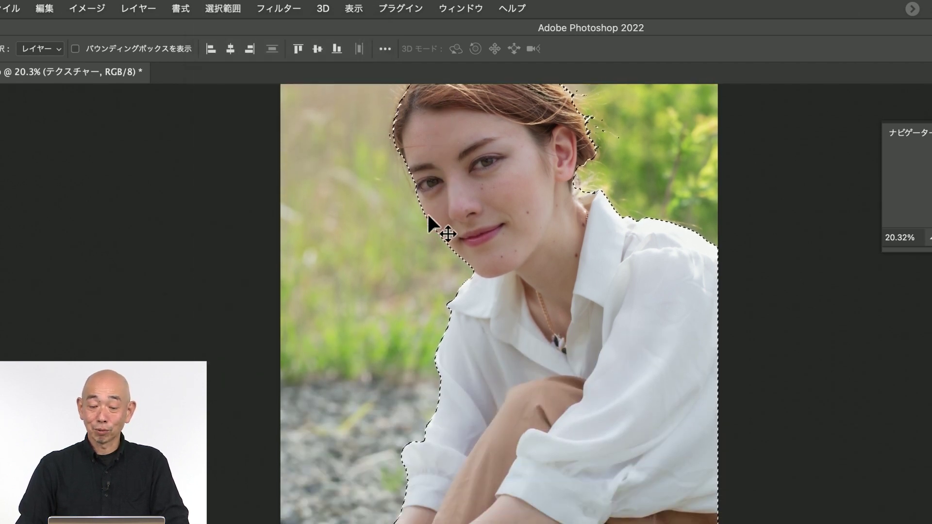
pyautogui.scroll(-3, 427, 211)
pyautogui.hscroll(1, 427, 212)
pyautogui.scroll(-3, 427, 212)
pyautogui.scroll(-2, 427, 212)
pyautogui.scroll(10, 427, 211)
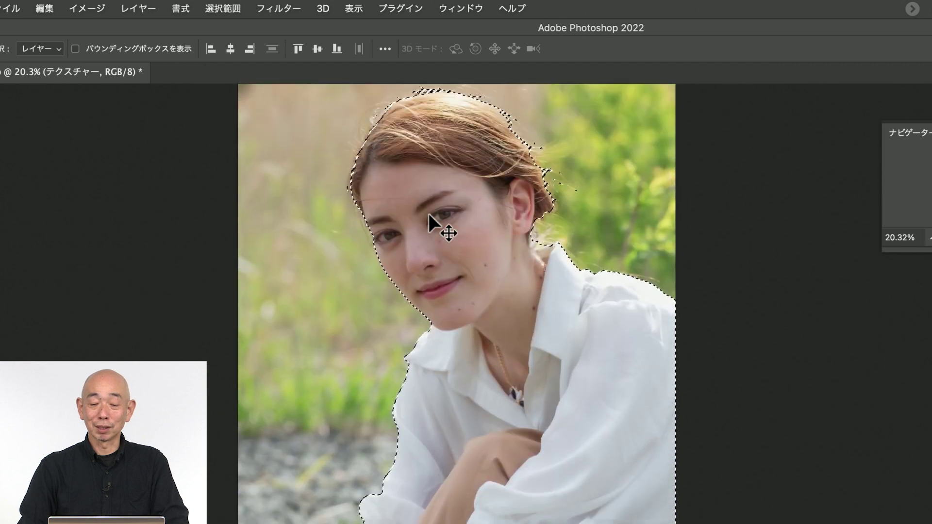
pyautogui.scroll(1, 427, 212)
pyautogui.scroll(-2, 429, 213)
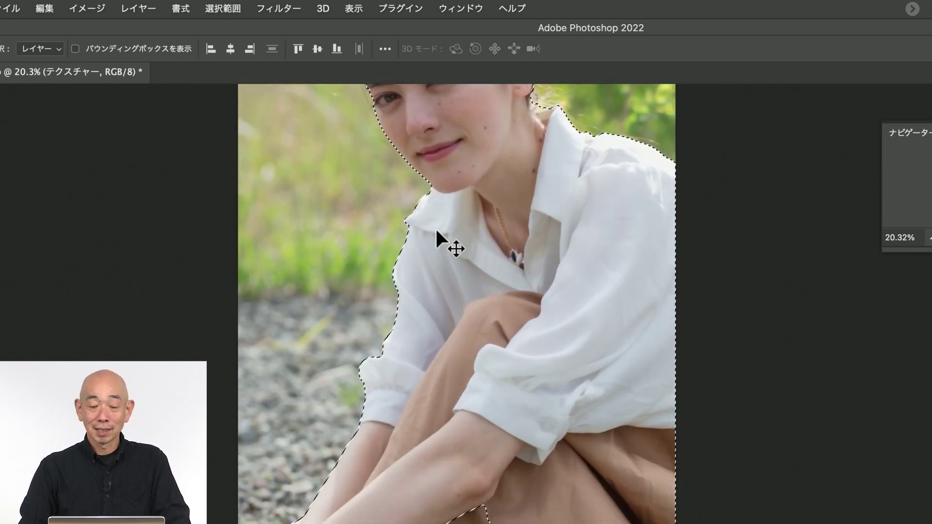
pyautogui.scroll(5, 436, 227)
pyautogui.hscroll(2, 437, 227)
pyautogui.hscroll(1, 436, 228)
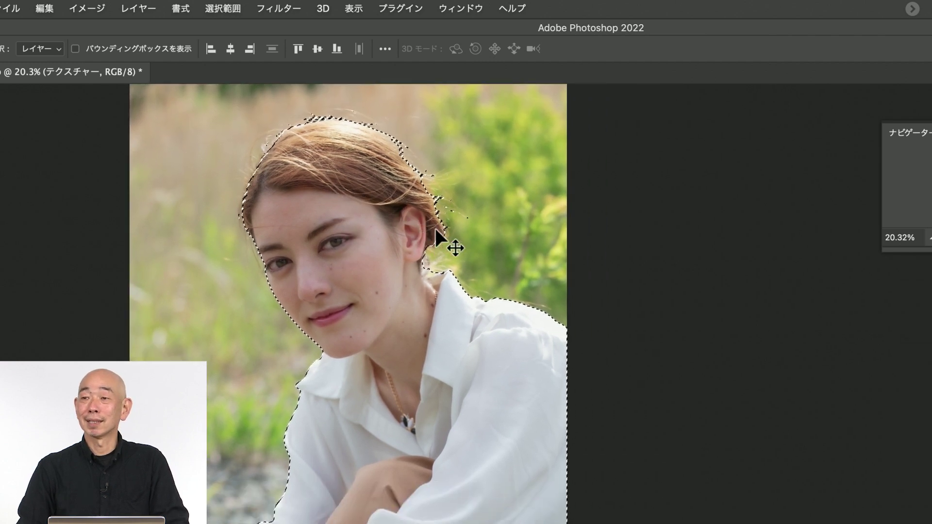
pyautogui.scroll(-2, 445, 223)
pyautogui.scroll(-1, 448, 228)
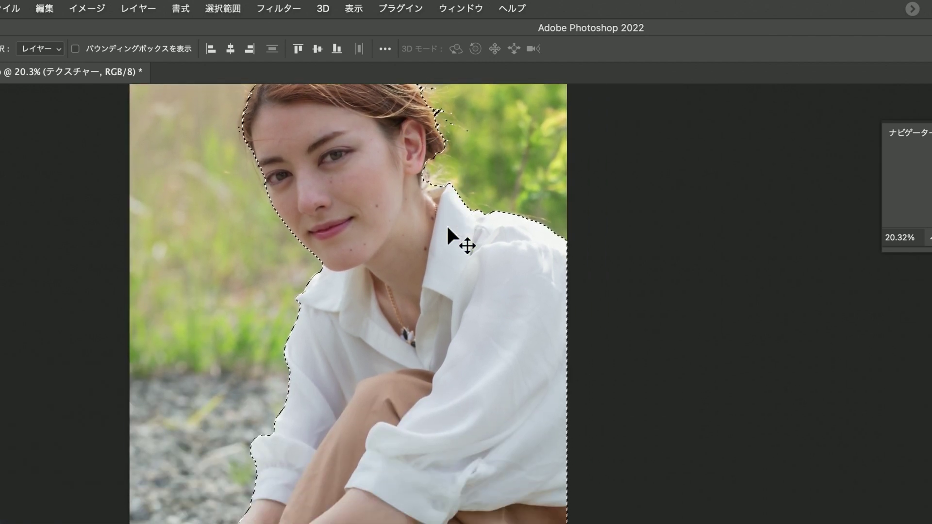
pyautogui.scroll(-1, 447, 228)
pyautogui.scroll(-2, 447, 228)
pyautogui.hscroll(1, 447, 228)
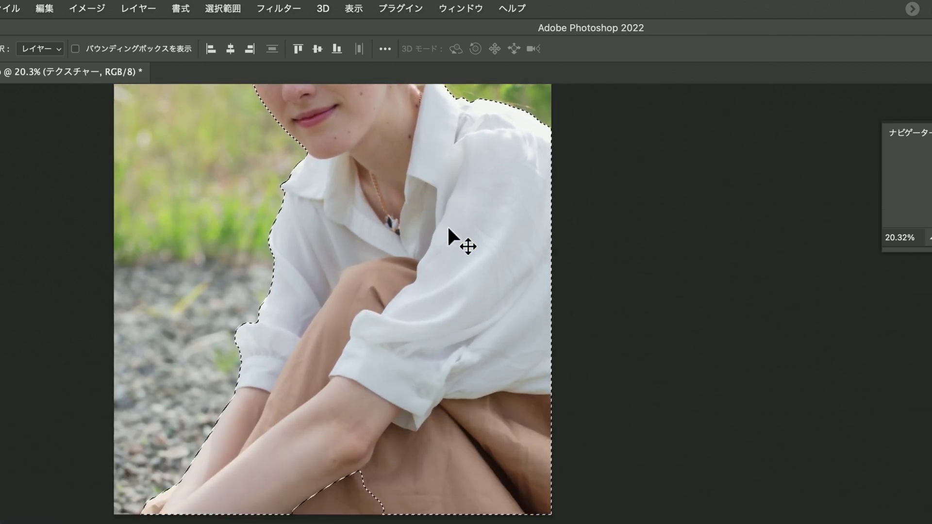
pyautogui.scroll(1, 447, 228)
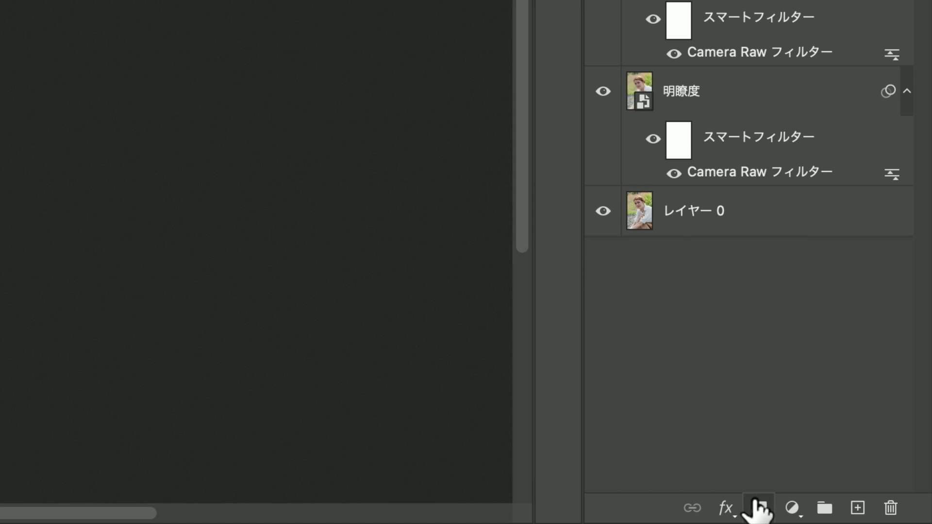
# Add a subject mask to テクスチャー and hide 明瞭度 and レイヤー 0 to reveal transparency
pyautogui.click(757, 509)
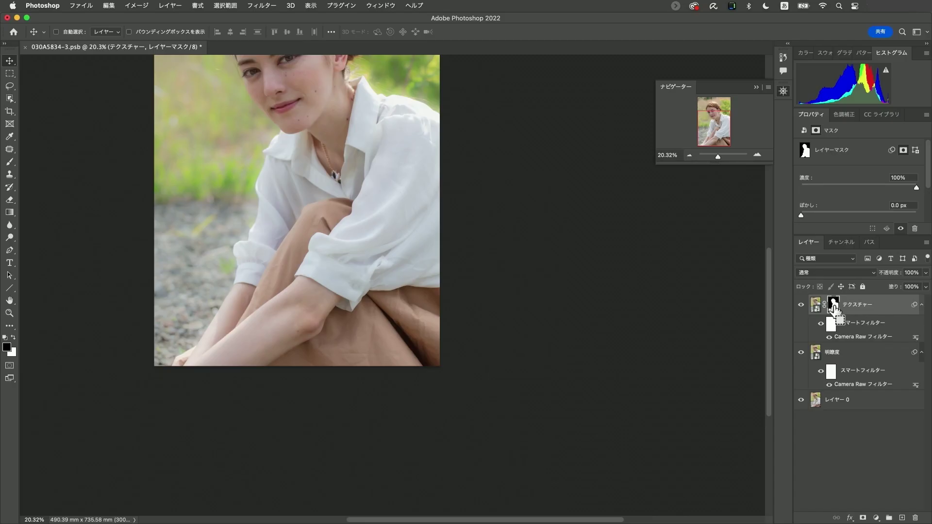
pyautogui.moveTo(833, 305); pyautogui.dragTo(637, 282)
pyautogui.click(801, 352)
pyautogui.click(800, 400)
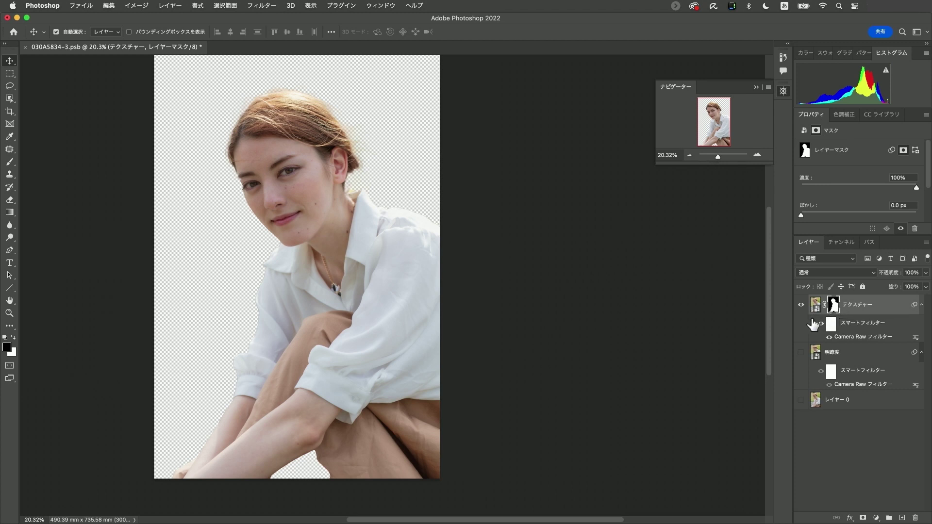
pyautogui.click(801, 305)
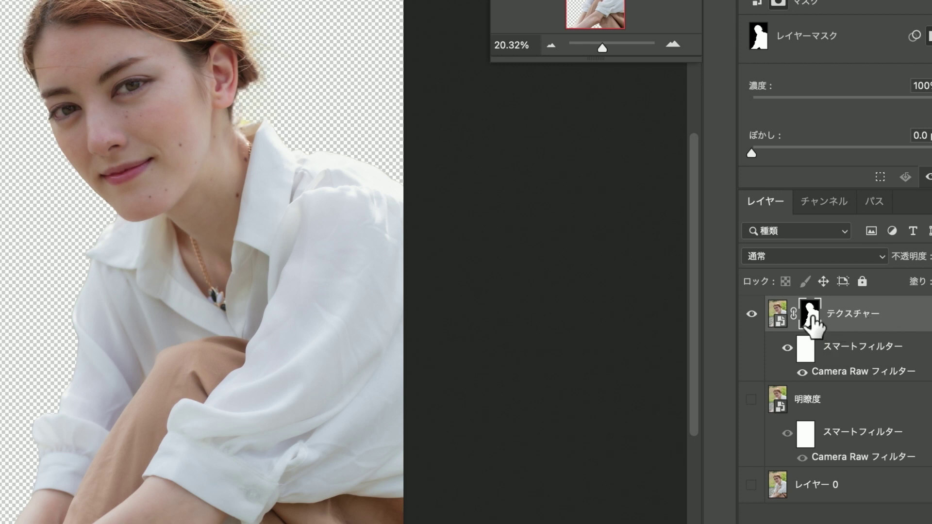
# View the black-and-white mask on the canvas, then return to the photo view
pyautogui.keyDown('alt'); pyautogui.click(809, 320); pyautogui.keyUp('alt')
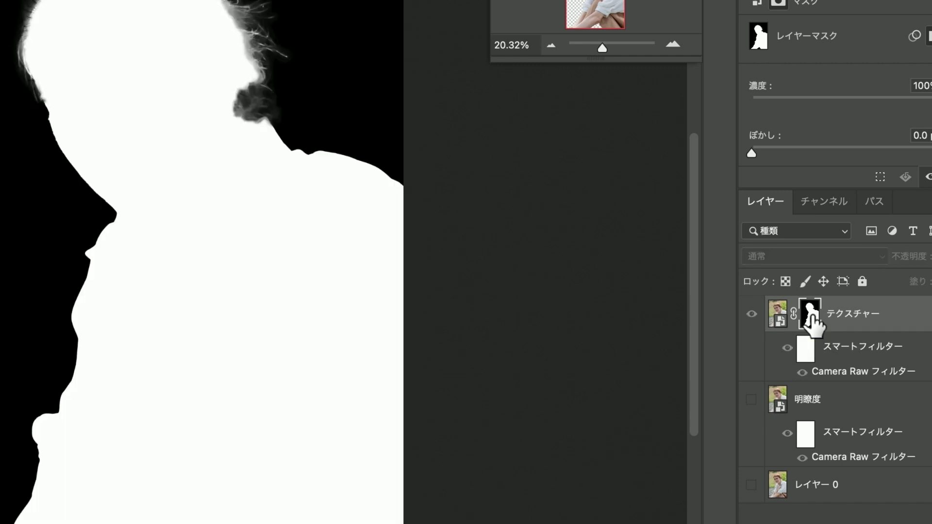
pyautogui.keyDown('alt'); pyautogui.scroll(-2, 519, 286); pyautogui.keyUp('alt')
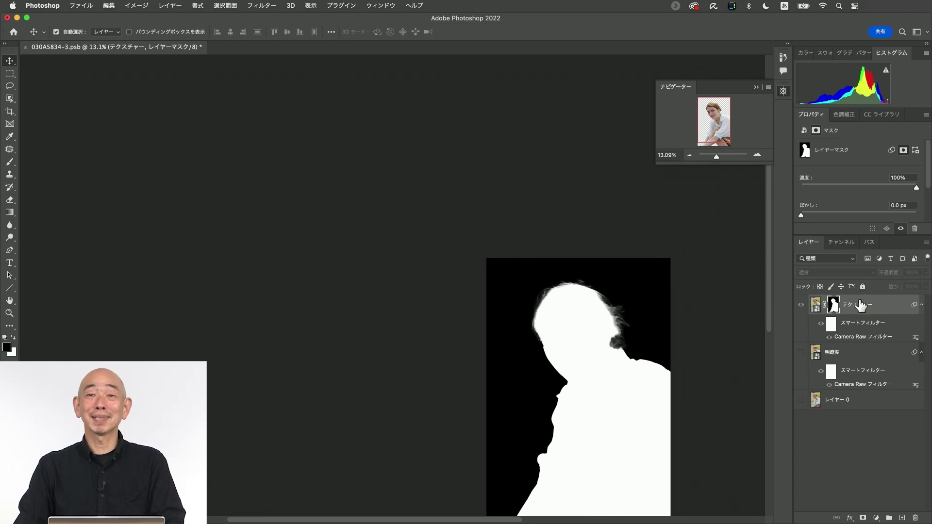
pyautogui.press('ctrl')
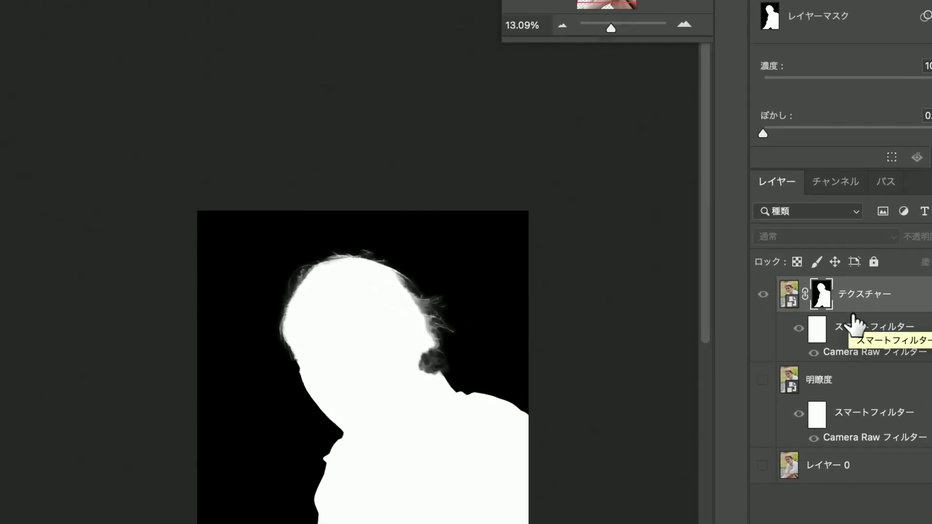
pyautogui.click(791, 295)
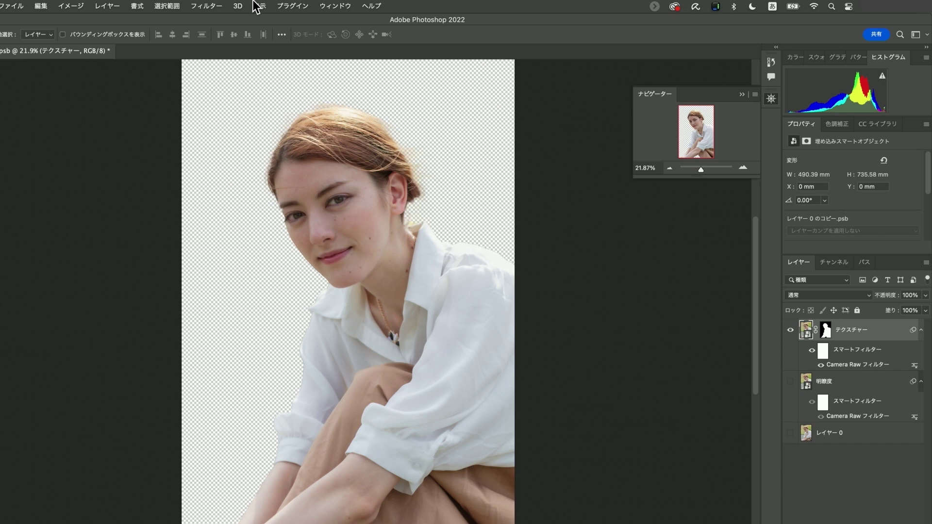
# In Select and Mask, set Radius 2 px, Smooth 21 and Feather 3.0 px on the テクスチャー mask
pyautogui.click(174, 6)
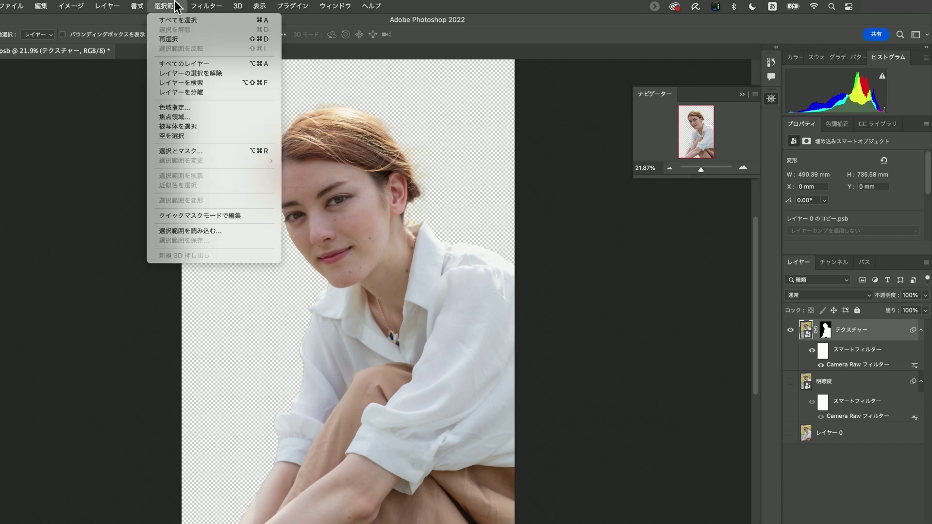
pyautogui.click(197, 153)
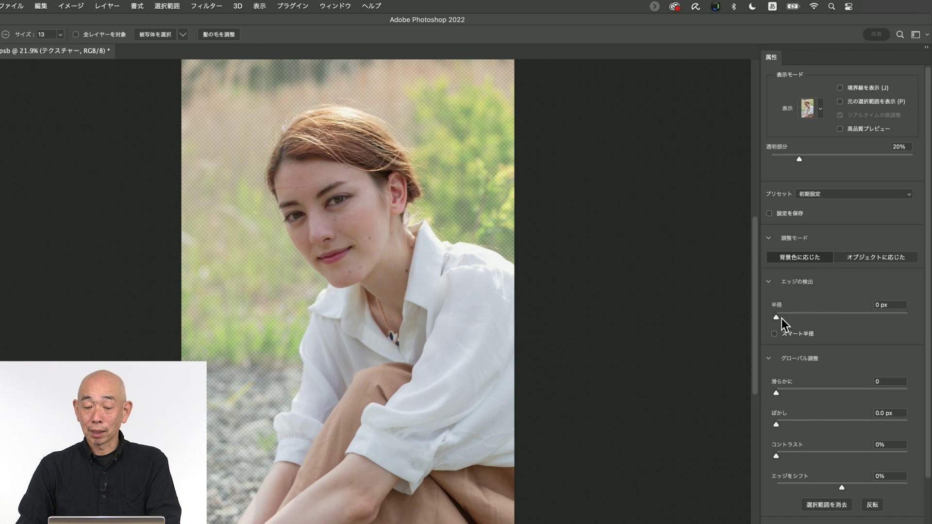
pyautogui.moveTo(779, 317); pyautogui.dragTo(789, 318)
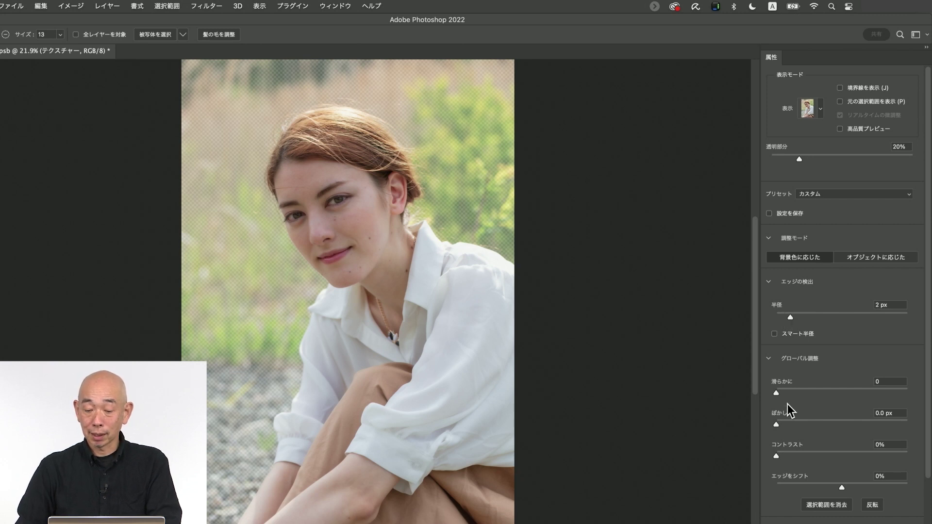
pyautogui.moveTo(775, 392); pyautogui.dragTo(810, 392)
pyautogui.moveTo(776, 424); pyautogui.dragTo(793, 424)
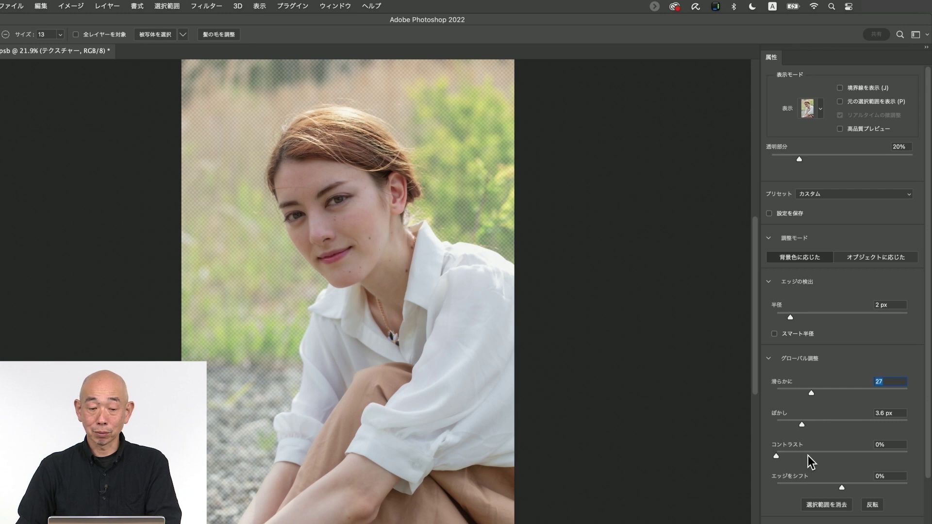
pyautogui.press('Tab')
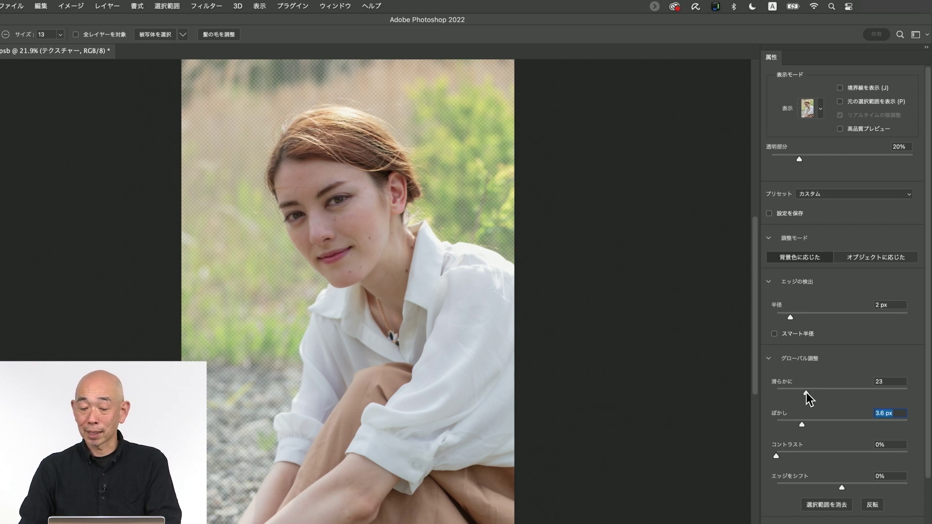
pyautogui.moveTo(799, 424); pyautogui.dragTo(797, 424)
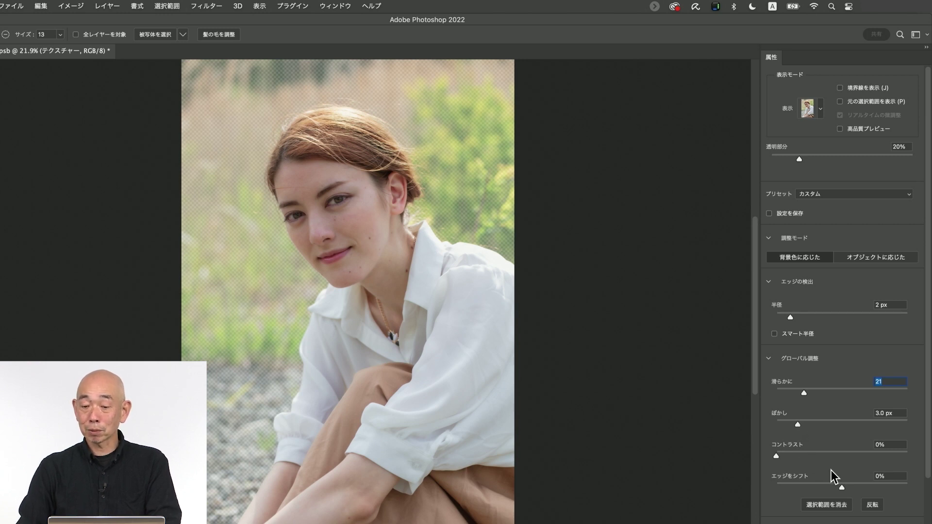
pyautogui.scroll(-2, 832, 479)
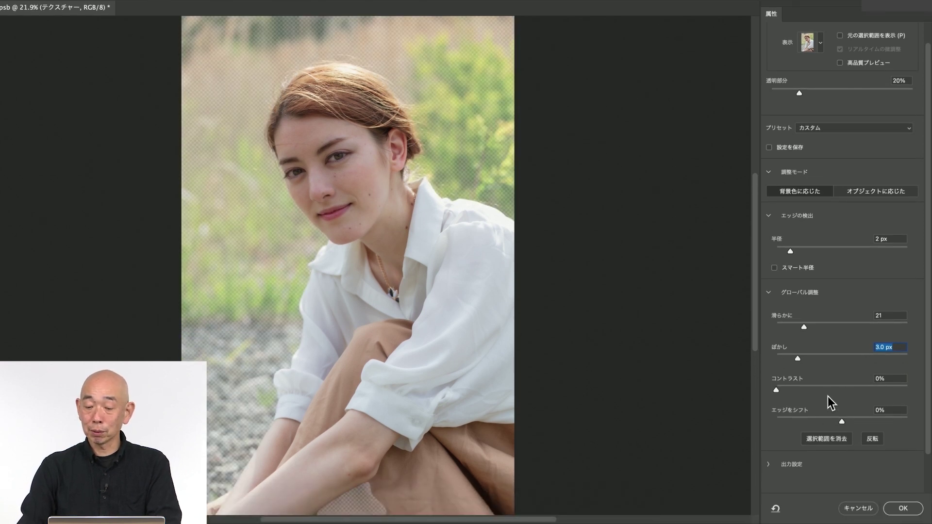
# Apply the refined mask, then move テクスチャー and 明瞭度 into a new group, グループ 1
pyautogui.click(902, 508)
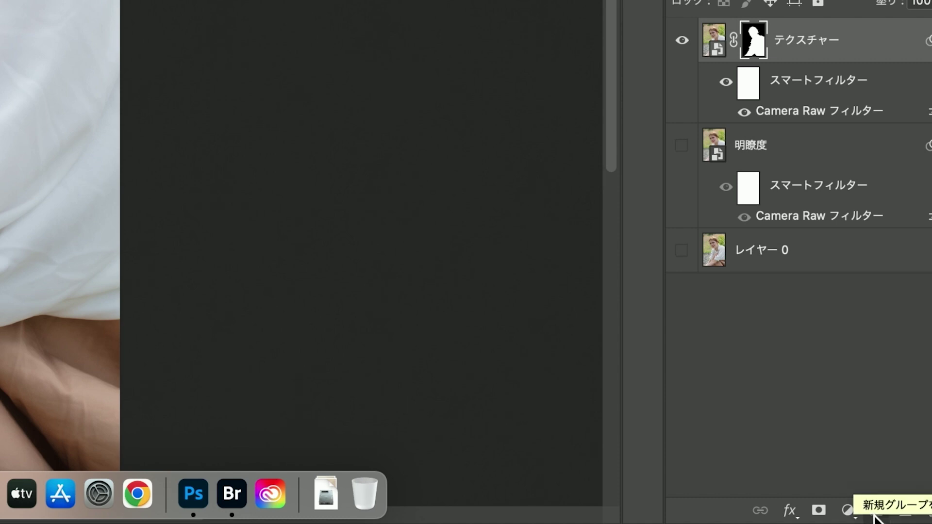
pyautogui.click(876, 510)
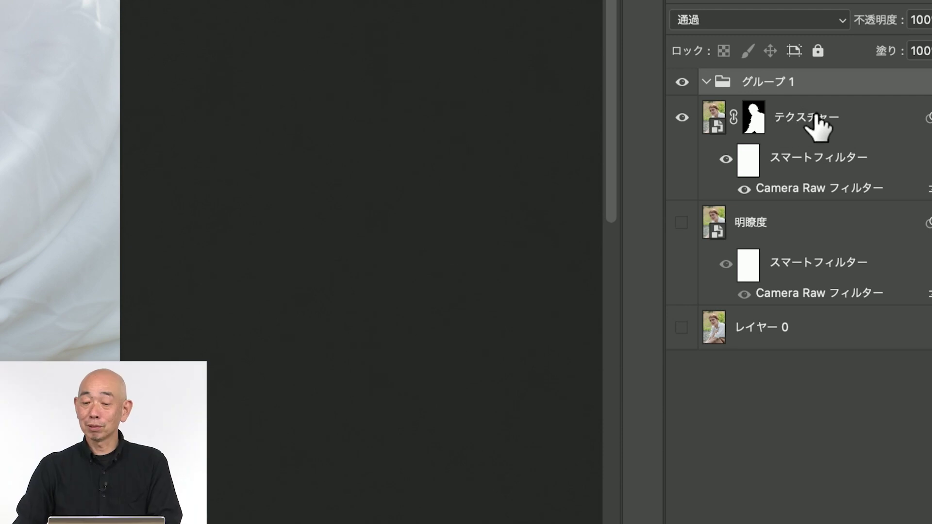
pyautogui.click(712, 119)
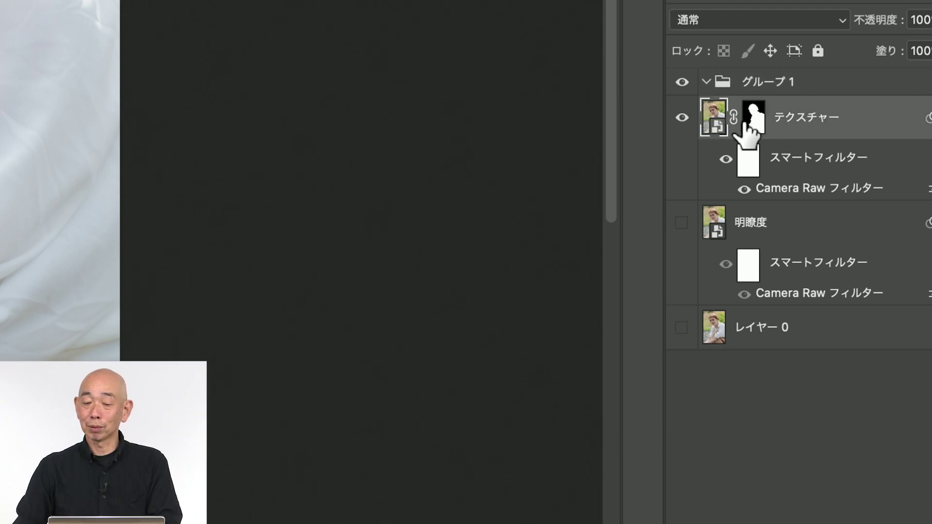
pyautogui.keyDown('shift'); pyautogui.click(782, 224); pyautogui.keyUp('shift')
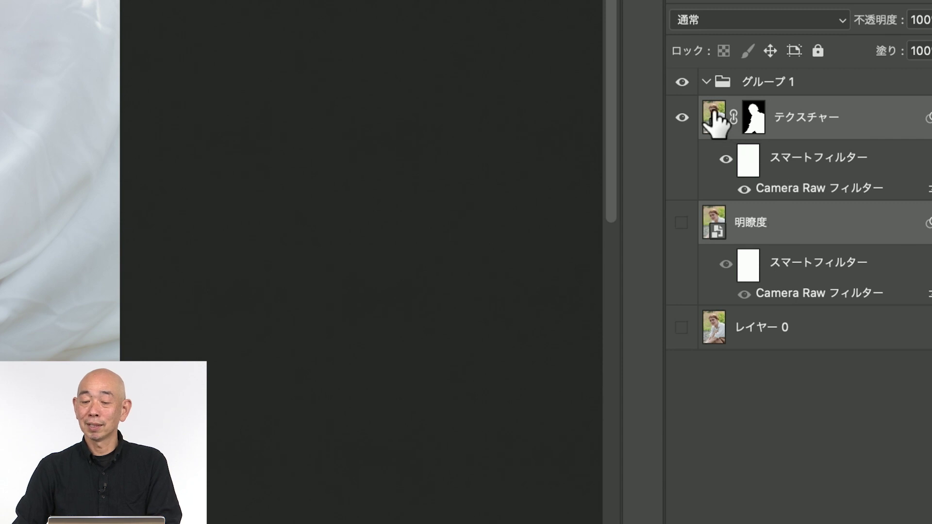
pyautogui.moveTo(716, 119); pyautogui.dragTo(764, 92)
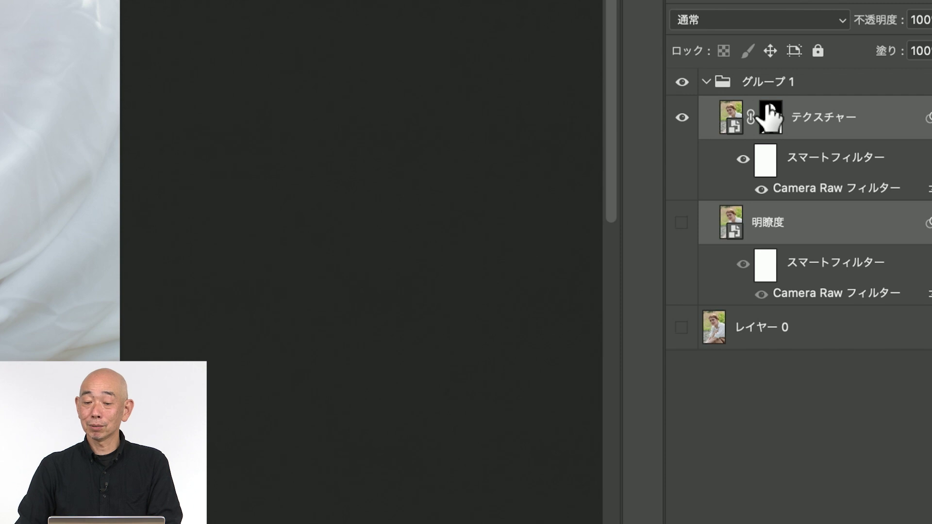
pyautogui.click(706, 82)
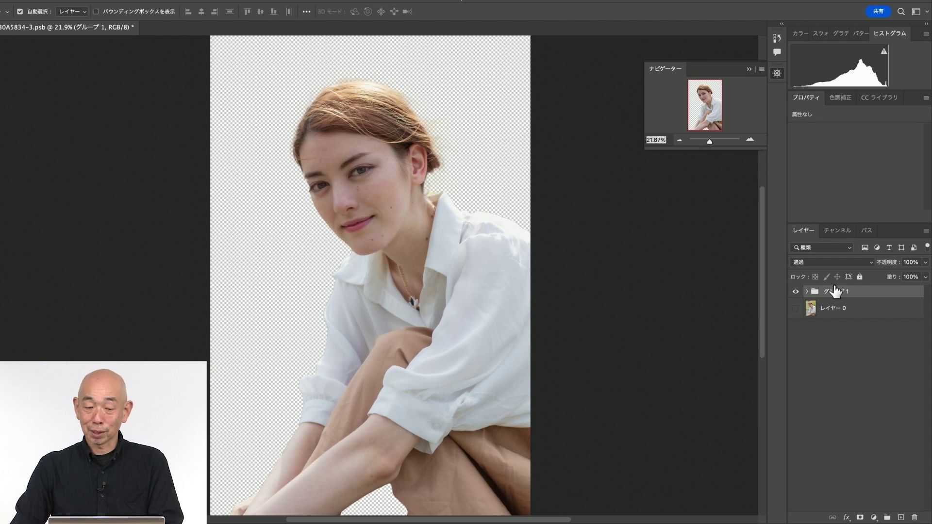
# Test グループ 1's opacity, leave it at 100%, expand it and show 明瞭度 again
pyautogui.click(924, 264)
pyautogui.moveTo(922, 278)
pyautogui.mouseDown()
pyautogui.moveTo(901, 276)
pyautogui.moveTo(926, 274)
pyautogui.mouseUp()
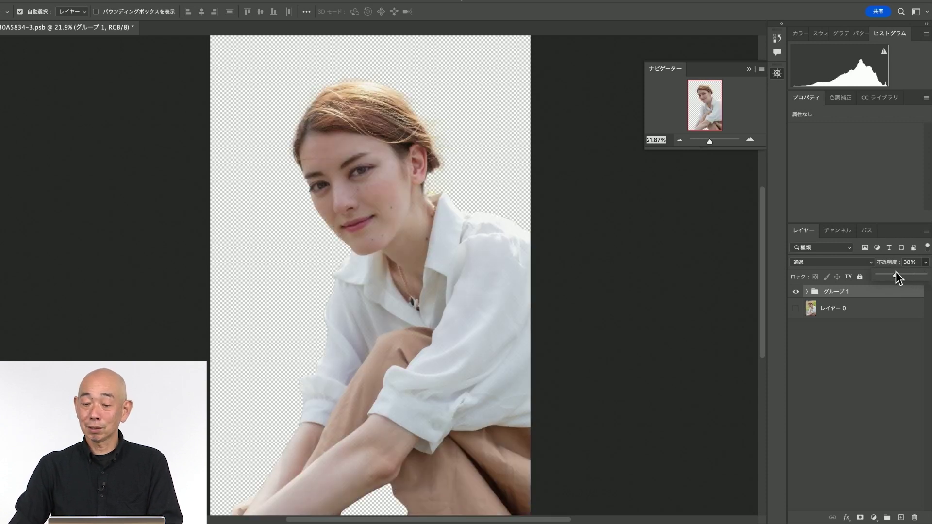
pyautogui.moveTo(888, 273); pyautogui.dragTo(926, 275)
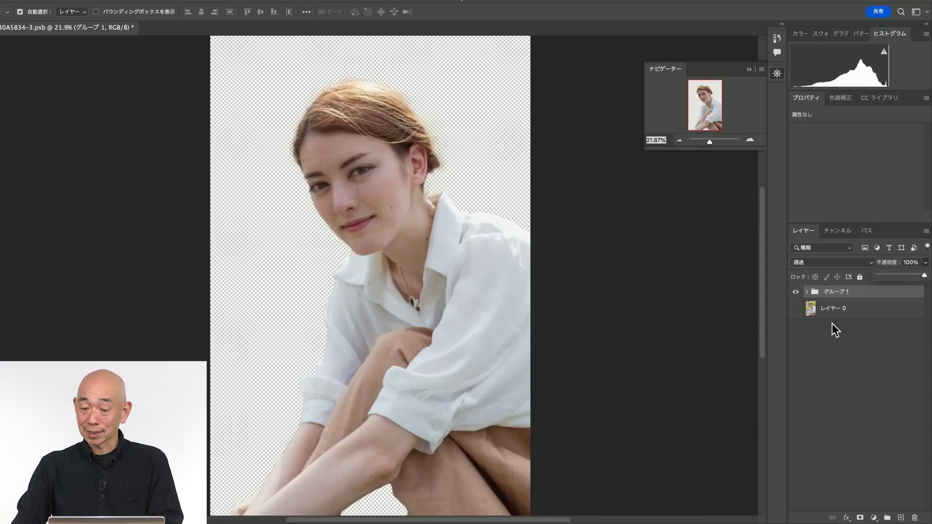
pyautogui.click(806, 291)
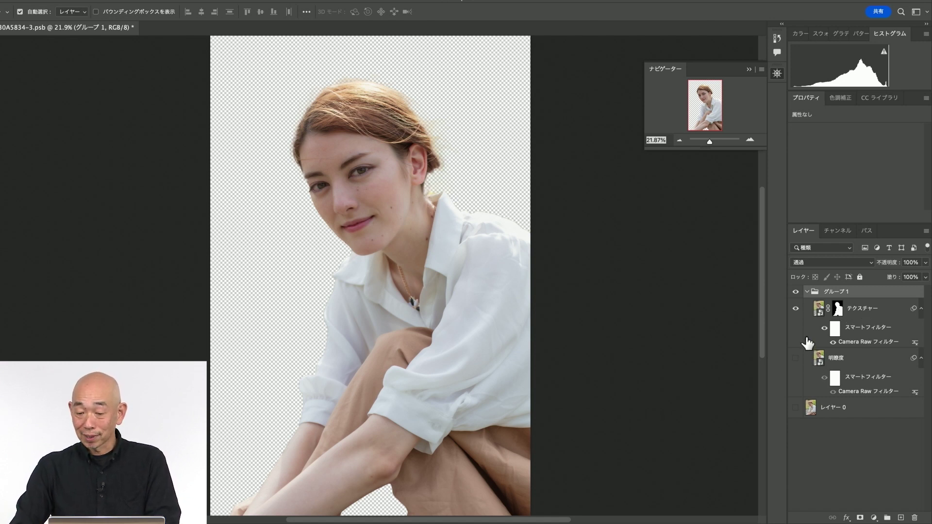
pyautogui.click(796, 359)
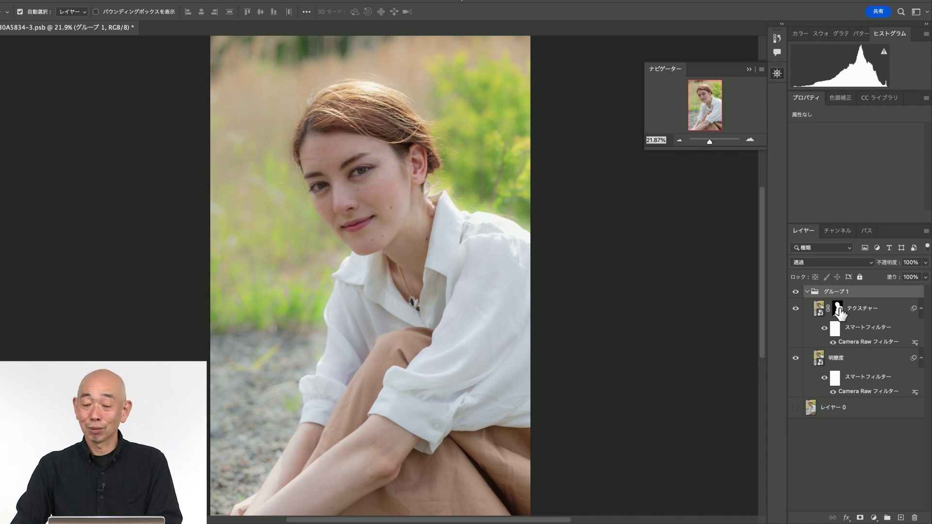
# Select the テクスチャー layer's mask thumbnail
pyautogui.click(837, 311)
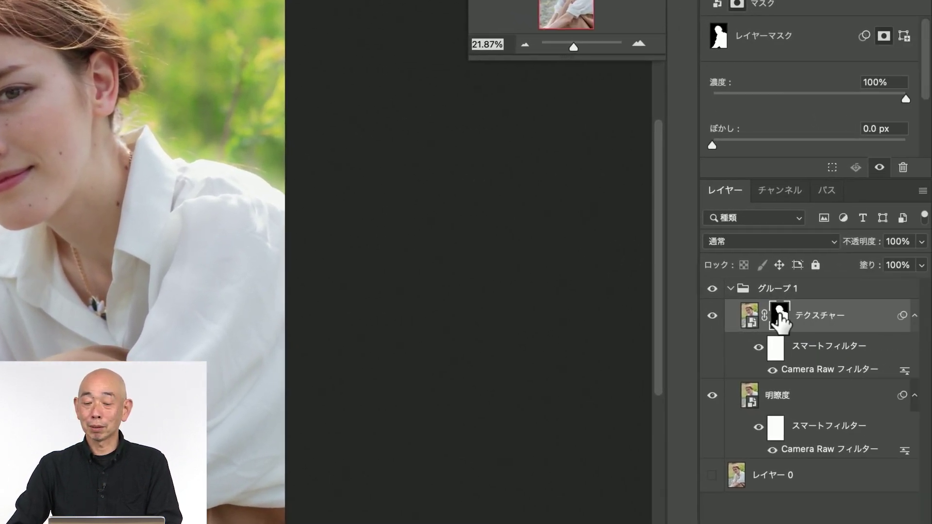
# Drag the subject mask from テクスチャー onto the グループ 1 row
pyautogui.moveTo(780, 320); pyautogui.dragTo(771, 287)
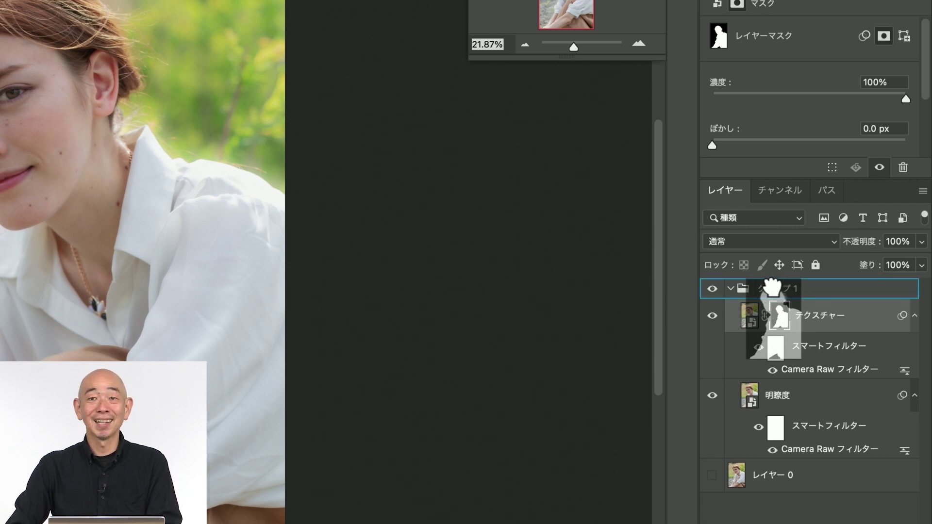
pyautogui.moveTo(771, 288); pyautogui.dragTo(775, 297)
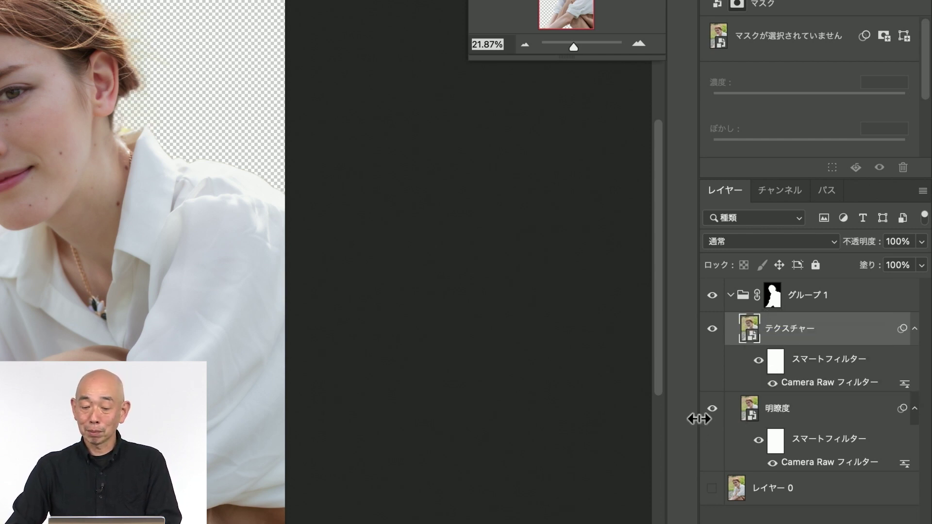
pyautogui.scroll(3, 227, 182)
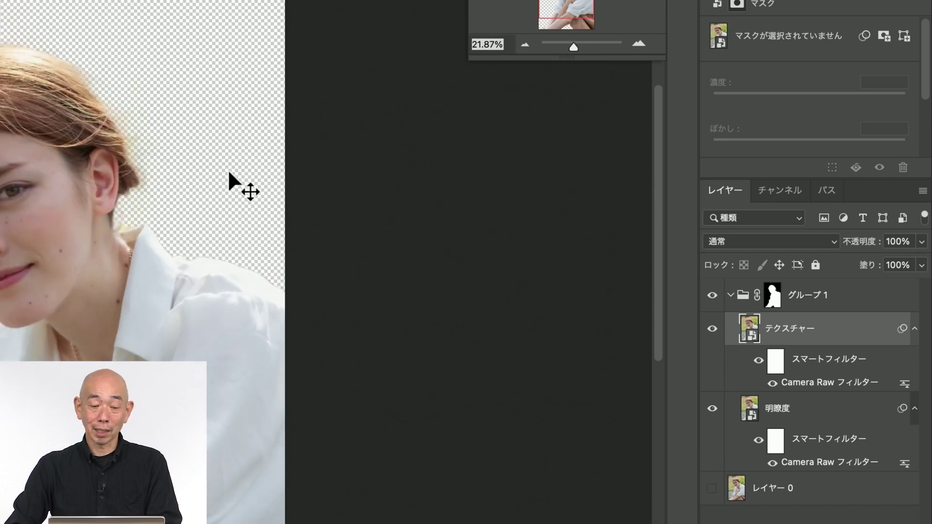
pyautogui.scroll(2, 229, 182)
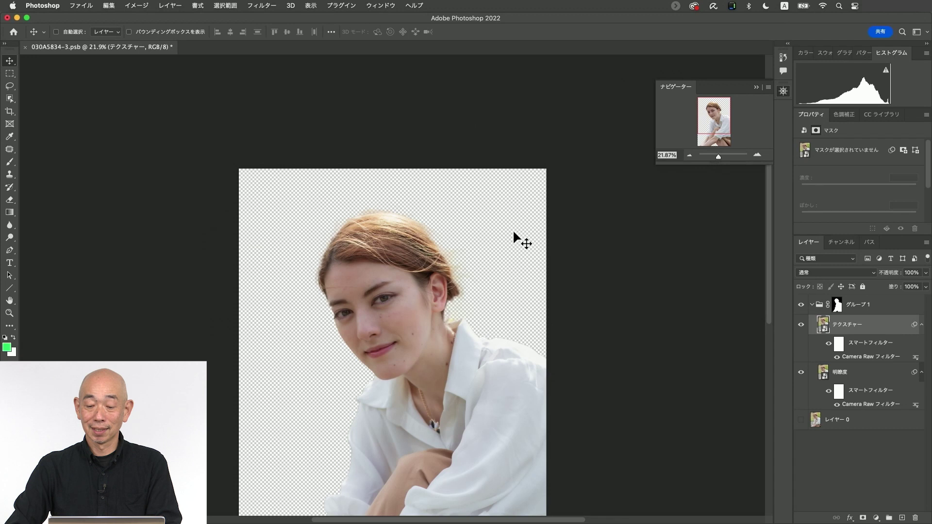
# Collapse グループ 1 and make the original レイヤー 0 visible beneath it, keeping both shown
pyautogui.scroll(2, 518, 241)
pyautogui.scroll(-4, 535, 246)
pyautogui.scroll(-4, 534, 246)
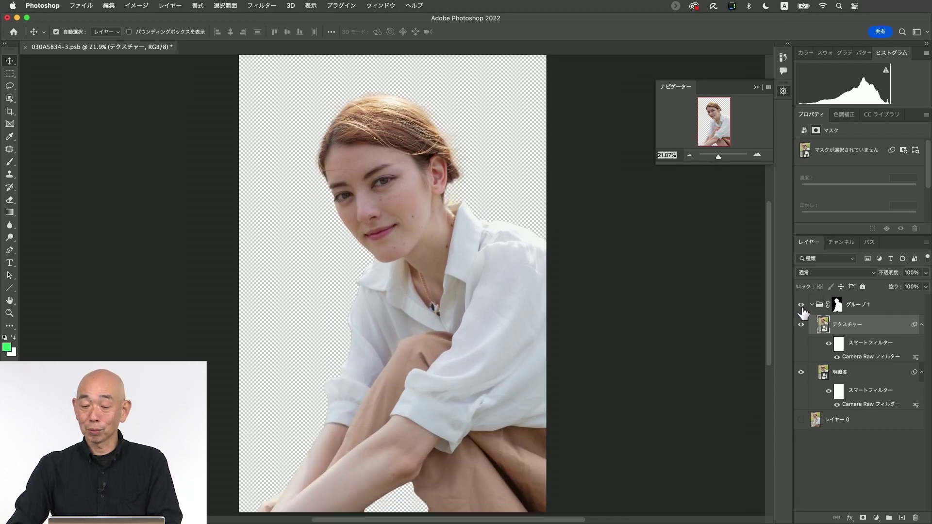
pyautogui.click(810, 305)
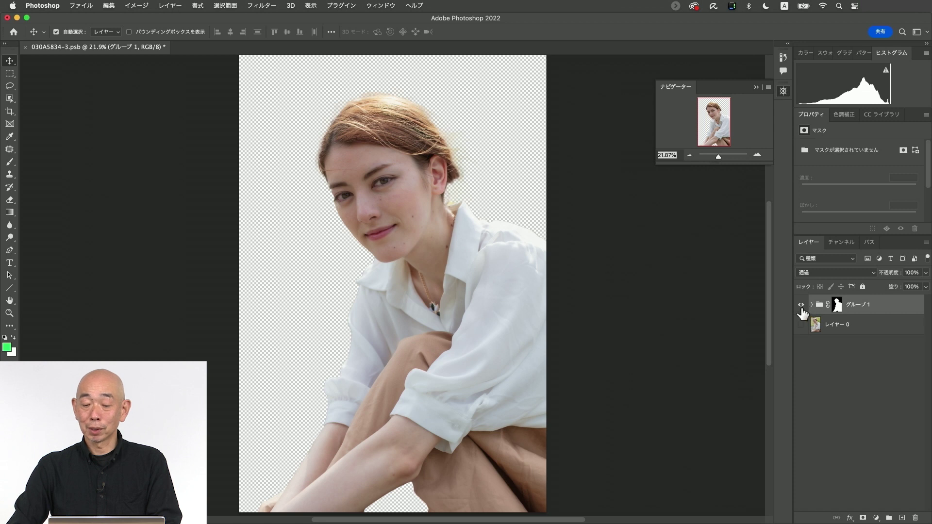
pyautogui.click(801, 306)
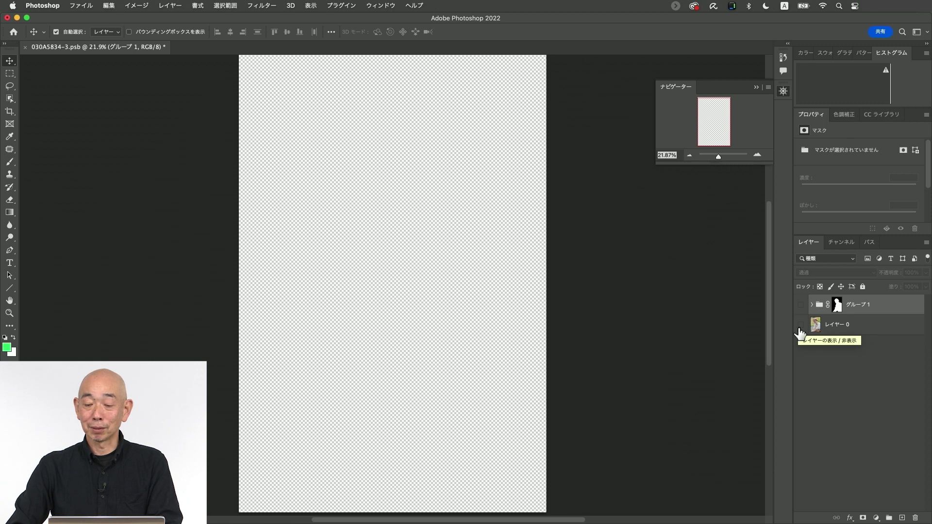
pyautogui.click(800, 326)
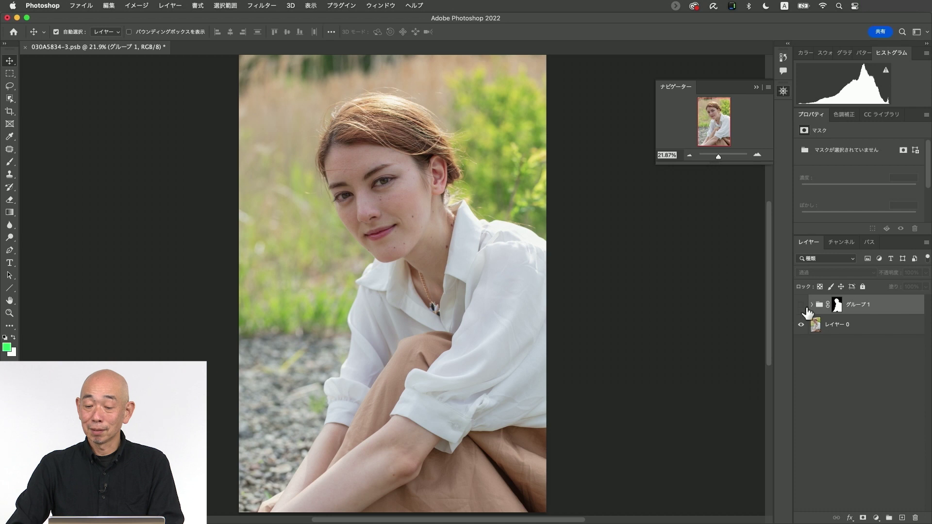
pyautogui.click(801, 305)
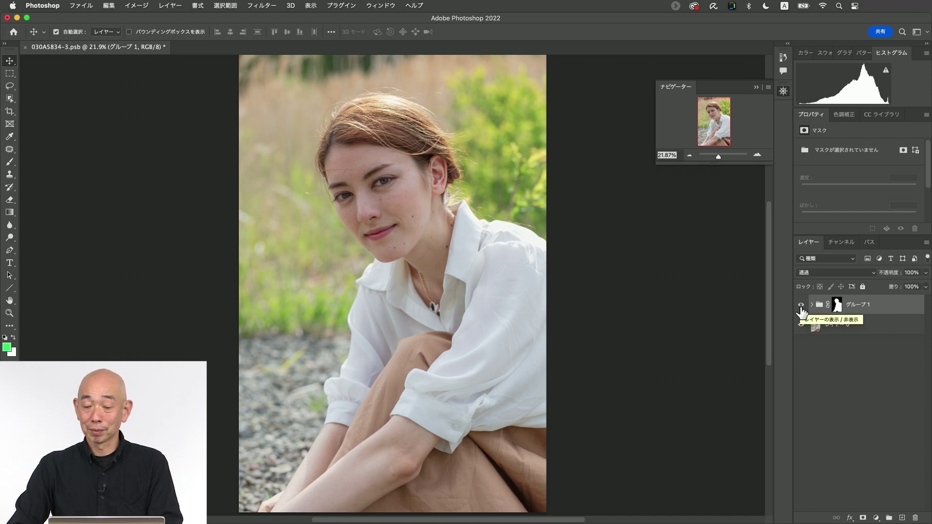
# Zoom in on her face and toggle グループ 1 to compare against the original
pyautogui.press('z')
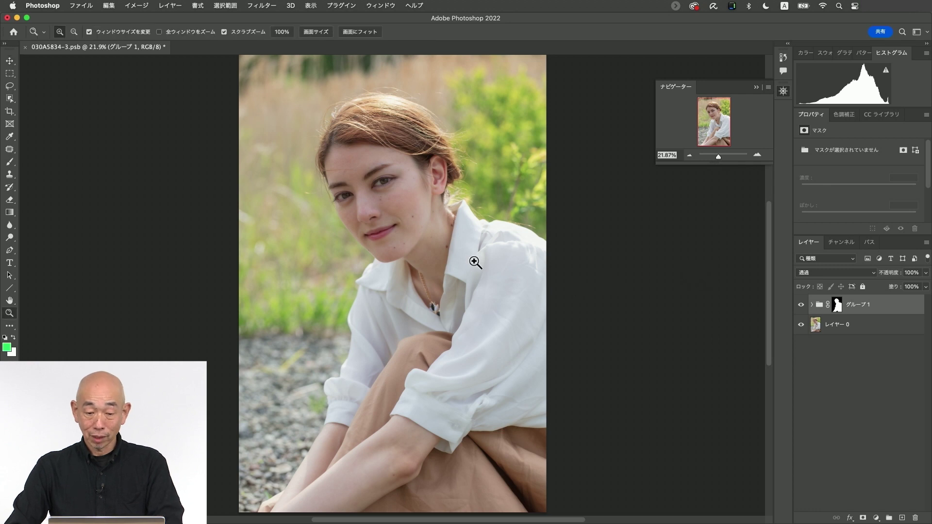
pyautogui.click(419, 218)
pyautogui.click(420, 217)
pyautogui.scroll(2, 421, 218)
pyautogui.scroll(2, 422, 219)
pyautogui.scroll(3, 422, 219)
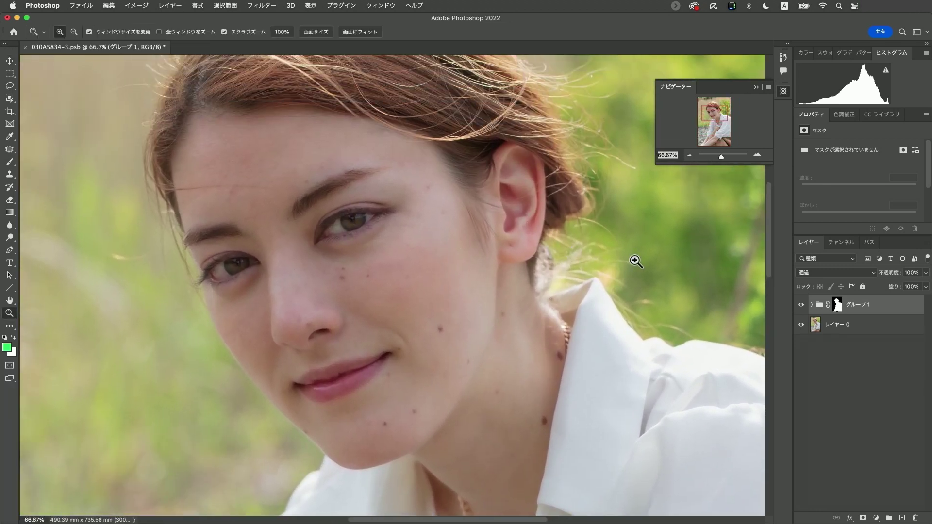
pyautogui.click(801, 305)
pyautogui.click(801, 304)
pyautogui.click(801, 304)
pyautogui.click(800, 305)
# Inspect グループ 1's mask on its own, pan around, then expand the group
pyautogui.keyDown('alt'); pyautogui.click(837, 306); pyautogui.keyUp('alt')
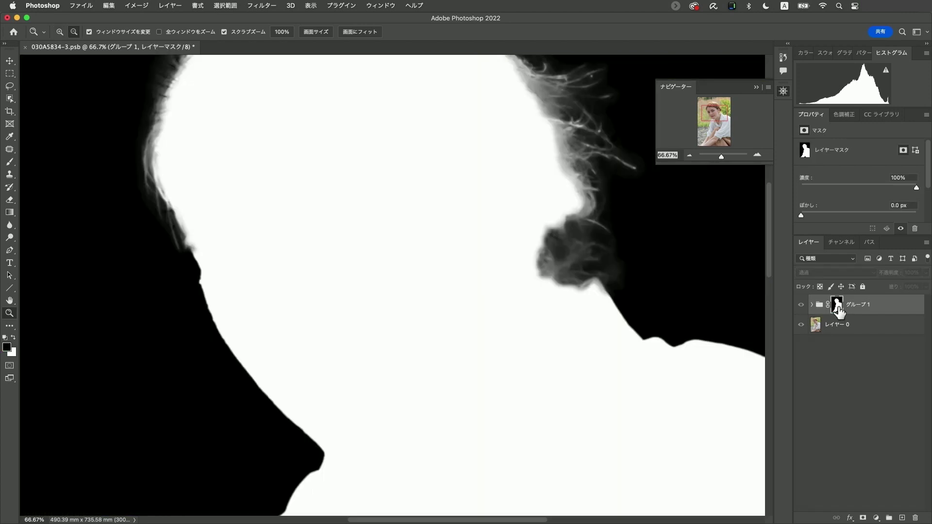
pyautogui.keyDown('alt'); pyautogui.click(837, 307); pyautogui.keyUp('alt')
pyautogui.click(618, 329)
pyautogui.scroll(-2, 618, 330)
pyautogui.hscroll(2, 705, 242)
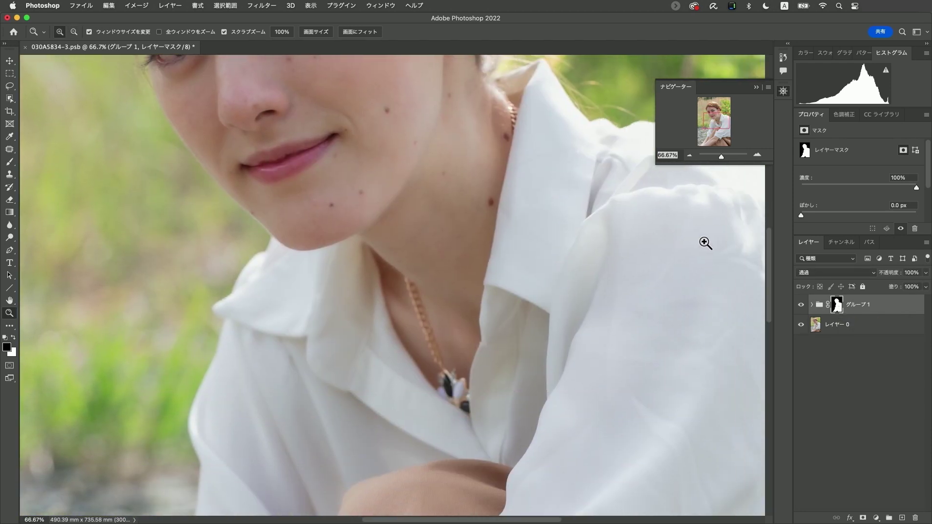
pyautogui.scroll(3, 705, 242)
pyautogui.scroll(1, 705, 242)
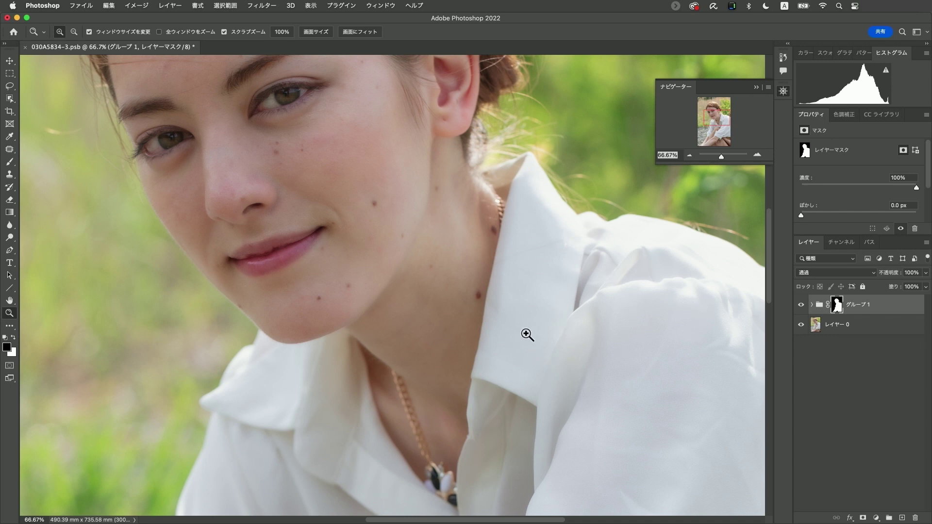
pyautogui.scroll(5, 530, 330)
pyautogui.scroll(1, 551, 333)
pyautogui.scroll(1, 551, 333)
pyautogui.scroll(3, 553, 335)
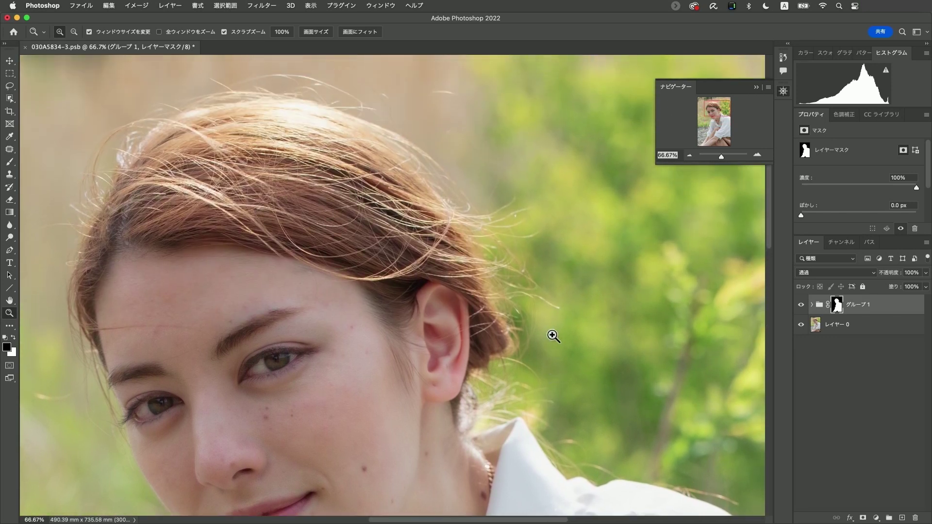
pyautogui.scroll(2, 553, 339)
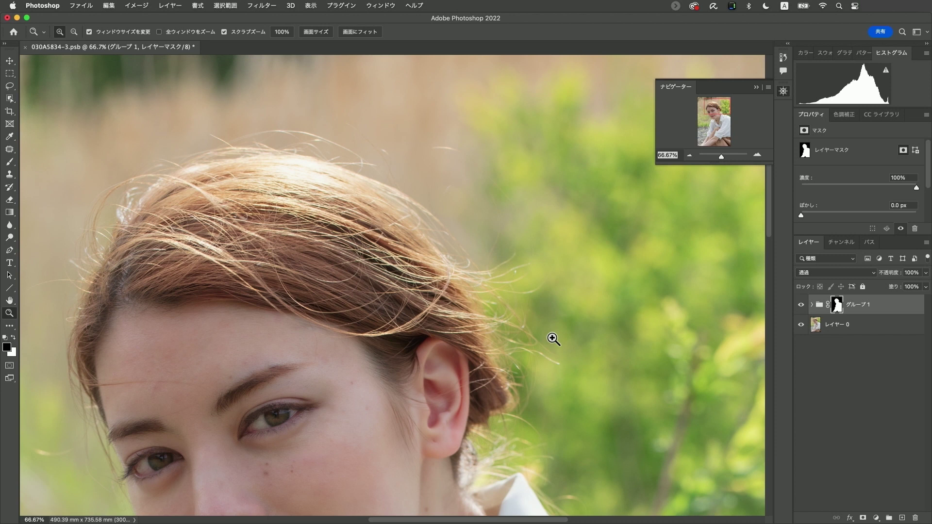
pyautogui.scroll(-6, 554, 339)
pyautogui.scroll(-2, 552, 337)
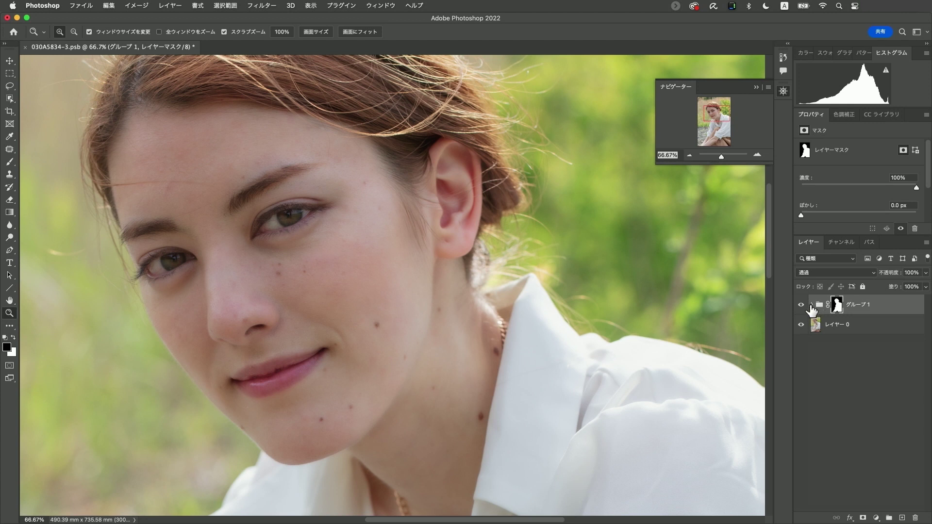
pyautogui.click(812, 308)
pyautogui.click(810, 304)
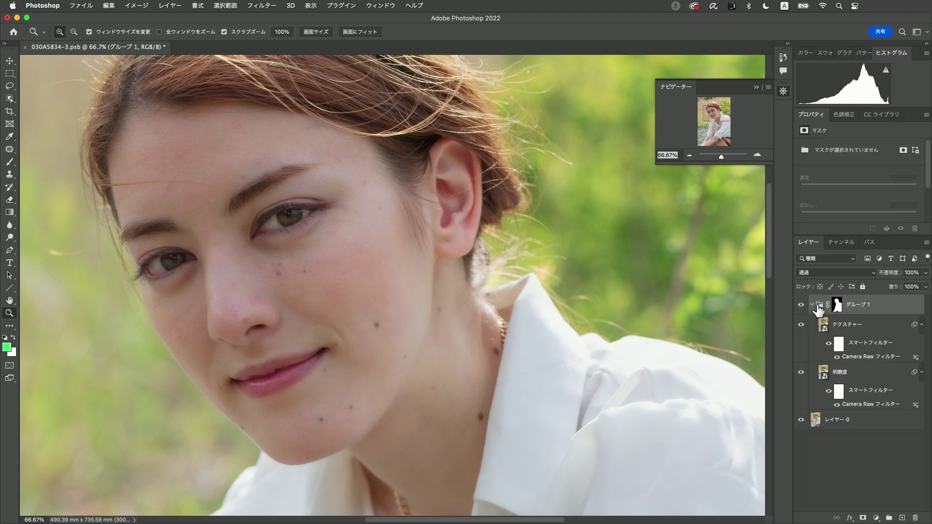
# Lower the テクスチャー Camera Raw filter's Texture to -77
pyautogui.hotkey('alt', '[')
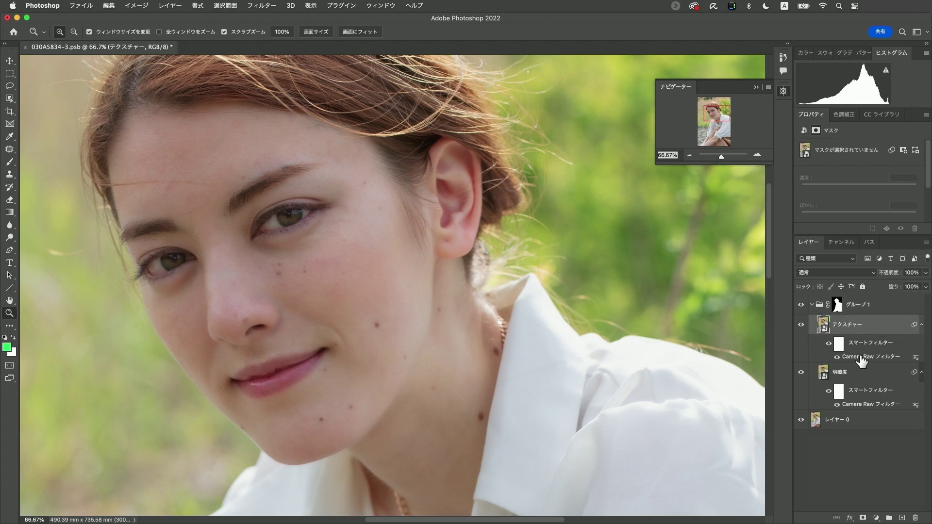
pyautogui.doubleClick(860, 357)
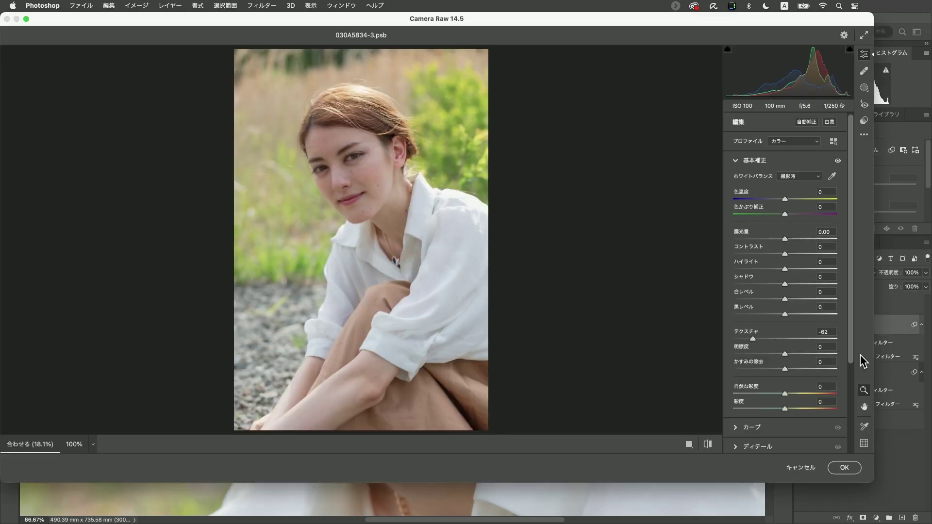
pyautogui.moveTo(752, 339); pyautogui.dragTo(745, 339)
pyautogui.click(842, 461)
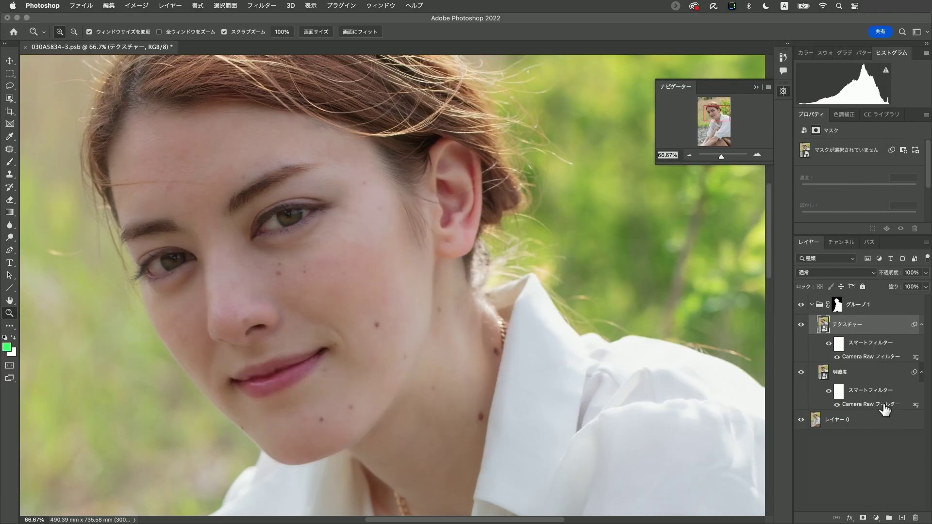
# Set the 明瞭度 Camera Raw filter's Clarity to -100 and apply it
pyautogui.doubleClick(885, 410)
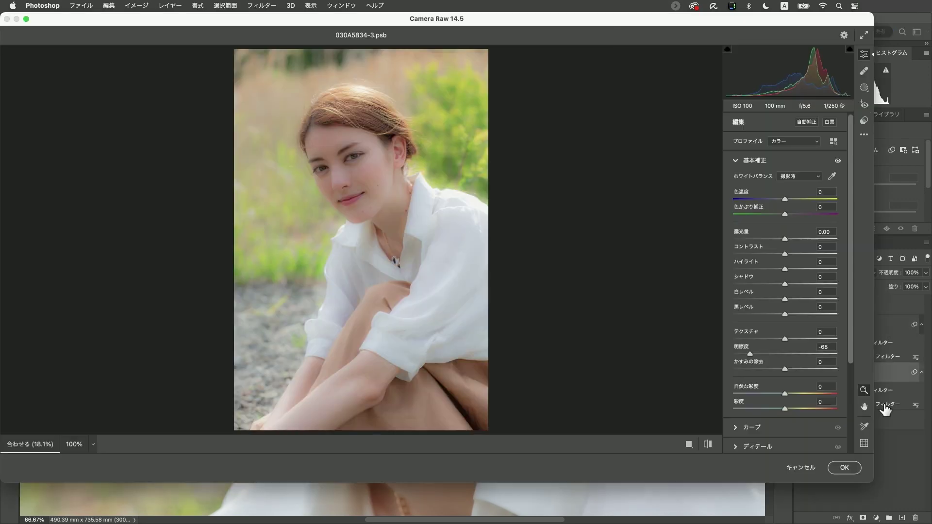
pyautogui.moveTo(750, 353); pyautogui.dragTo(731, 354)
pyautogui.click(340, 153)
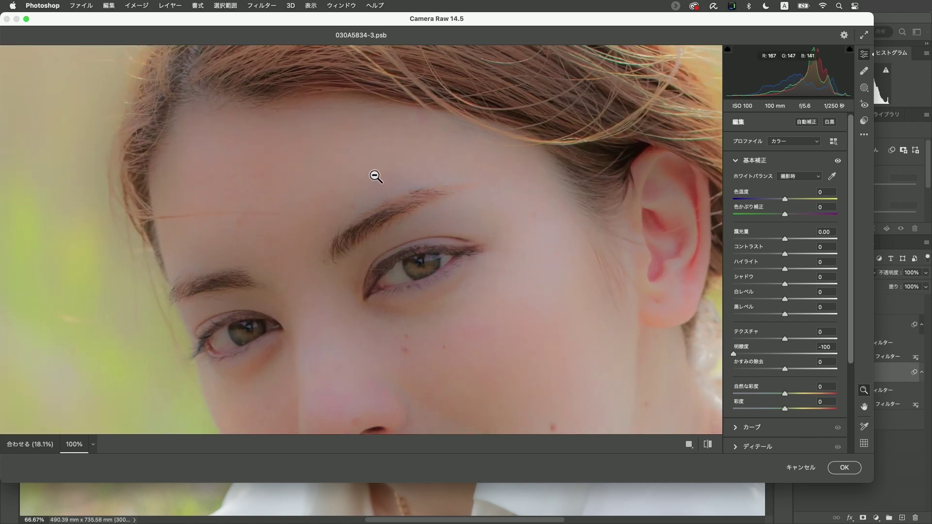
pyautogui.click(380, 183)
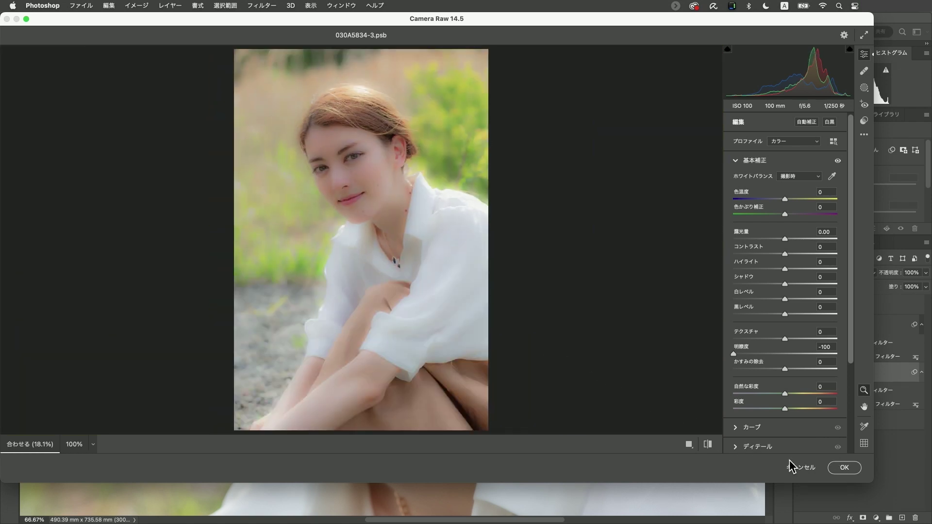
pyautogui.click(836, 468)
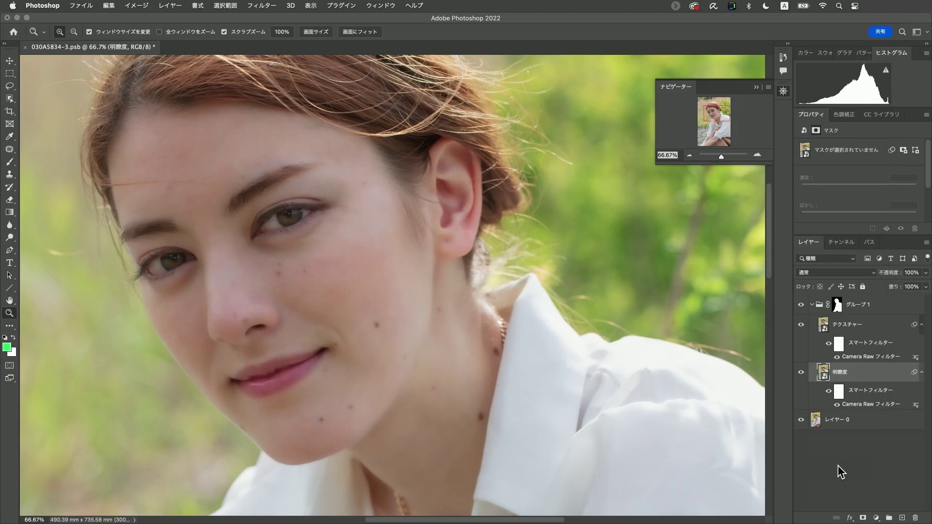
# Set the テクスチャー layer's opacity to 50%
pyautogui.click(869, 334)
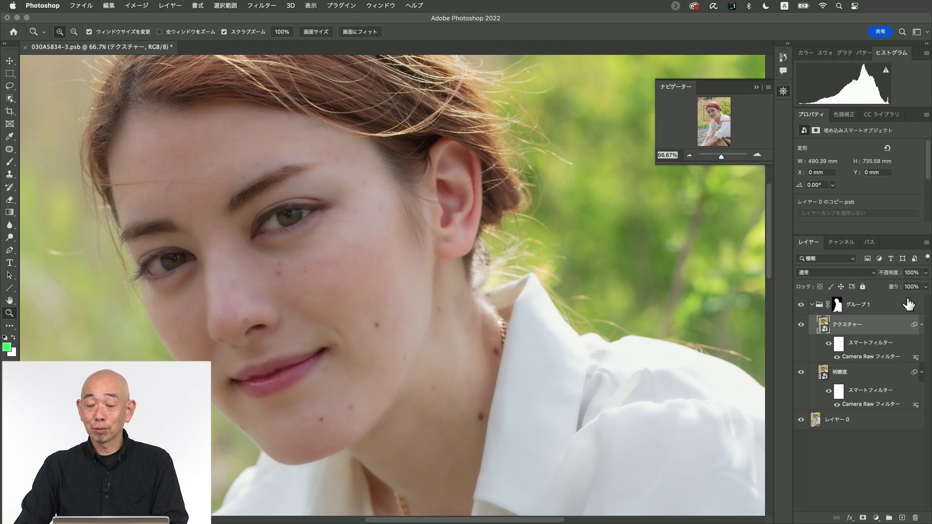
pyautogui.click(925, 274)
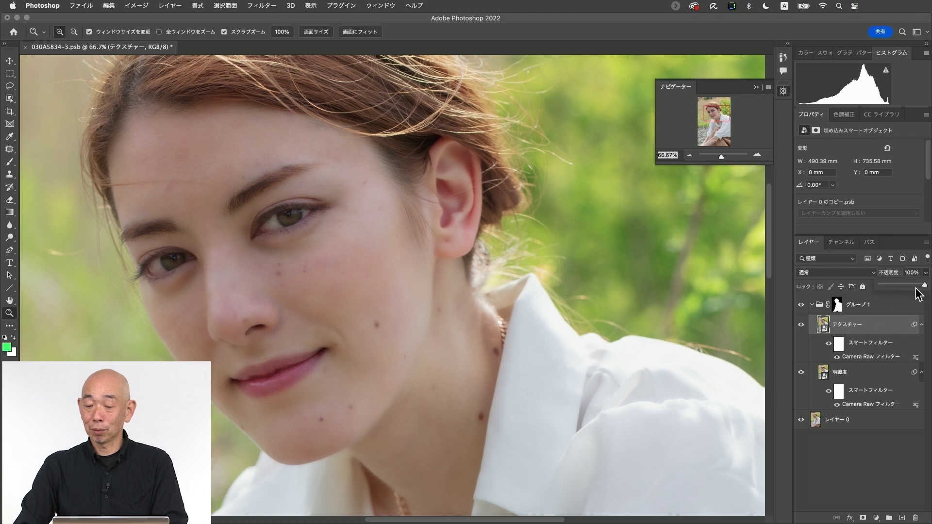
pyautogui.click(903, 283)
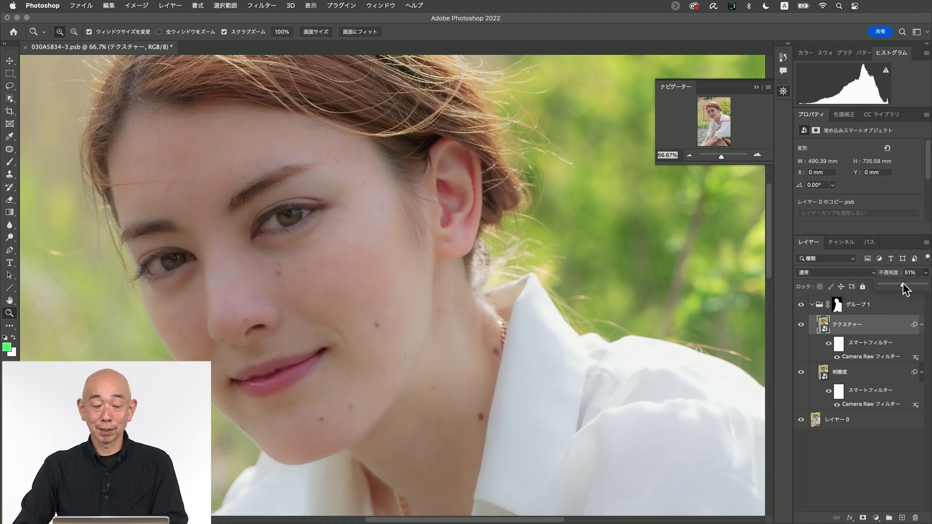
pyautogui.moveTo(901, 283); pyautogui.dragTo(902, 284)
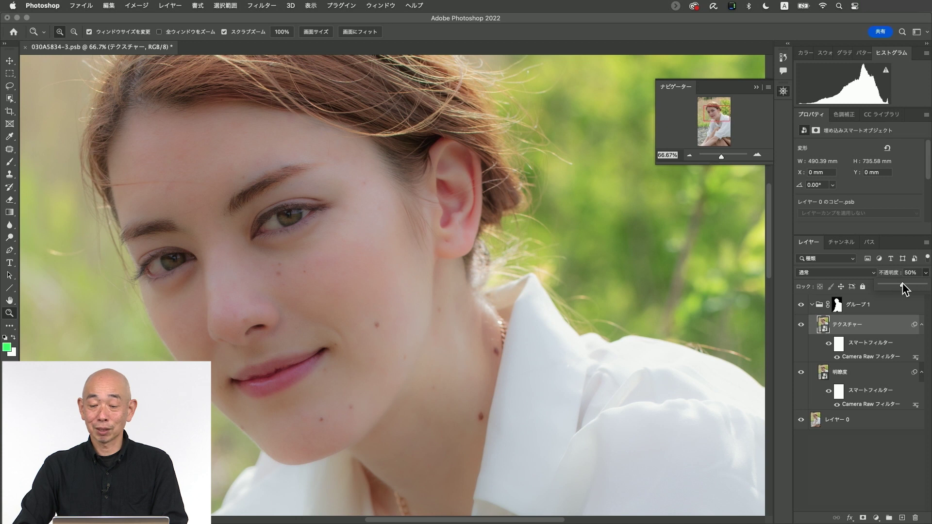
pyautogui.moveTo(903, 289); pyautogui.dragTo(904, 288)
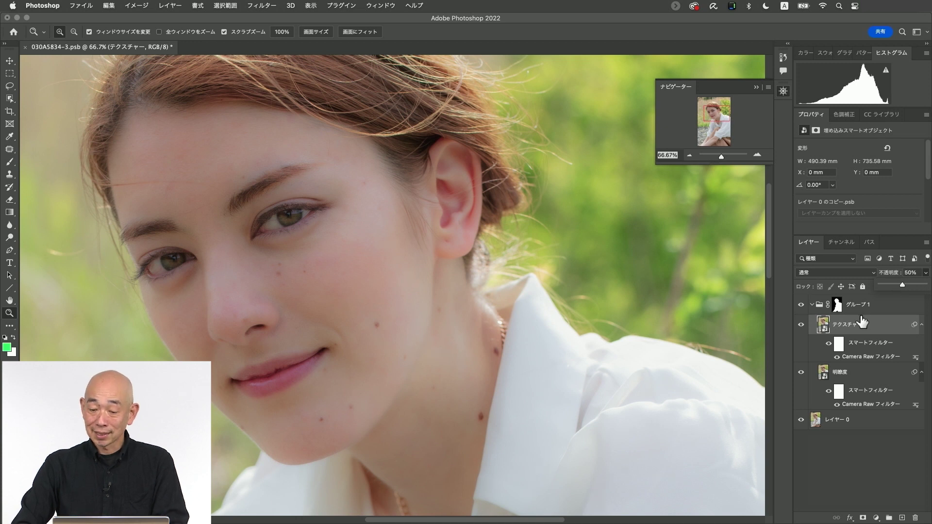
# Select グループ 1 and keep its opacity at 100%
pyautogui.click(863, 311)
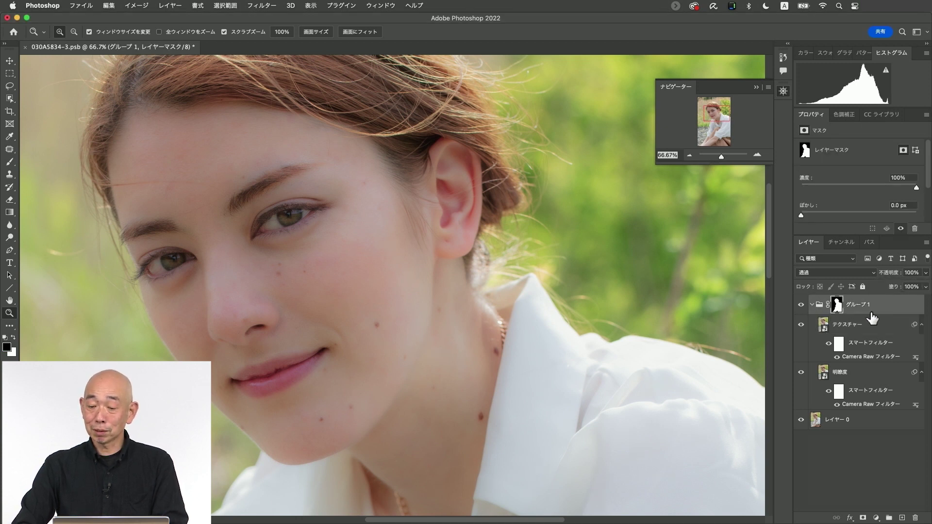
pyautogui.click(926, 273)
pyautogui.moveTo(921, 285)
pyautogui.mouseDown()
pyautogui.moveTo(902, 286)
pyautogui.moveTo(927, 284)
pyautogui.mouseUp()
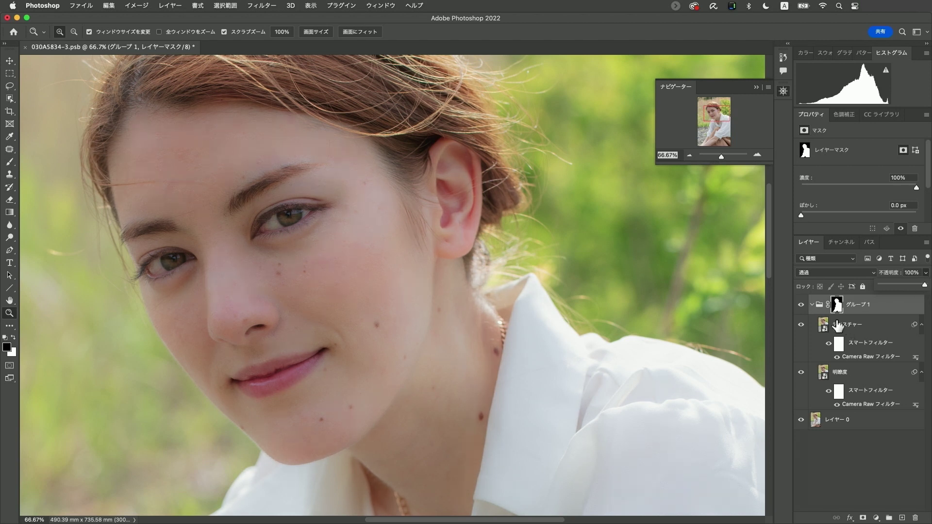
# Collapse グループ 1, zoom to 100% on the eye, and toggle the group's visibility off and on
pyautogui.click(812, 305)
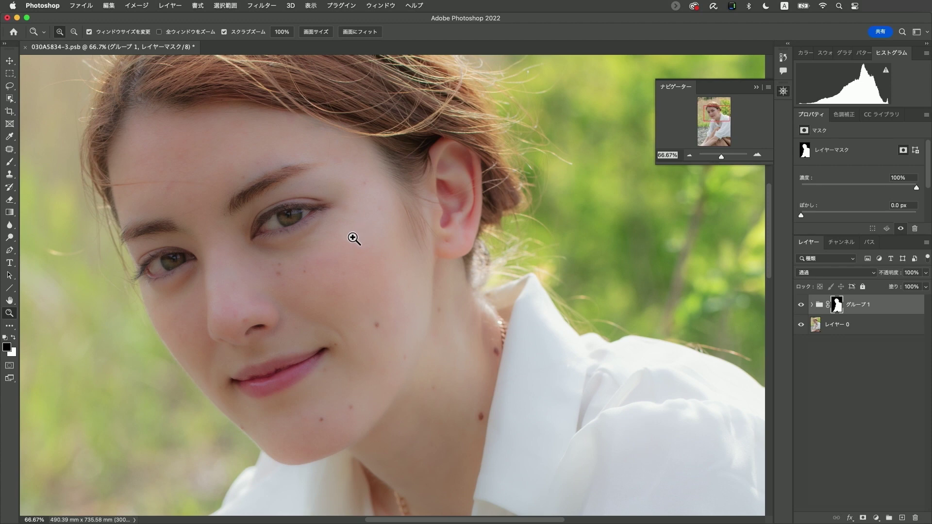
pyautogui.click(306, 220)
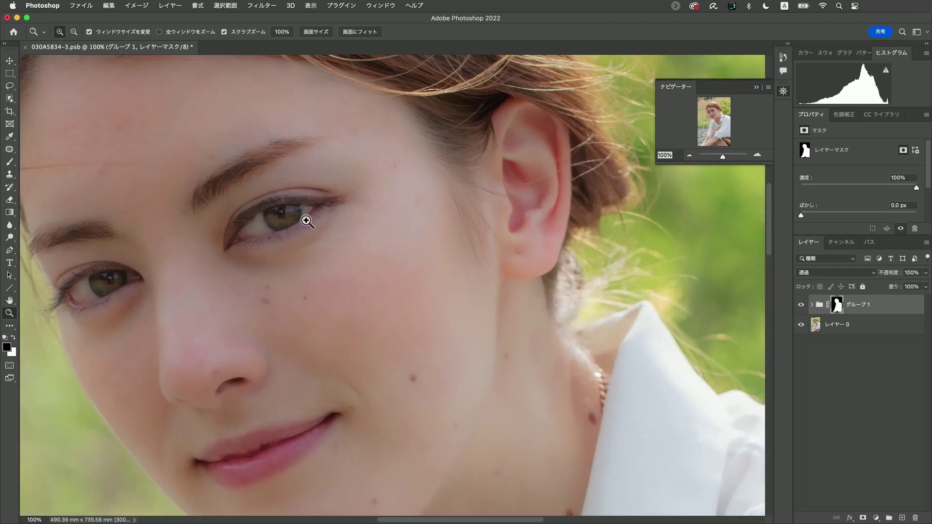
pyautogui.click(801, 306)
pyautogui.click(801, 306)
pyautogui.click(801, 306)
# Pan around the face at 100% to inspect the retouching up close
pyautogui.hscroll(-10, 593, 267)
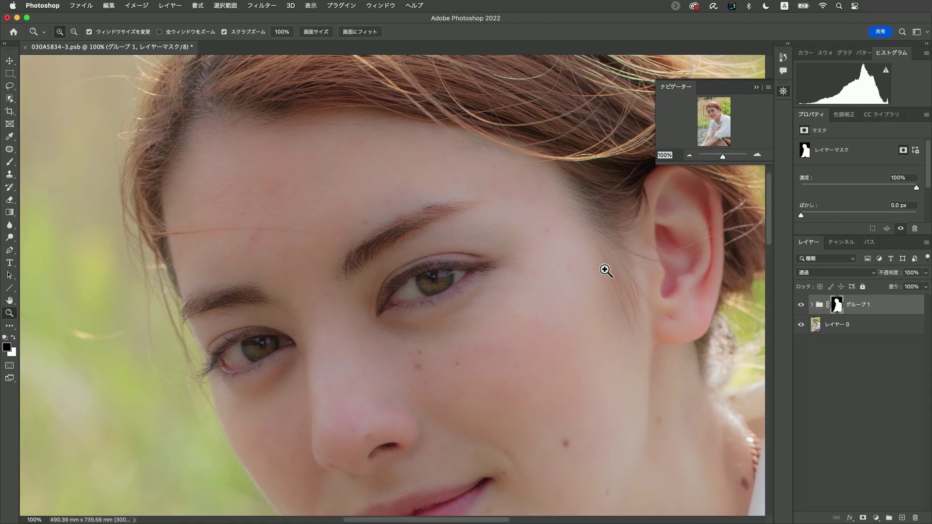
pyautogui.scroll(-3, 605, 271)
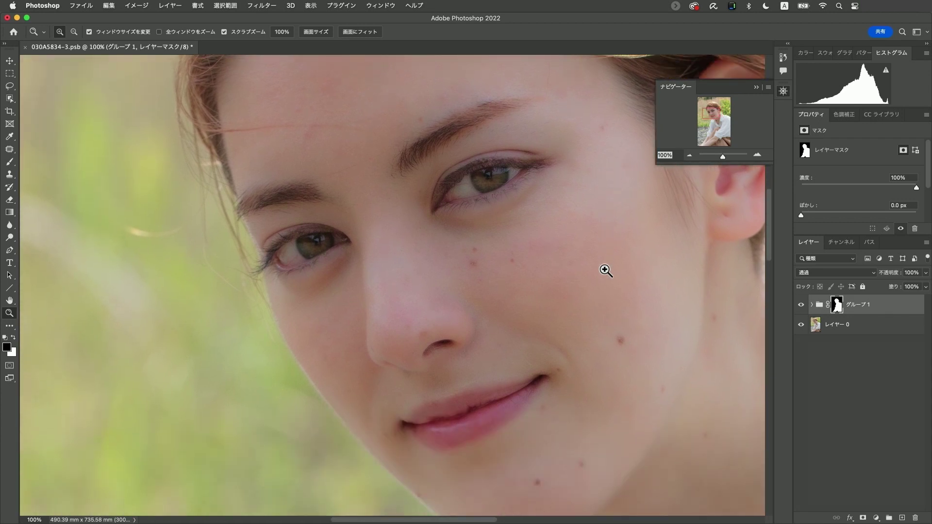
pyautogui.hscroll(3, 606, 270)
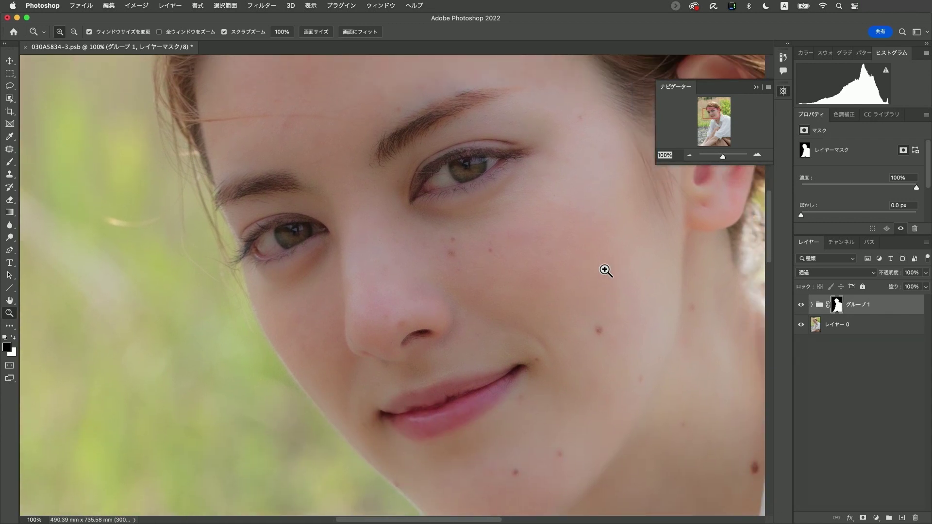
pyautogui.hscroll(2, 606, 270)
pyautogui.scroll(-1, 605, 270)
pyautogui.scroll(-1, 604, 270)
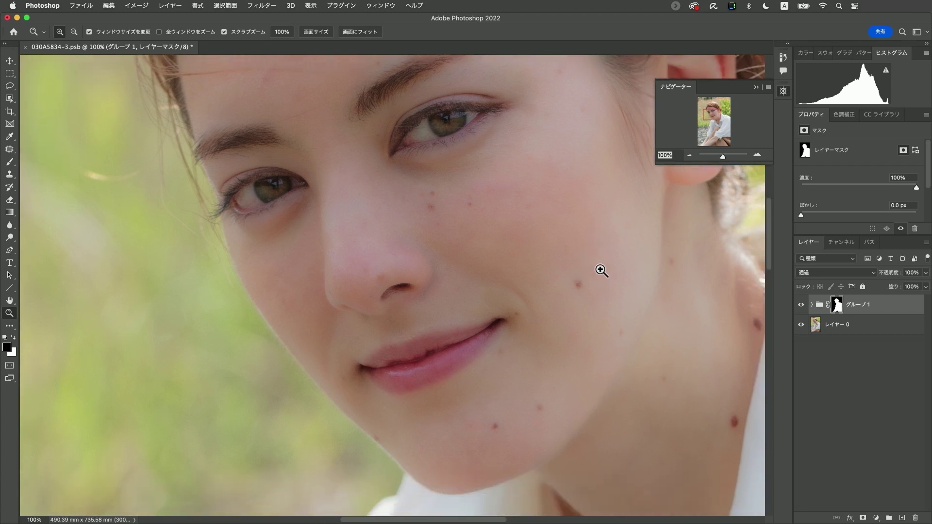
pyautogui.scroll(-1, 602, 271)
pyautogui.scroll(2, 599, 268)
pyautogui.hscroll(2, 595, 268)
pyautogui.scroll(1, 593, 267)
pyautogui.hscroll(1, 593, 267)
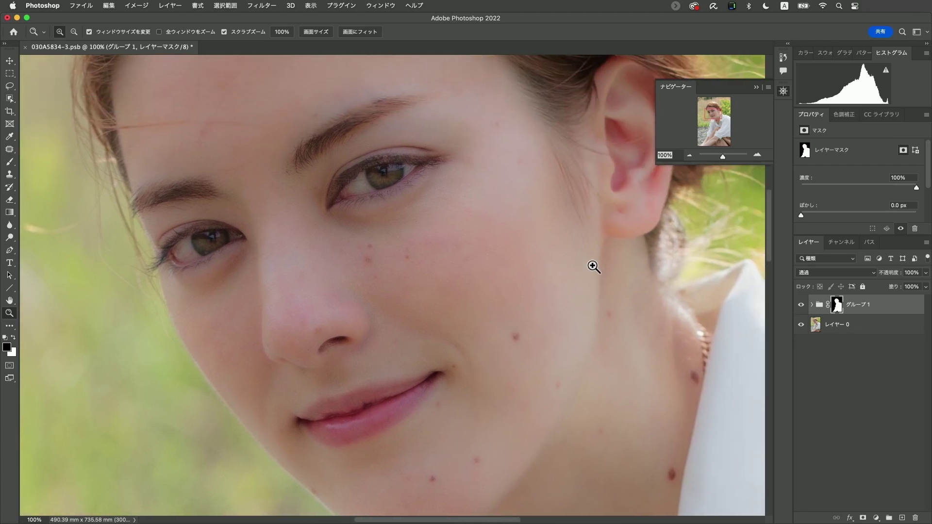
pyautogui.hscroll(1, 593, 267)
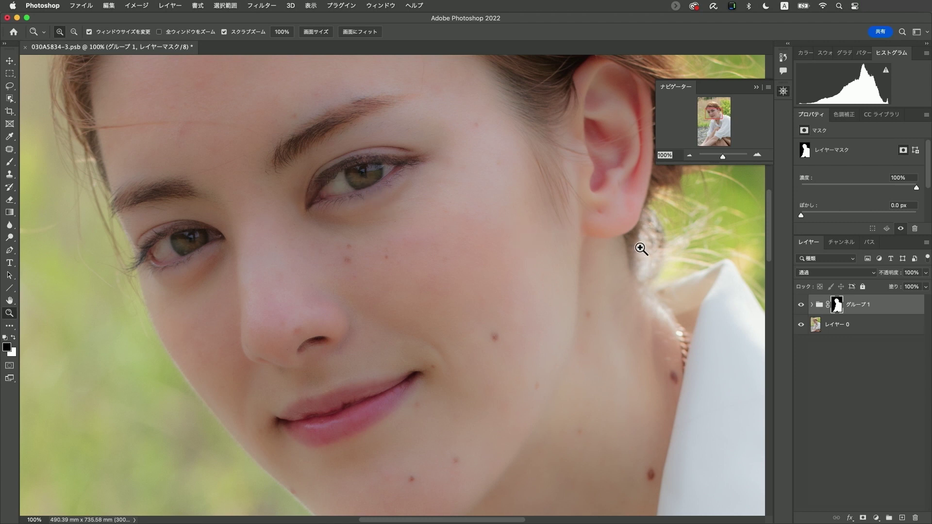
pyautogui.click(800, 304)
pyautogui.click(801, 305)
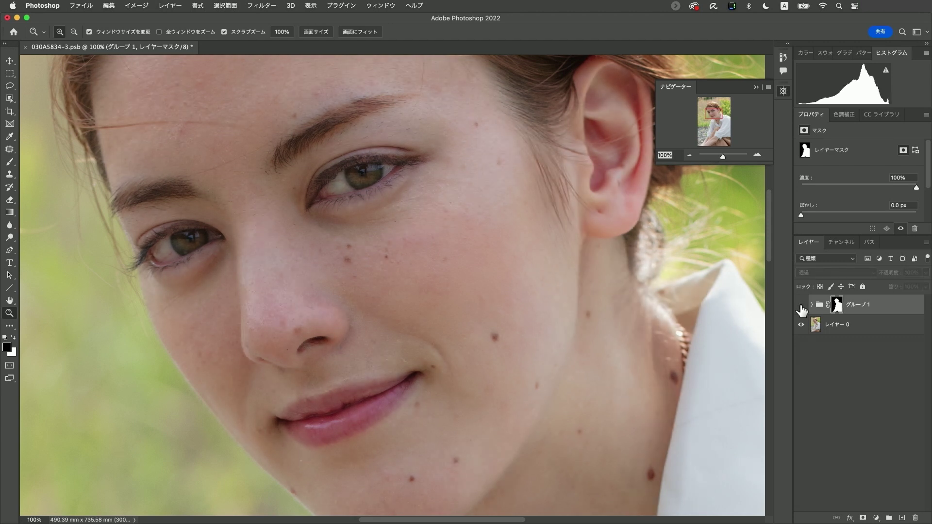
pyautogui.scroll(-5, 672, 324)
pyautogui.hscroll(3, 672, 324)
pyautogui.scroll(-5, 672, 324)
pyautogui.hscroll(2, 671, 323)
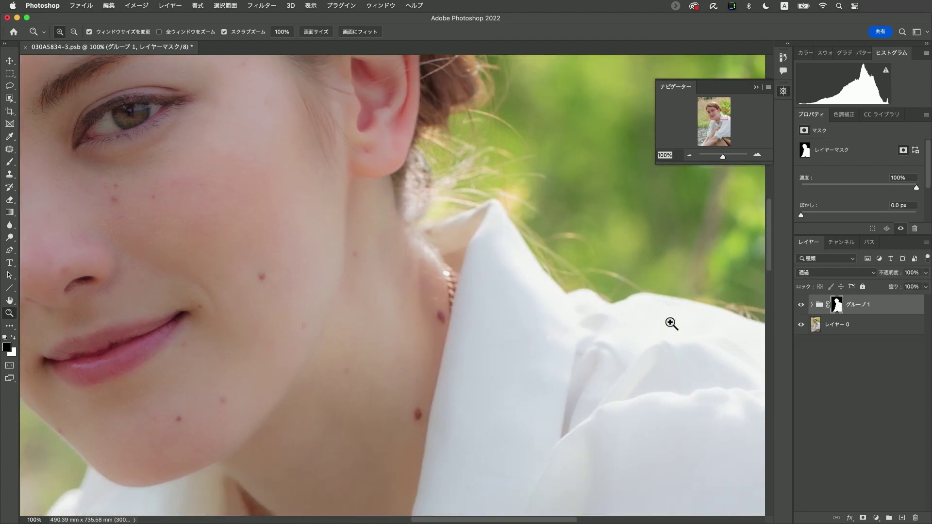
pyautogui.scroll(-10, 672, 324)
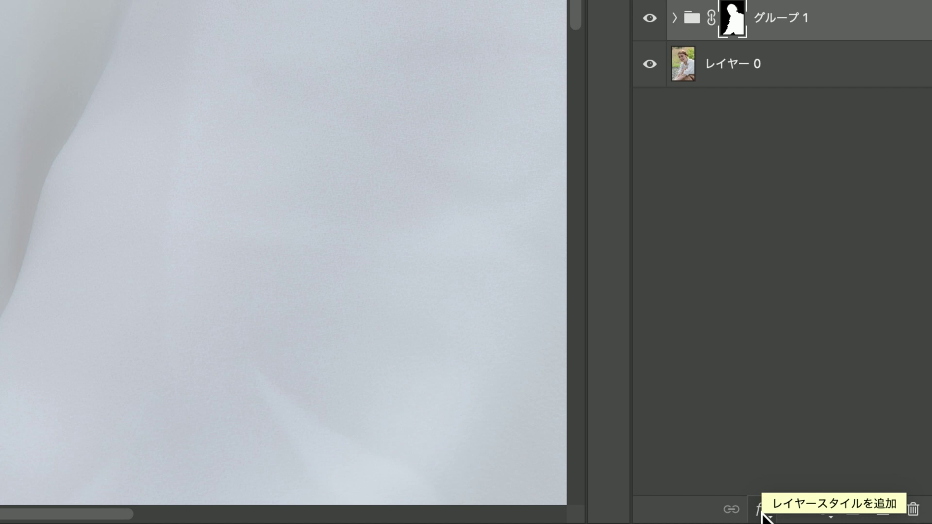
# Review the group's layer style settings beside the photo and close them with OK
pyautogui.click(761, 509)
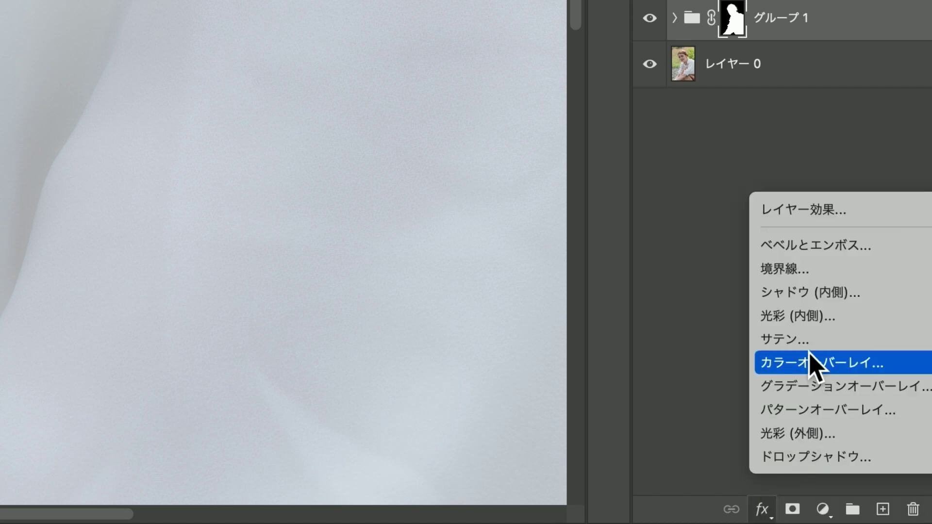
pyautogui.click(857, 210)
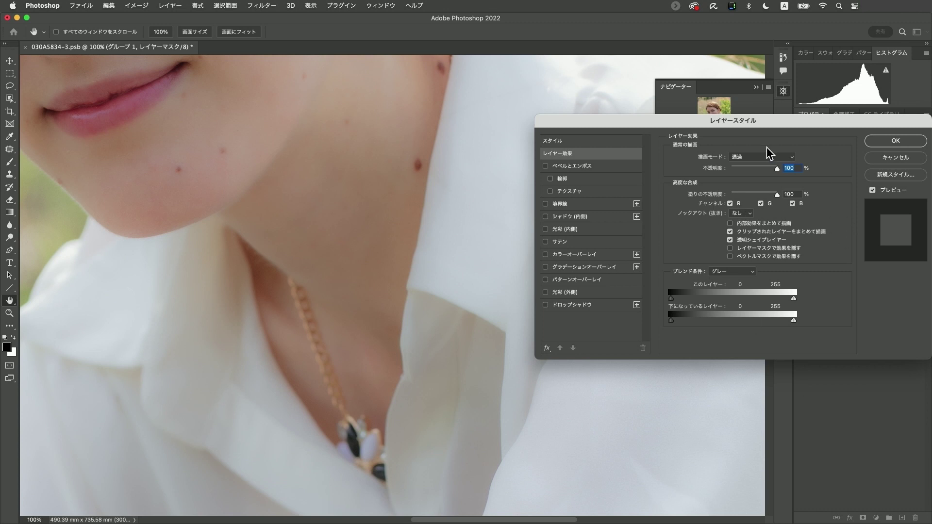
pyautogui.moveTo(835, 127)
pyautogui.mouseDown()
pyautogui.moveTo(525, 153)
pyautogui.moveTo(616, 148)
pyautogui.mouseUp()
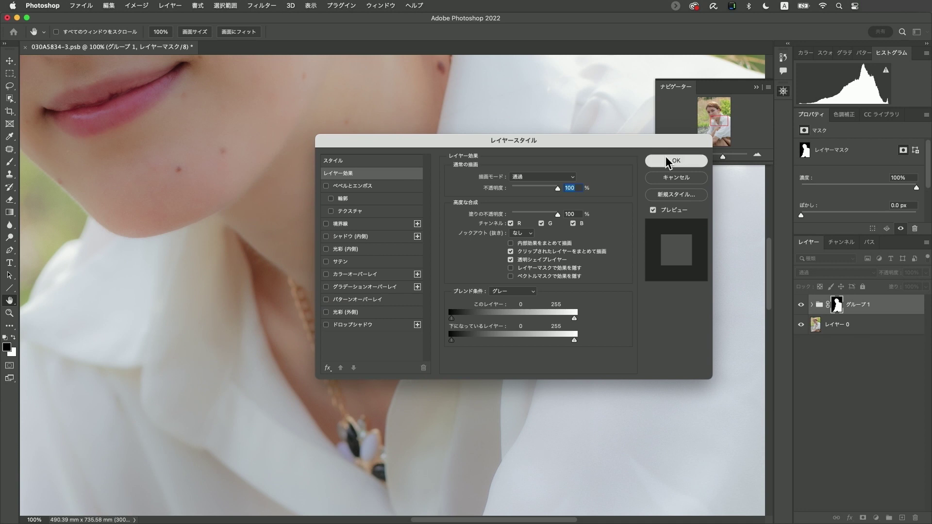
pyautogui.click(669, 161)
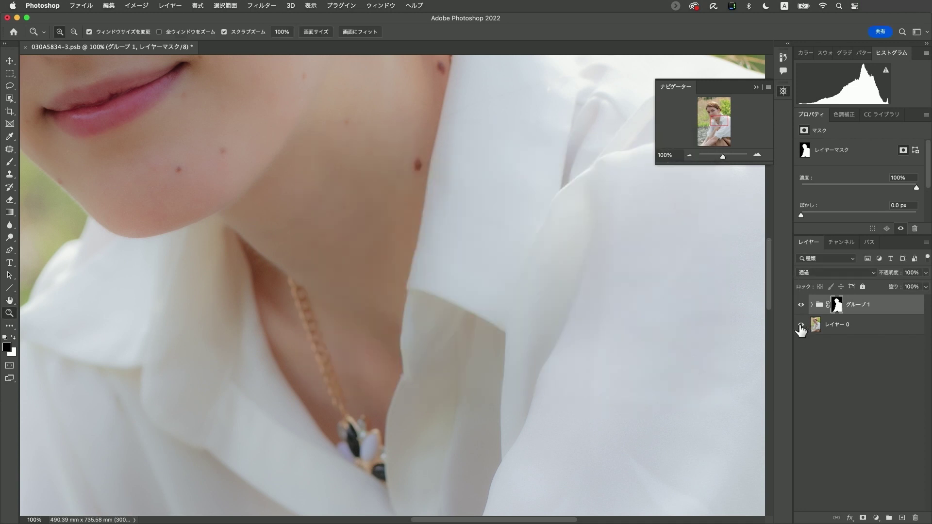
# Hide レイヤー 0, pan around the cut-out at 100%, and open the group's Blending Options
pyautogui.click(801, 325)
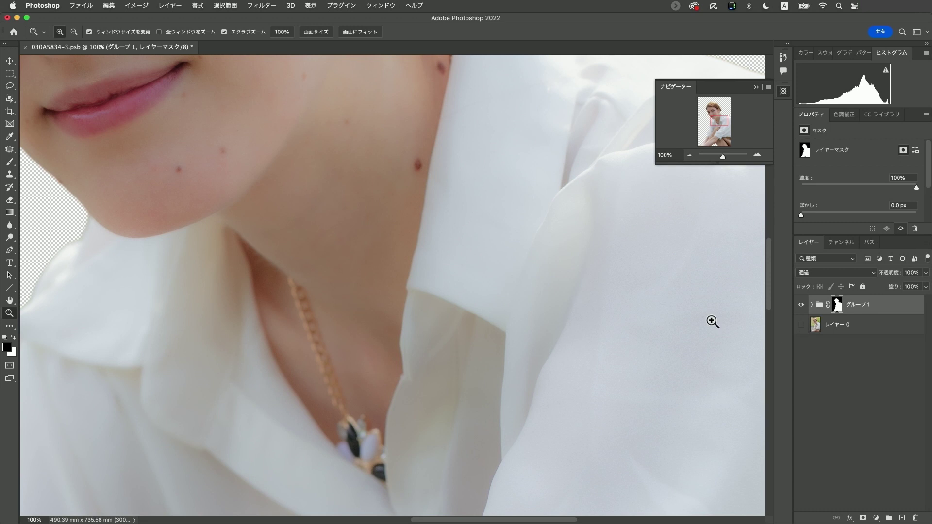
pyautogui.scroll(5, 540, 294)
pyautogui.scroll(5, 540, 294)
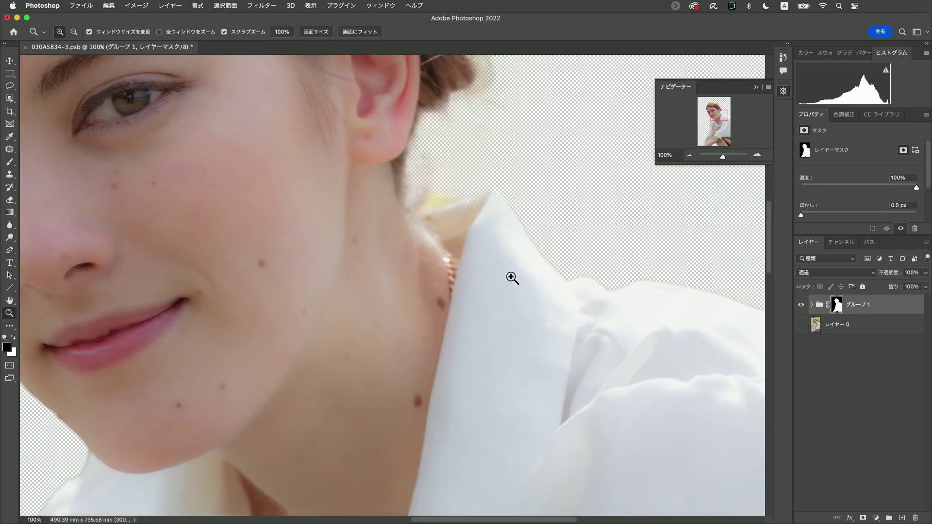
pyautogui.scroll(-5, 511, 272)
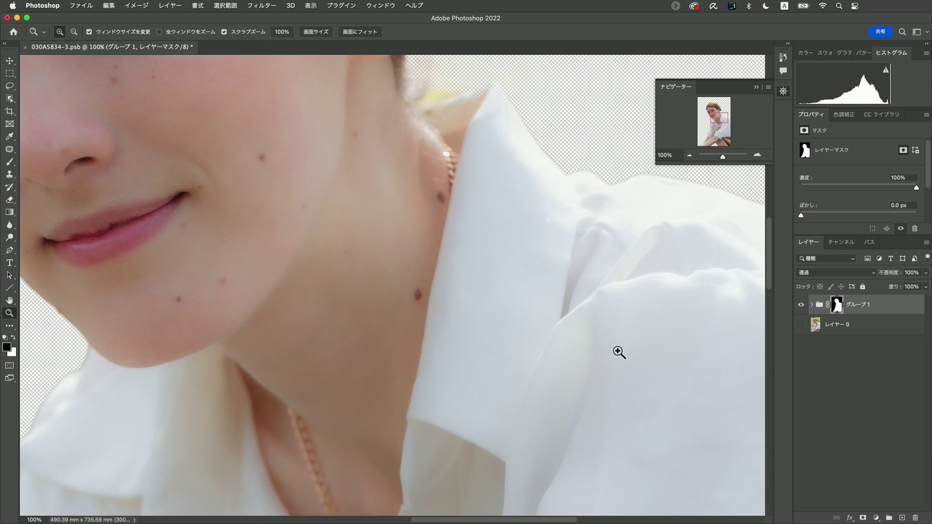
pyautogui.scroll(10, 626, 305)
pyautogui.scroll(1, 627, 305)
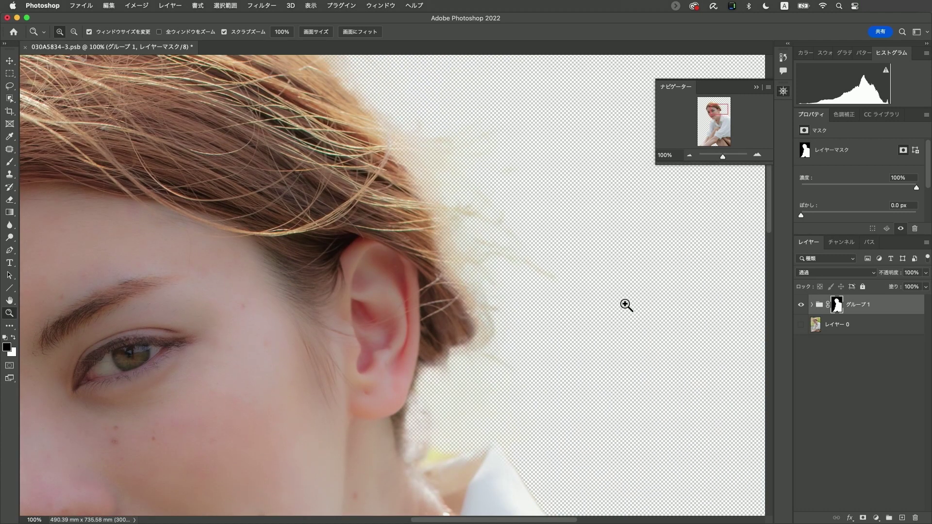
pyautogui.hscroll(-5, 626, 305)
pyautogui.scroll(-3, 626, 305)
pyautogui.scroll(-3, 626, 305)
pyautogui.hscroll(-3, 627, 305)
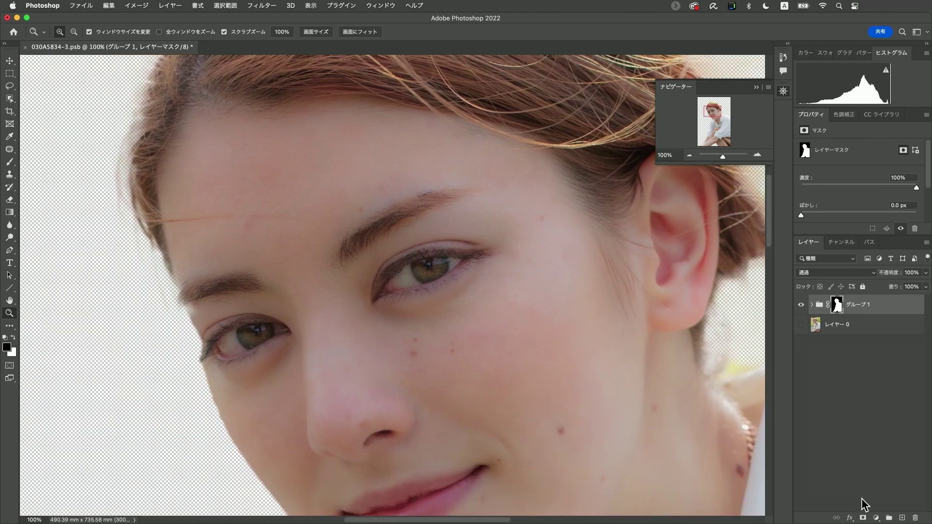
pyautogui.click(849, 519)
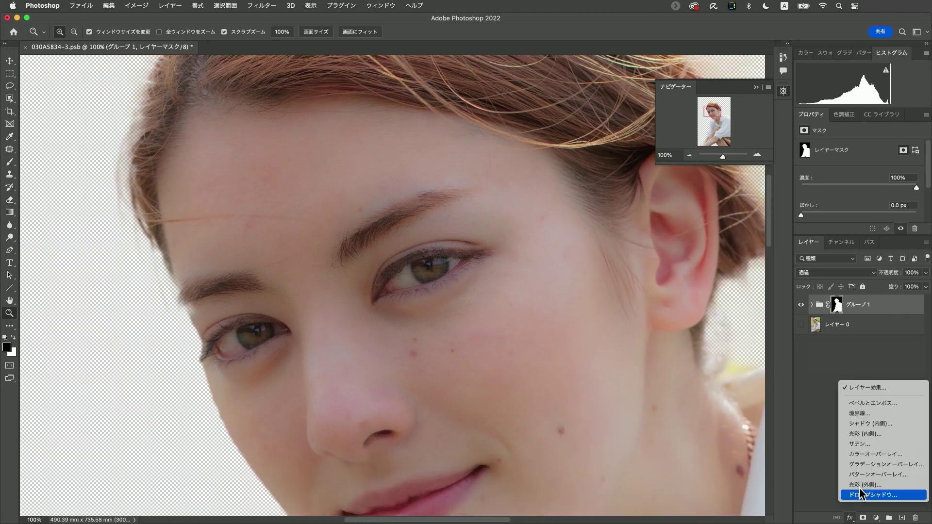
pyautogui.click(880, 388)
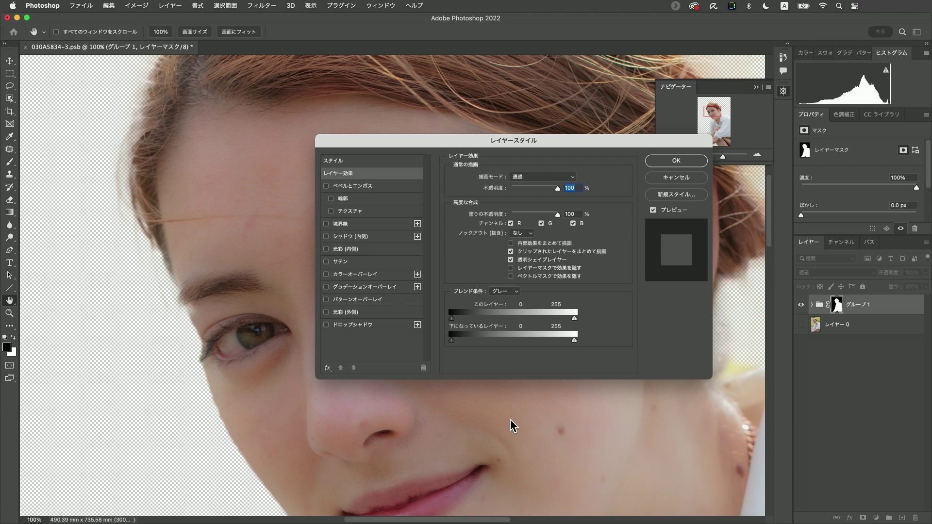
# Move the Layer Style dialog aside and drag This Layer's white slider from 255 to 182
pyautogui.moveTo(511, 419); pyautogui.dragTo(272, 336)
pyautogui.moveTo(504, 443)
pyautogui.mouseDown()
pyautogui.moveTo(348, 428)
pyautogui.moveTo(188, 368)
pyautogui.mouseUp()
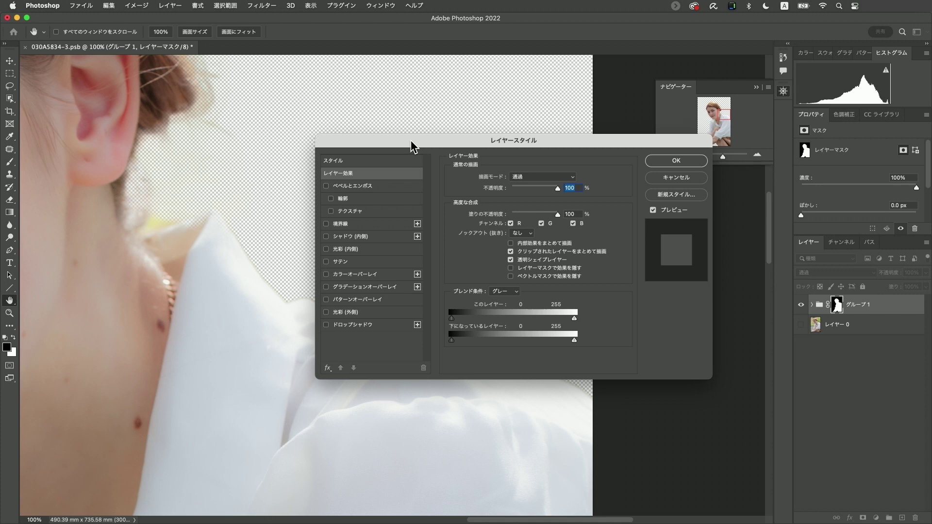
pyautogui.moveTo(410, 146); pyautogui.dragTo(442, 31)
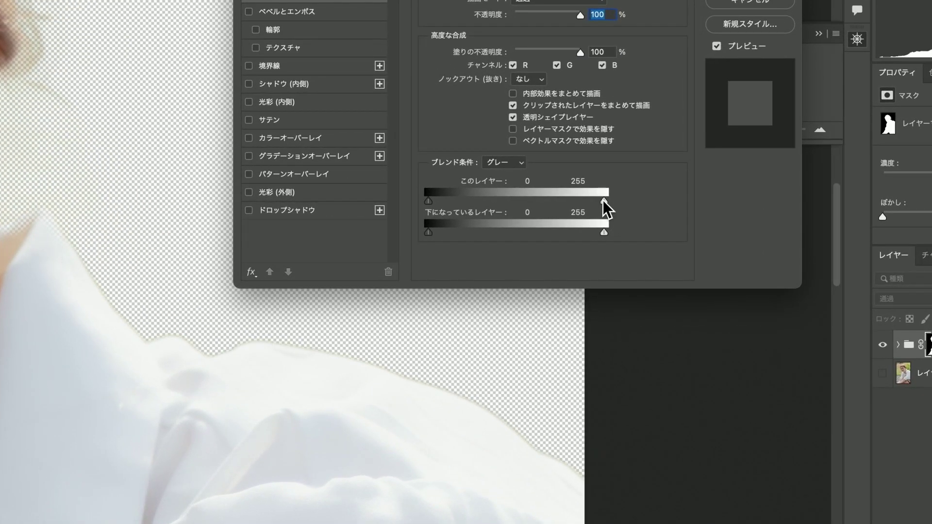
pyautogui.moveTo(601, 200); pyautogui.dragTo(572, 199)
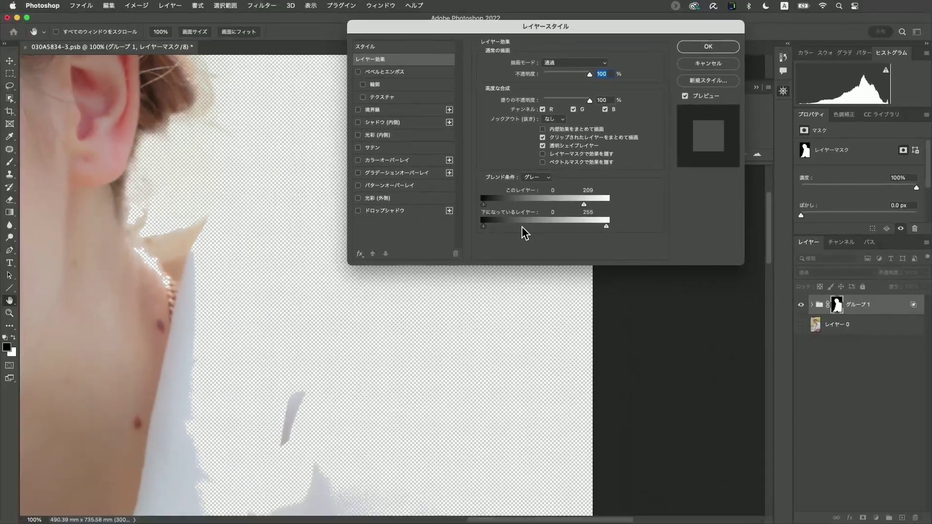
pyautogui.moveTo(584, 206); pyautogui.dragTo(572, 206)
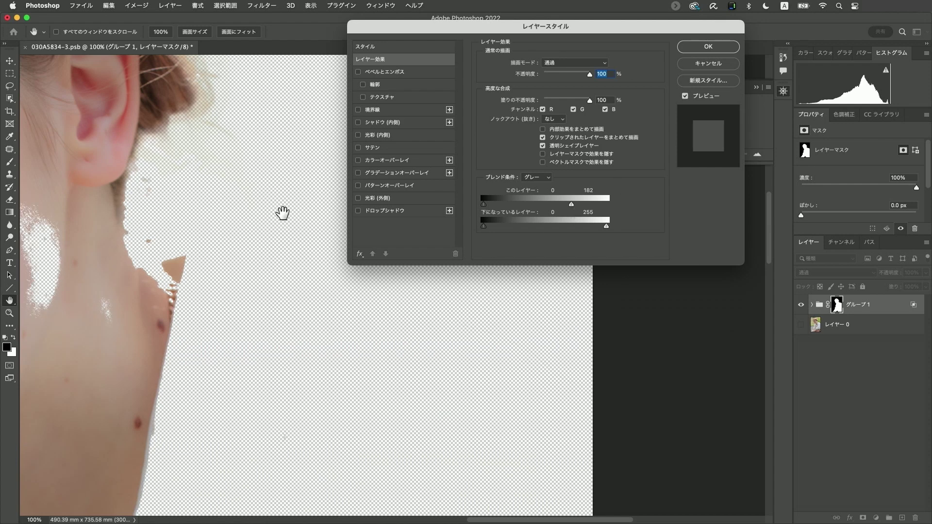
pyautogui.moveTo(281, 210); pyautogui.dragTo(459, 266)
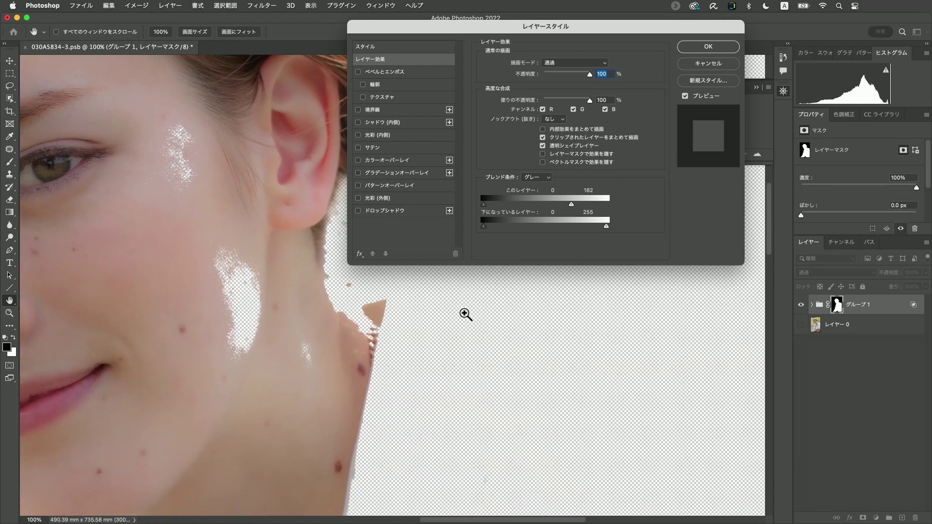
pyautogui.keyDown('alt'); pyautogui.click(465, 313); pyautogui.keyUp('alt')
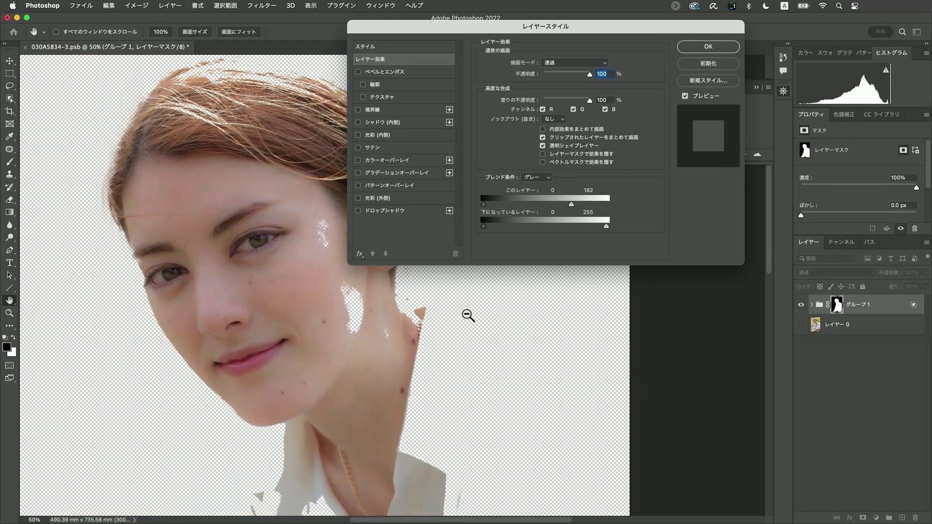
# At 50% zoom, set This Layer's blend-if to black 119 and white 179, and apply
pyautogui.moveTo(465, 29); pyautogui.dragTo(561, 33)
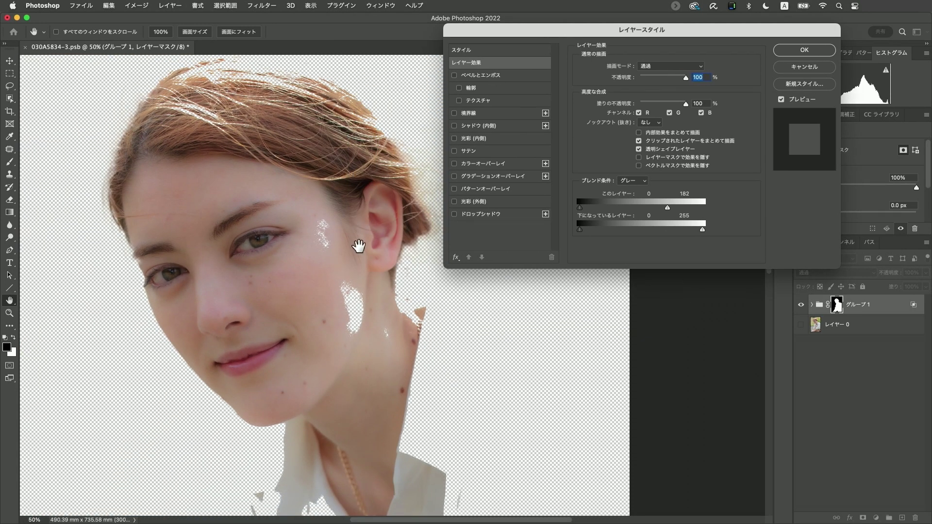
pyautogui.scroll(-3, 359, 235)
pyautogui.scroll(-3, 340, 254)
pyautogui.scroll(-3, 293, 340)
pyautogui.scroll(5, 281, 208)
pyautogui.scroll(2, 316, 399)
pyautogui.scroll(1, 264, 284)
pyautogui.scroll(1, 272, 201)
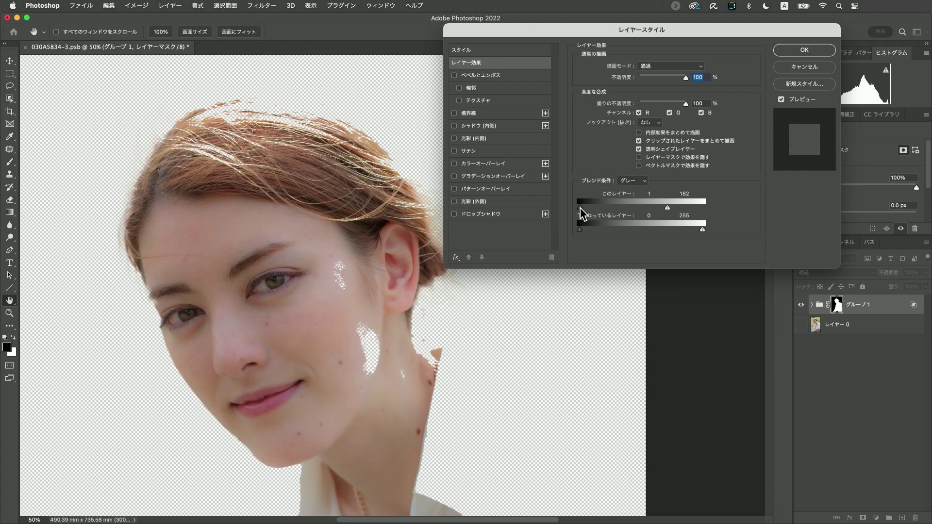
pyautogui.moveTo(583, 209); pyautogui.dragTo(634, 209)
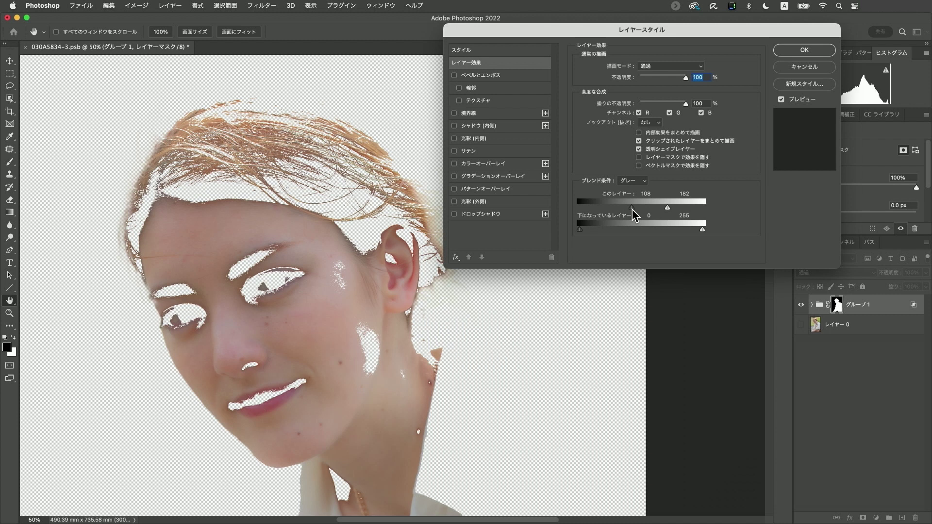
pyautogui.moveTo(634, 209); pyautogui.dragTo(637, 209)
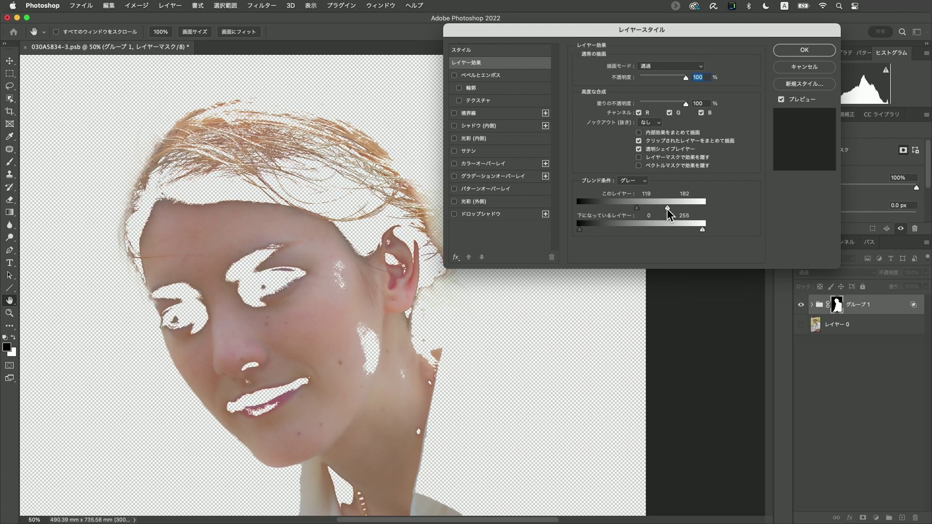
pyautogui.moveTo(667, 209); pyautogui.dragTo(666, 209)
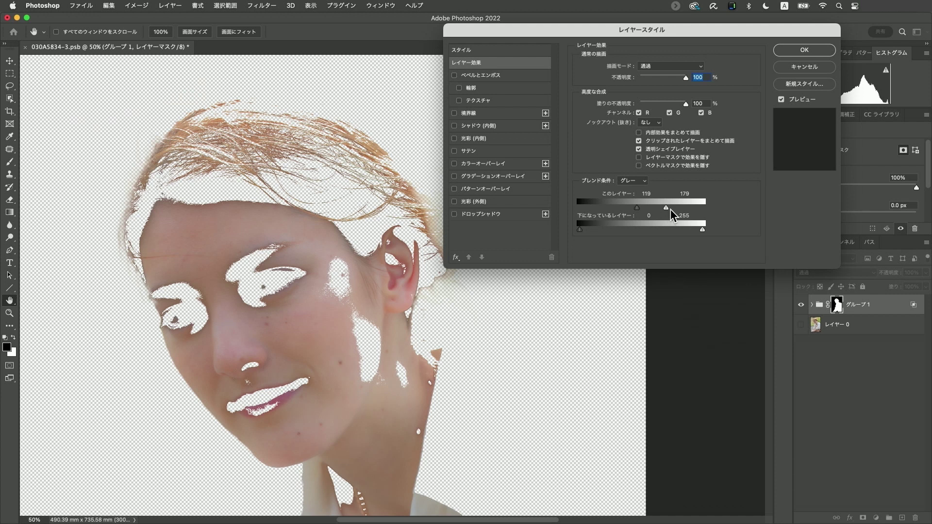
pyautogui.click(803, 50)
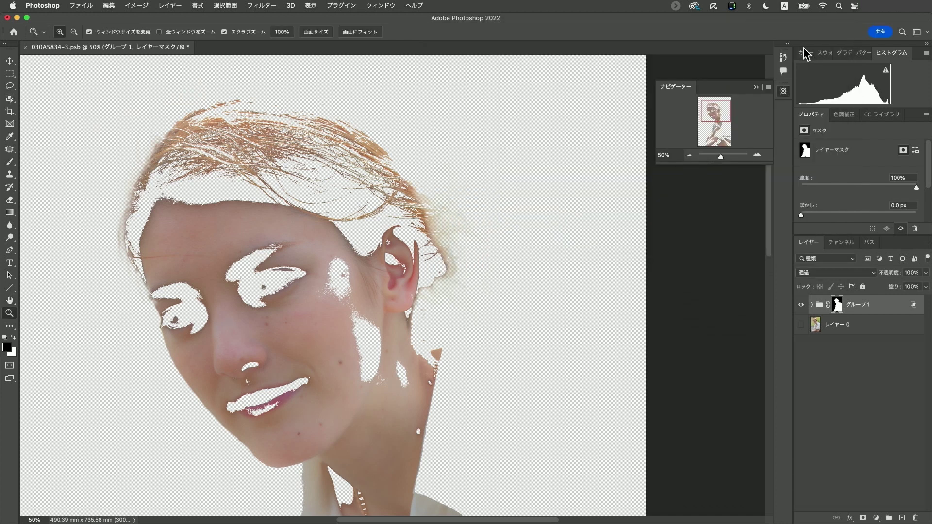
# Show レイヤー 0 to check the blend across the portrait, then hide it again
pyautogui.click(801, 328)
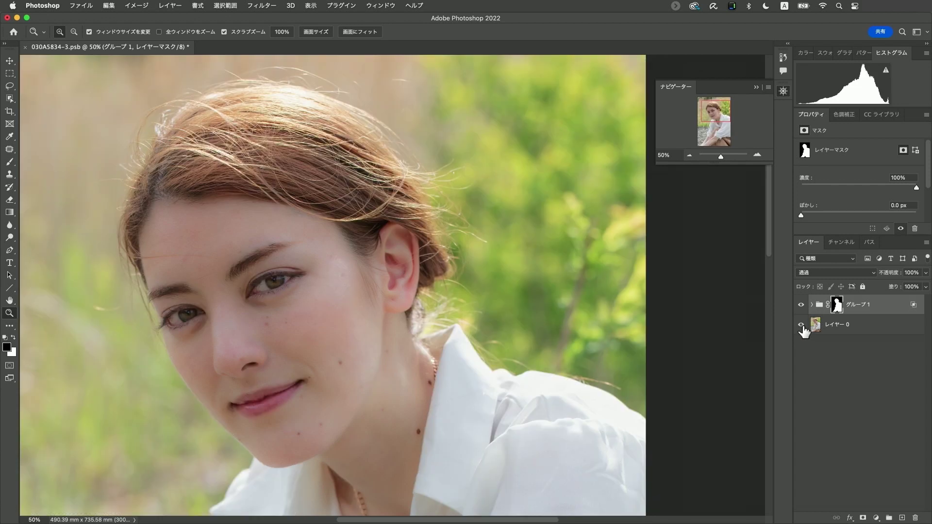
pyautogui.scroll(-2, 572, 378)
pyautogui.scroll(-3, 572, 378)
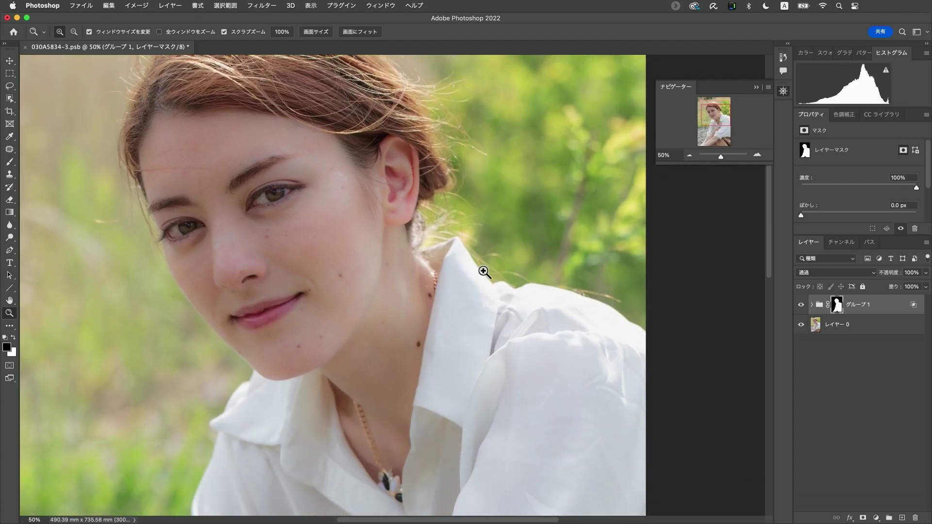
pyautogui.scroll(3, 364, 124)
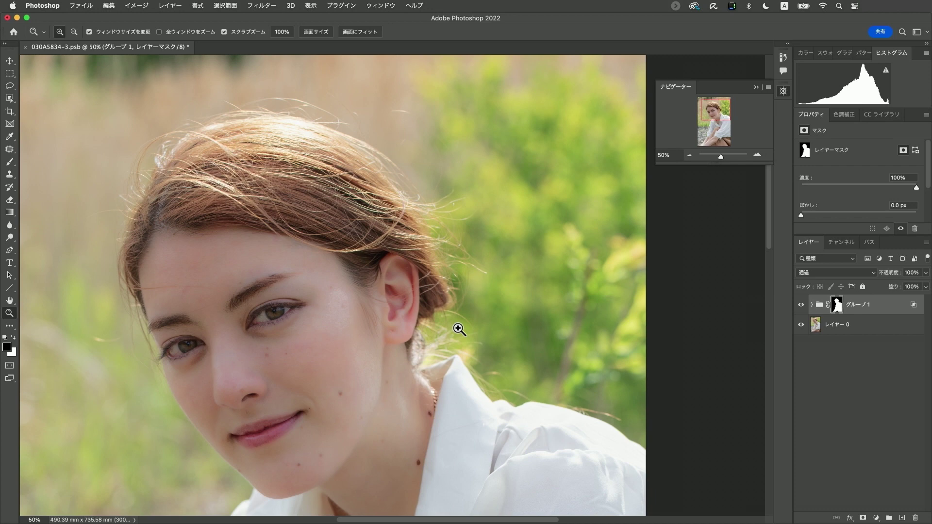
pyautogui.scroll(-8, 456, 325)
pyautogui.hscroll(2, 485, 364)
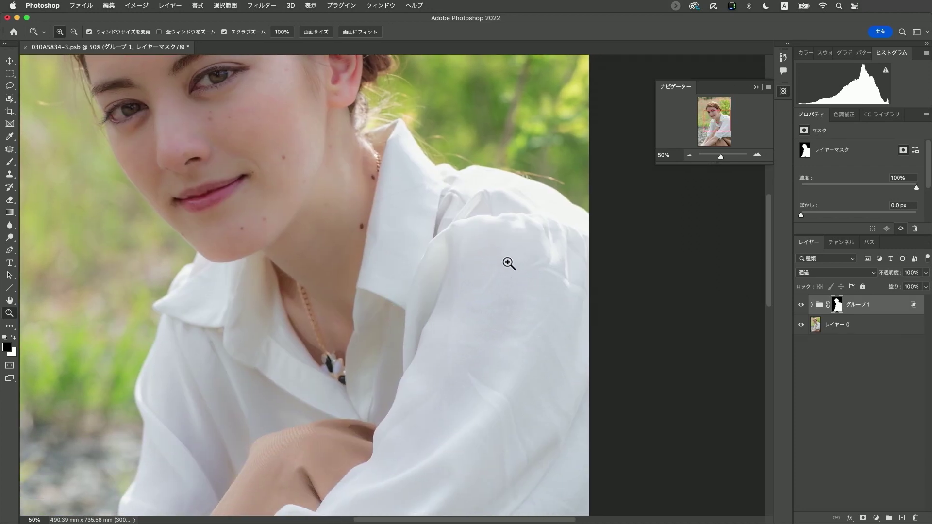
pyautogui.scroll(1, 497, 201)
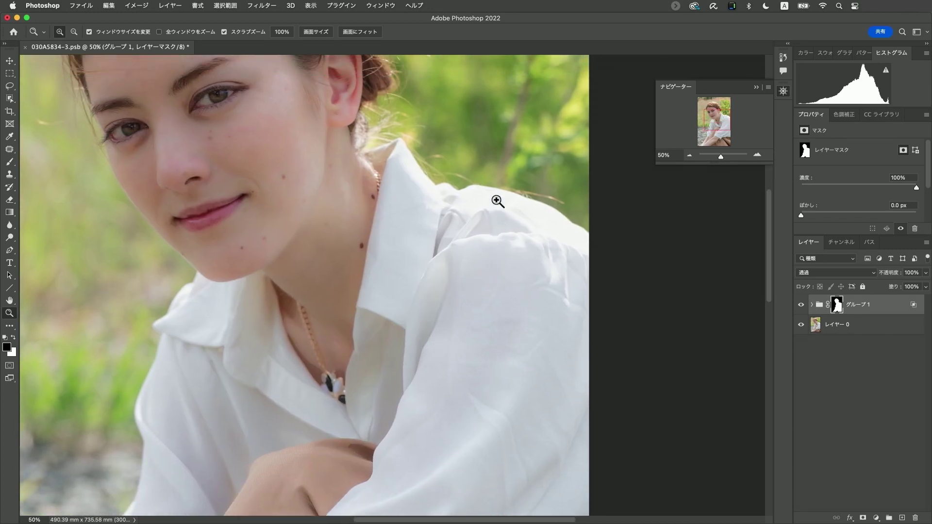
pyautogui.hscroll(-3, 349, 328)
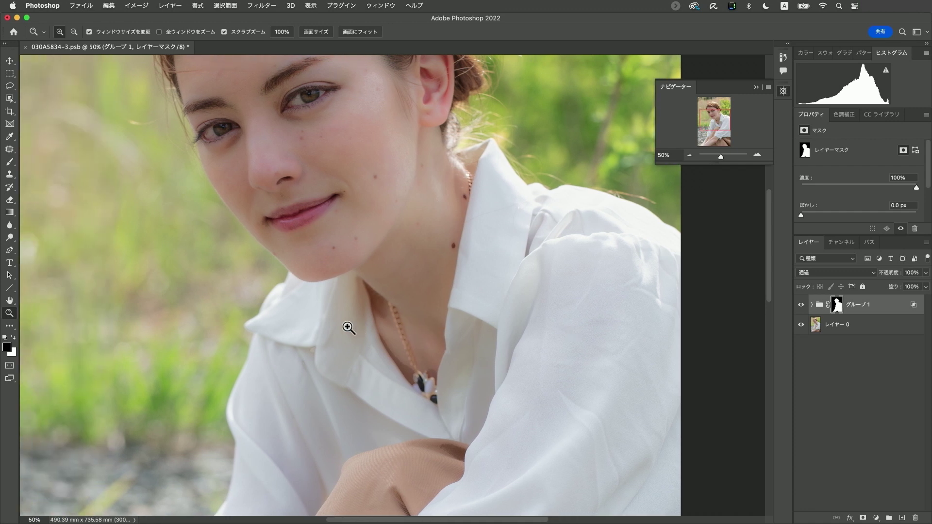
pyautogui.hscroll(-1, 348, 328)
pyautogui.hscroll(-2, 349, 328)
pyautogui.scroll(3, 353, 328)
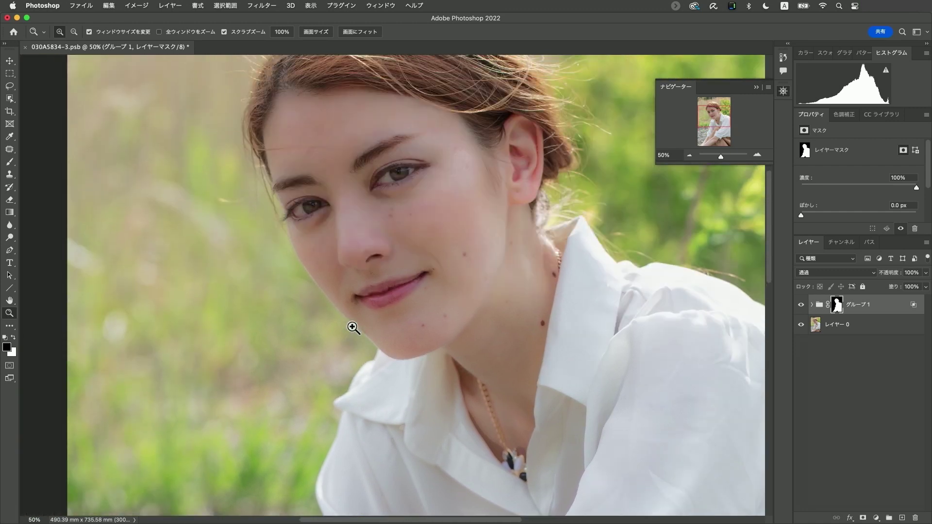
pyautogui.hscroll(2, 352, 328)
pyautogui.scroll(3, 354, 327)
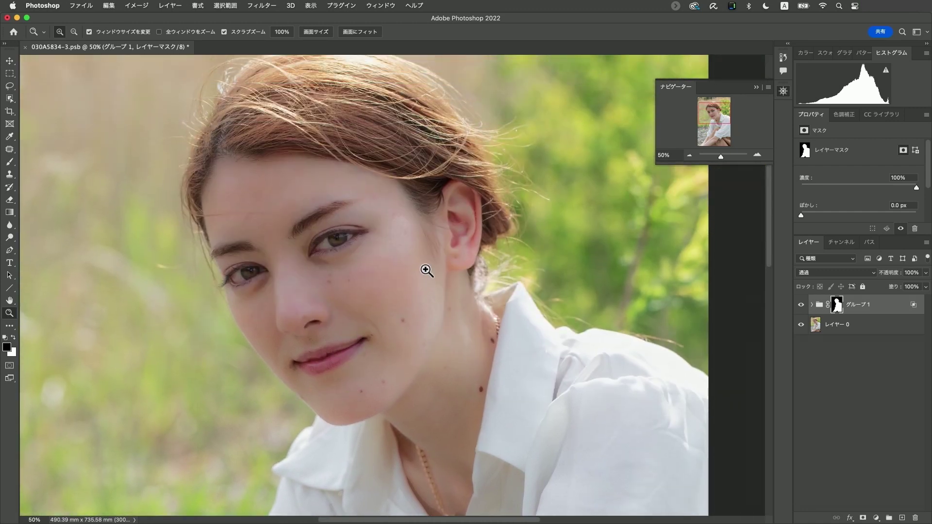
pyautogui.scroll(1, 437, 236)
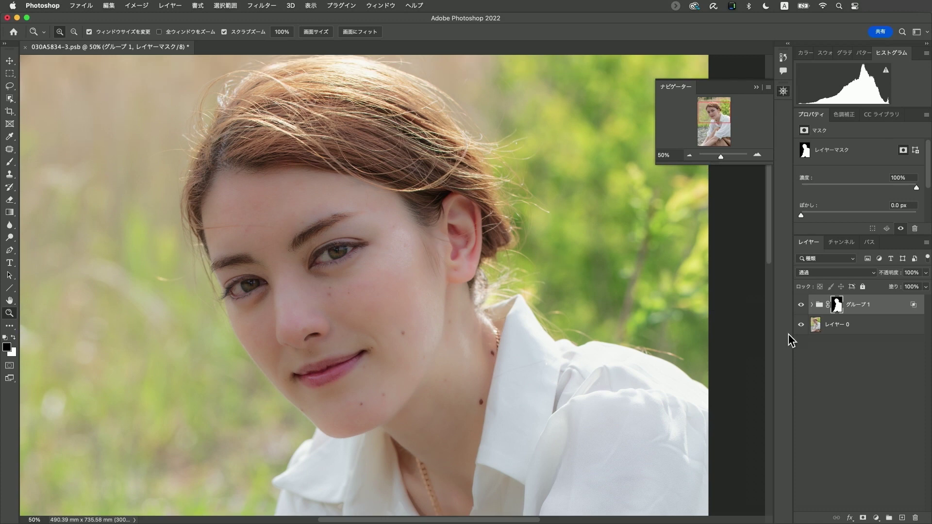
pyautogui.click(801, 324)
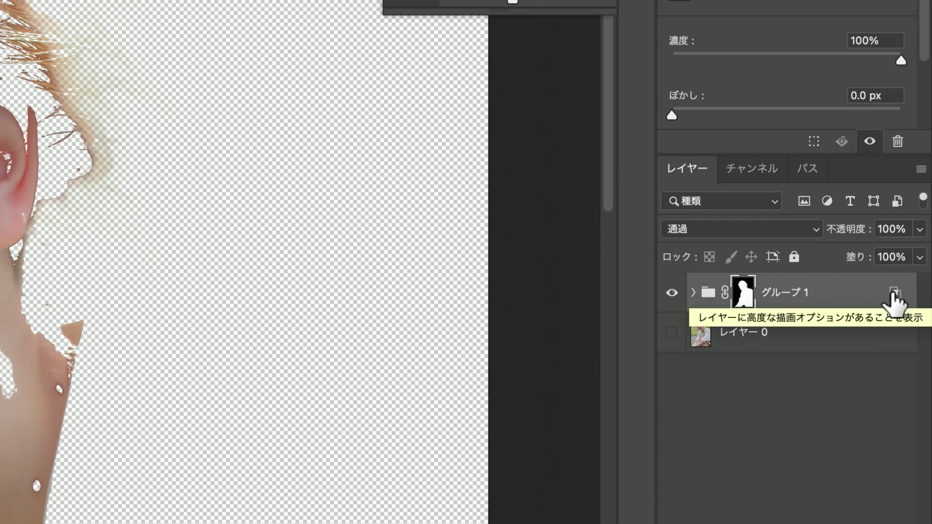
# Reopen the group's Blending Options and split This Layer's white slider into 176/205
pyautogui.doubleClick(893, 293)
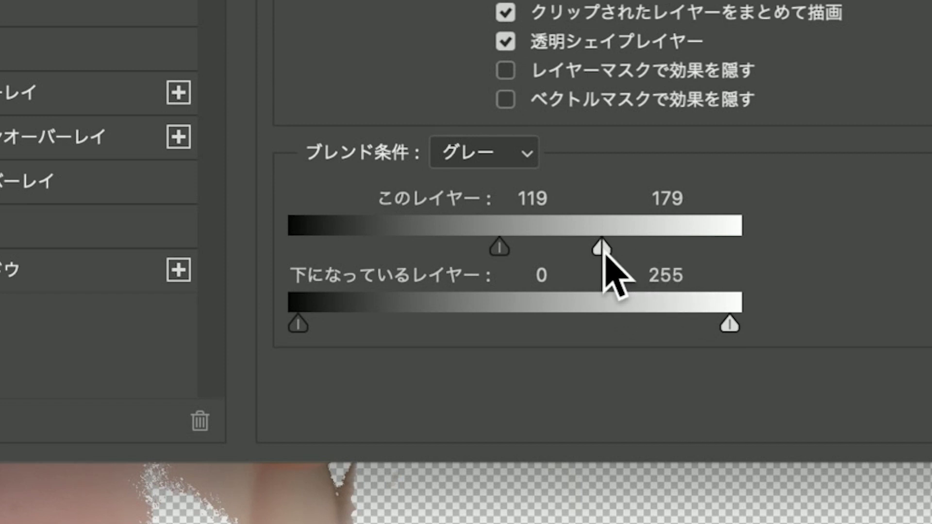
pyautogui.moveTo(596, 254); pyautogui.dragTo(552, 247)
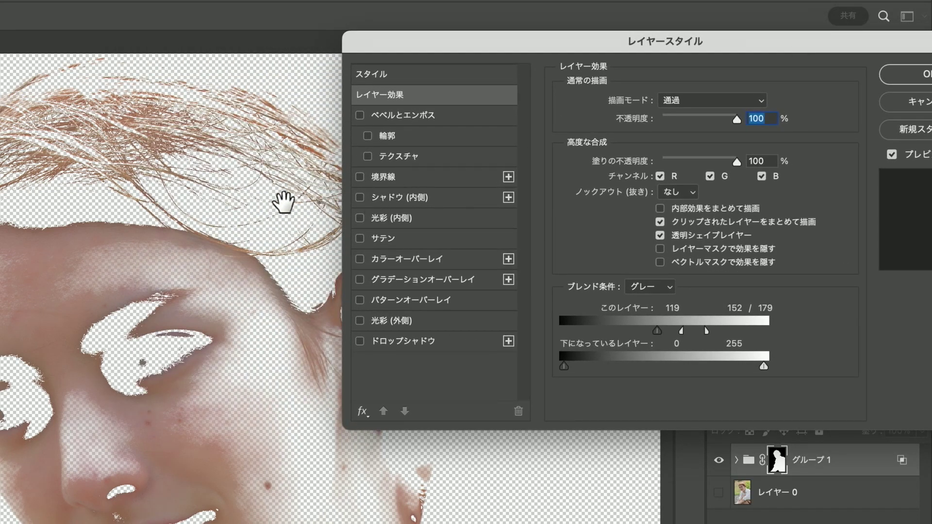
pyautogui.scroll(-3, 281, 202)
pyautogui.scroll(-4, 281, 202)
pyautogui.scroll(-2, 281, 202)
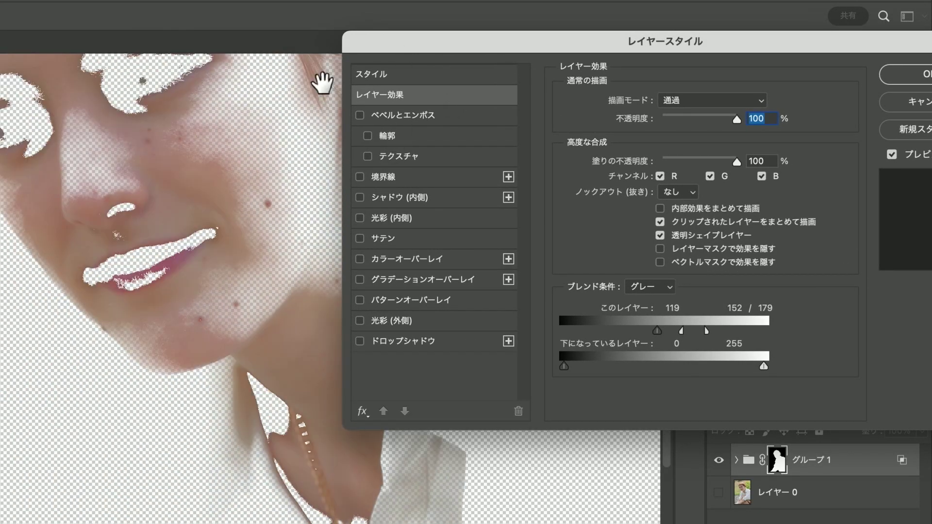
pyautogui.scroll(1, 312, 95)
pyautogui.scroll(2, 312, 96)
pyautogui.scroll(1, 312, 96)
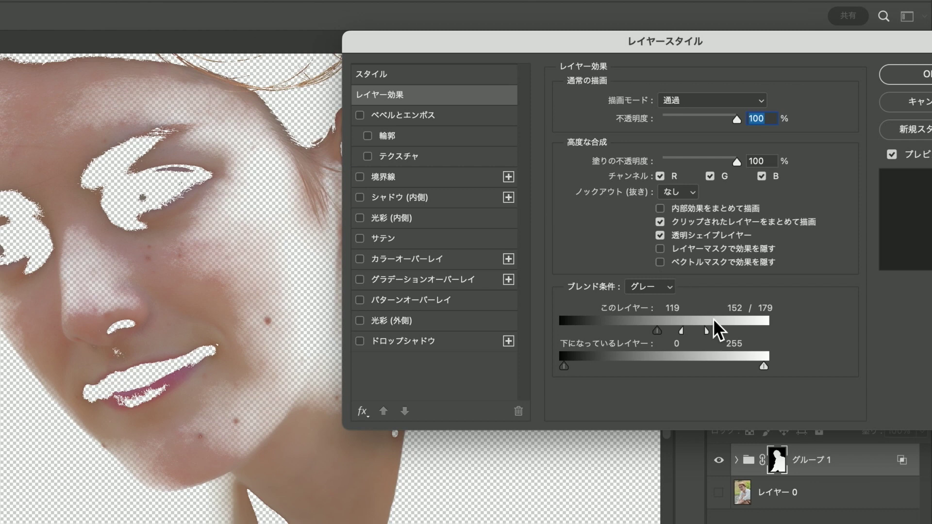
pyautogui.moveTo(683, 328)
pyautogui.mouseDown()
pyautogui.moveTo(724, 331)
pyautogui.moveTo(701, 332)
pyautogui.mouseUp()
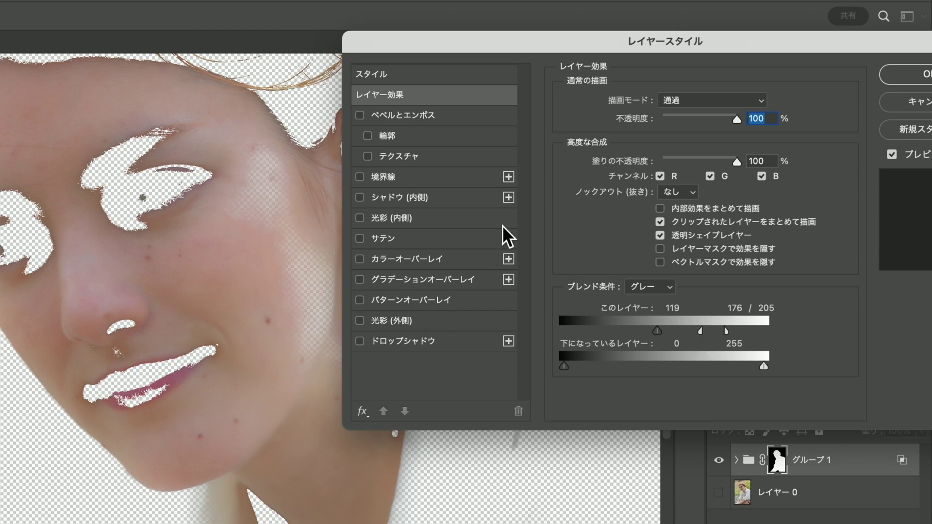
# Split This Layer's black slider into 104/147 and apply the layer style
pyautogui.moveTo(475, 52); pyautogui.dragTo(676, 92)
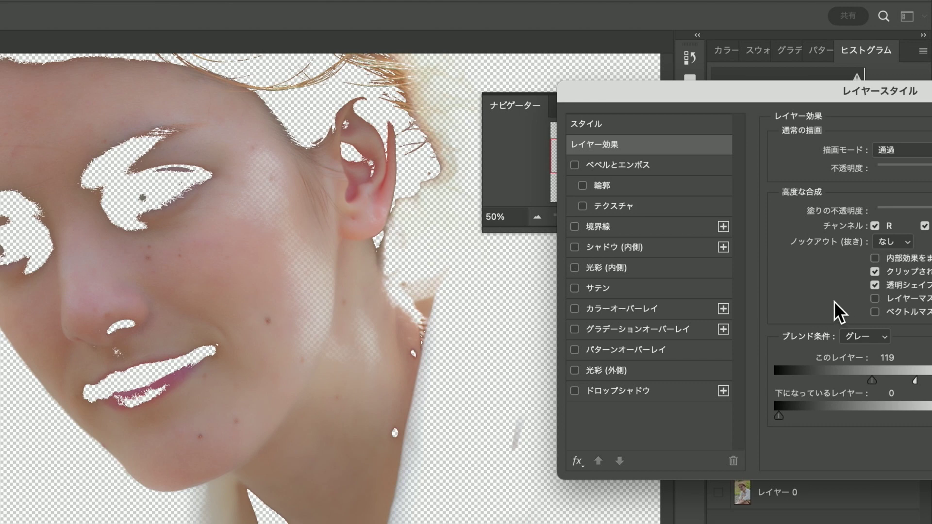
pyautogui.moveTo(452, 302)
pyautogui.mouseDown()
pyautogui.moveTo(356, 240)
pyautogui.moveTo(352, 177)
pyautogui.moveTo(523, 411)
pyautogui.moveTo(553, 481)
pyautogui.mouseUp()
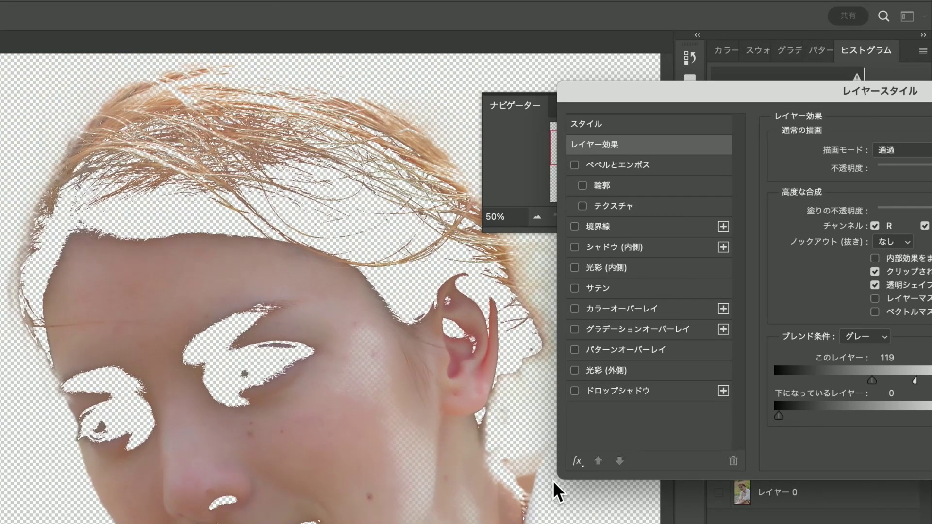
pyautogui.moveTo(673, 86); pyautogui.dragTo(602, 6)
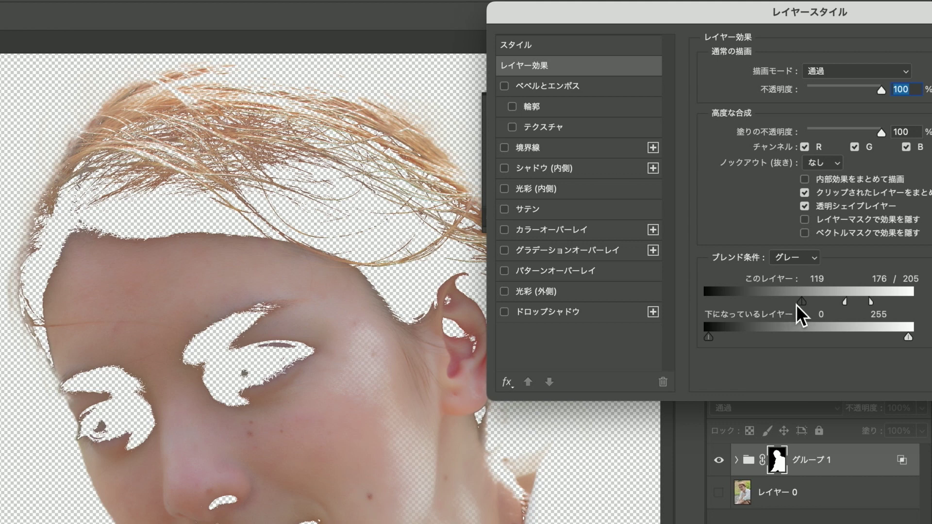
pyautogui.moveTo(799, 302)
pyautogui.mouseDown()
pyautogui.moveTo(777, 302)
pyautogui.moveTo(823, 301)
pyautogui.mouseUp()
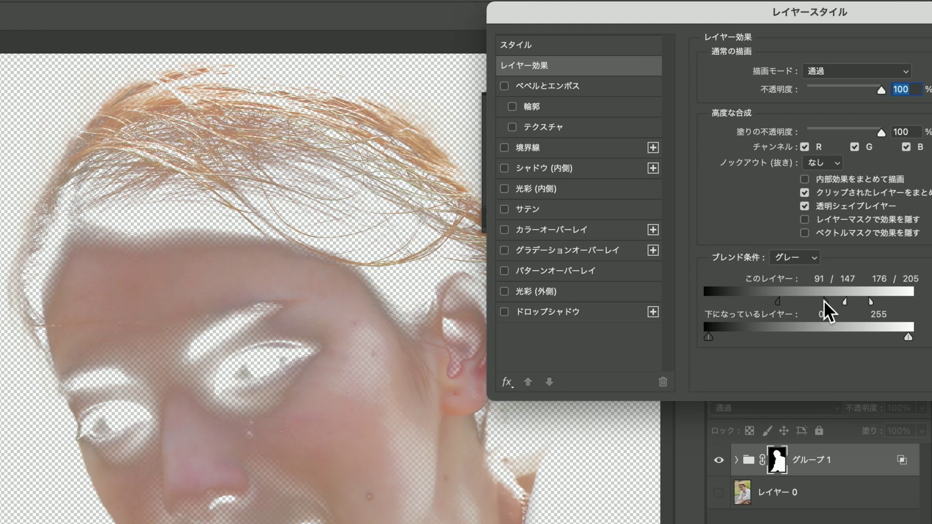
pyautogui.moveTo(780, 302); pyautogui.dragTo(790, 302)
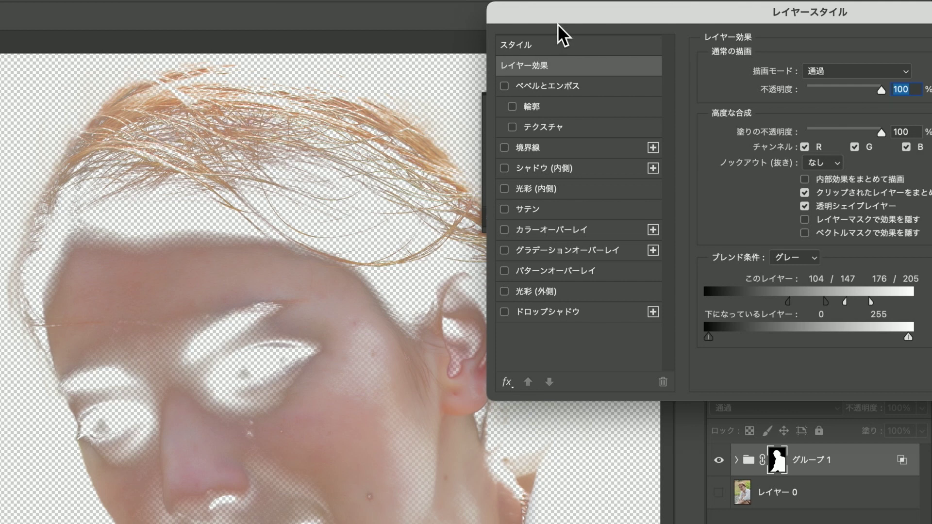
pyautogui.moveTo(574, 14); pyautogui.dragTo(356, 9)
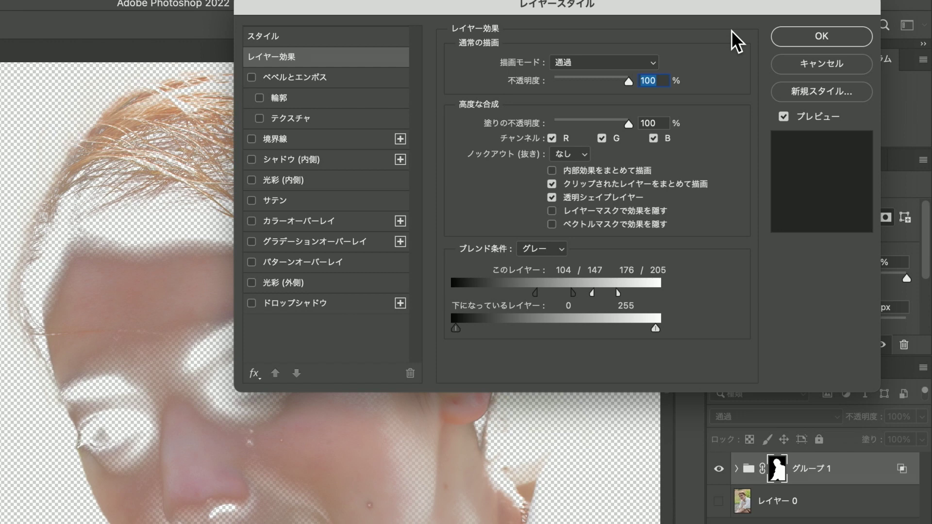
pyautogui.click(800, 40)
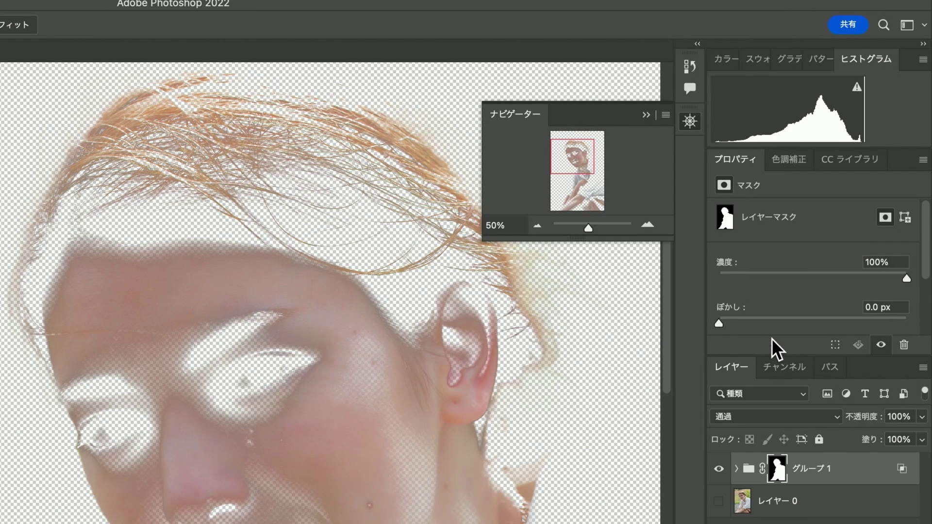
pyautogui.scroll(-1, 776, 347)
pyautogui.scroll(-2, 562, 368)
pyautogui.moveTo(574, 174)
pyautogui.mouseDown()
pyautogui.moveTo(566, 176)
pyautogui.moveTo(572, 202)
pyautogui.moveTo(548, 187)
pyautogui.moveTo(562, 174)
pyautogui.moveTo(579, 201)
pyautogui.mouseUp()
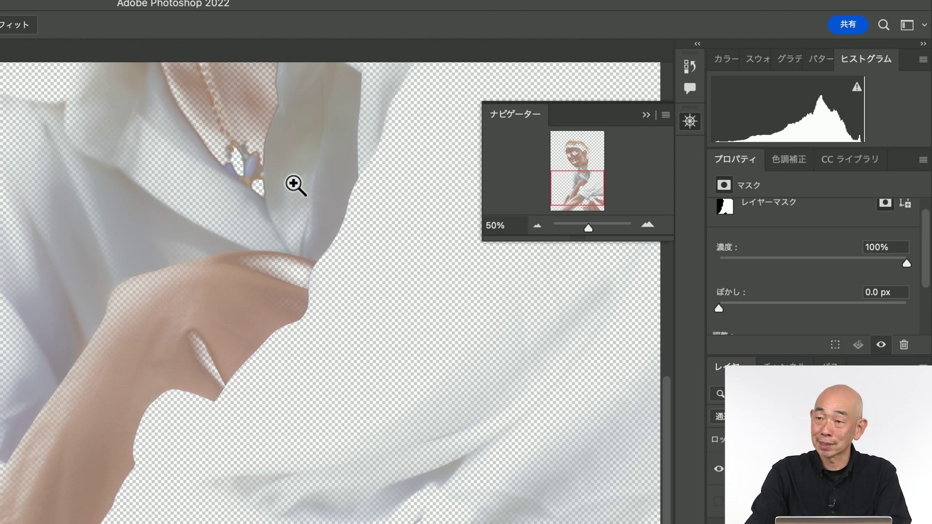
pyautogui.scroll(3, 294, 185)
pyautogui.scroll(2, 297, 184)
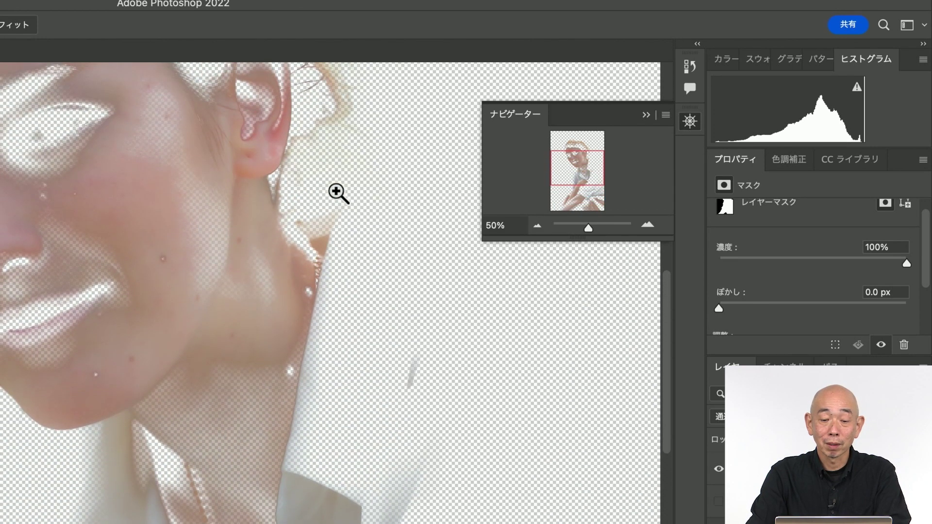
pyautogui.hscroll(-2, 100, 148)
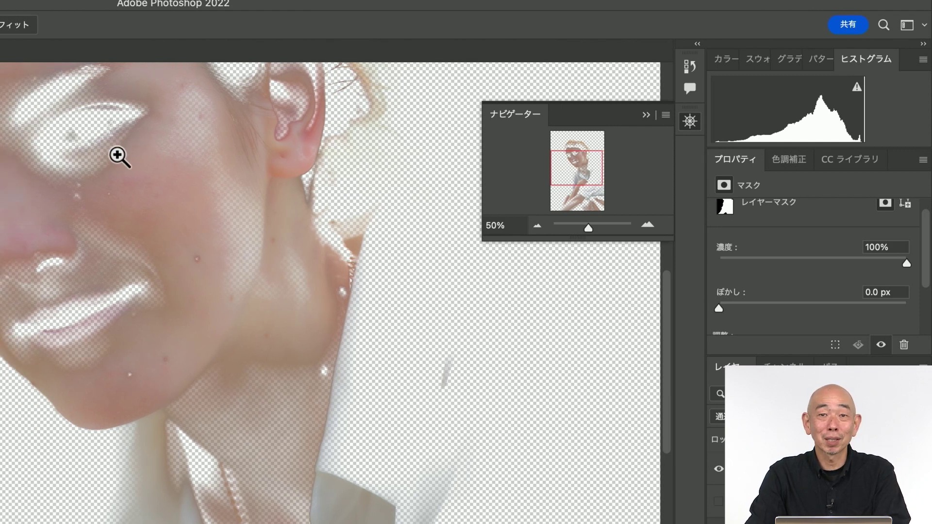
pyautogui.scroll(-3, 132, 162)
pyautogui.scroll(-5, 134, 161)
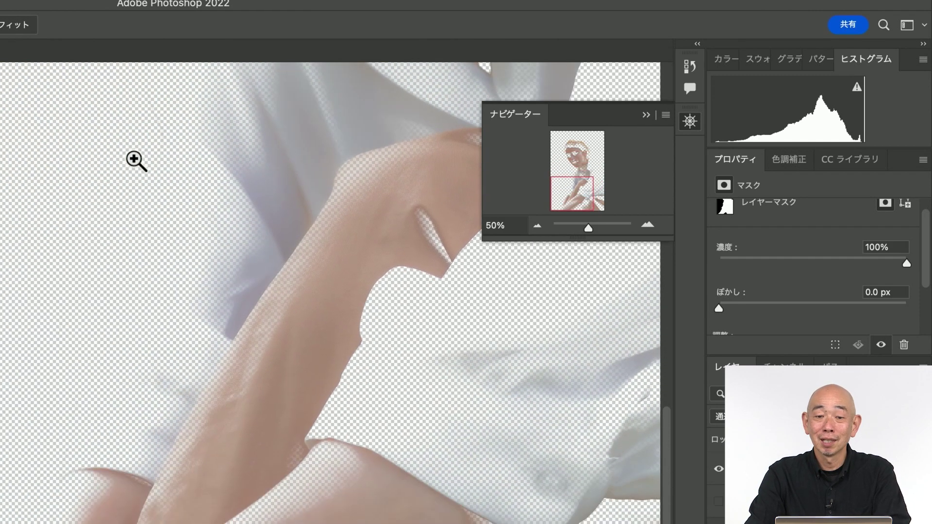
pyautogui.scroll(-2, 135, 160)
pyautogui.scroll(1, 376, 201)
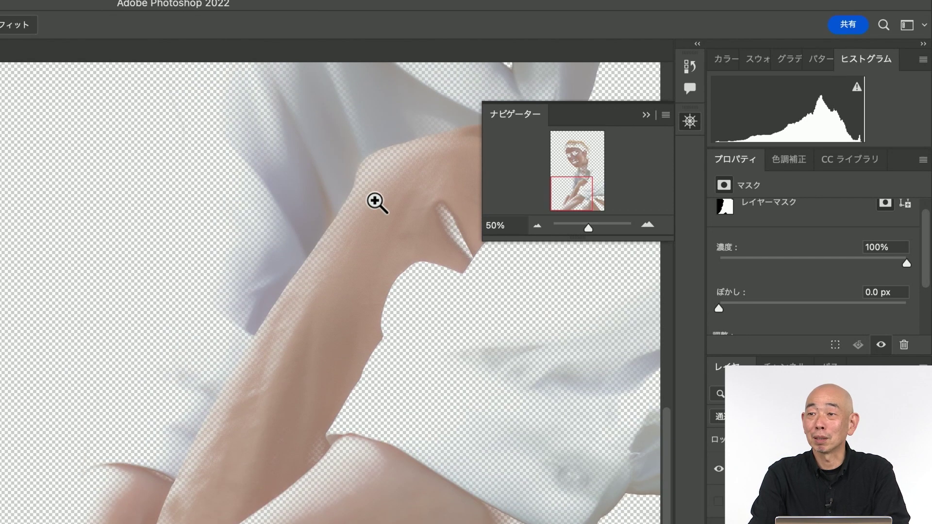
pyautogui.hscroll(1, 372, 201)
pyautogui.hscroll(1, 372, 199)
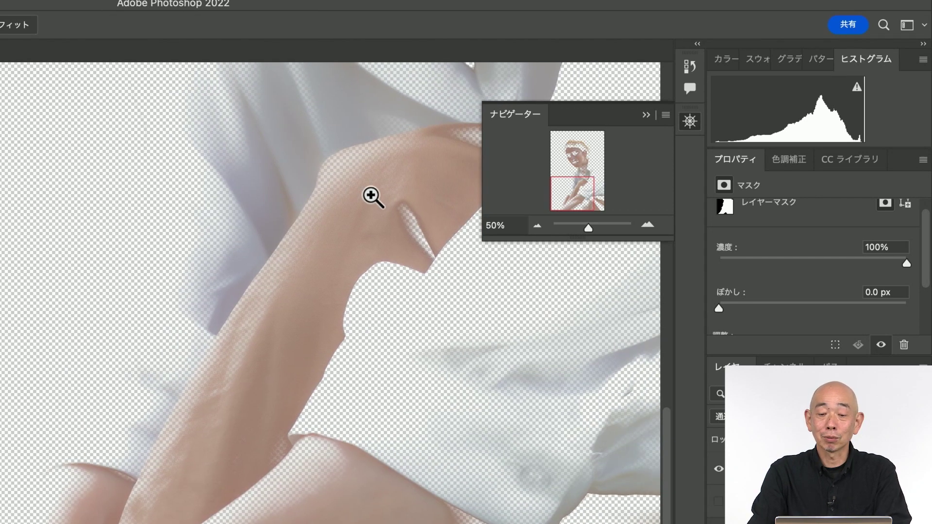
pyautogui.scroll(1, 367, 196)
pyautogui.moveTo(562, 187)
pyautogui.mouseDown()
pyautogui.moveTo(577, 181)
pyautogui.moveTo(559, 164)
pyautogui.mouseUp()
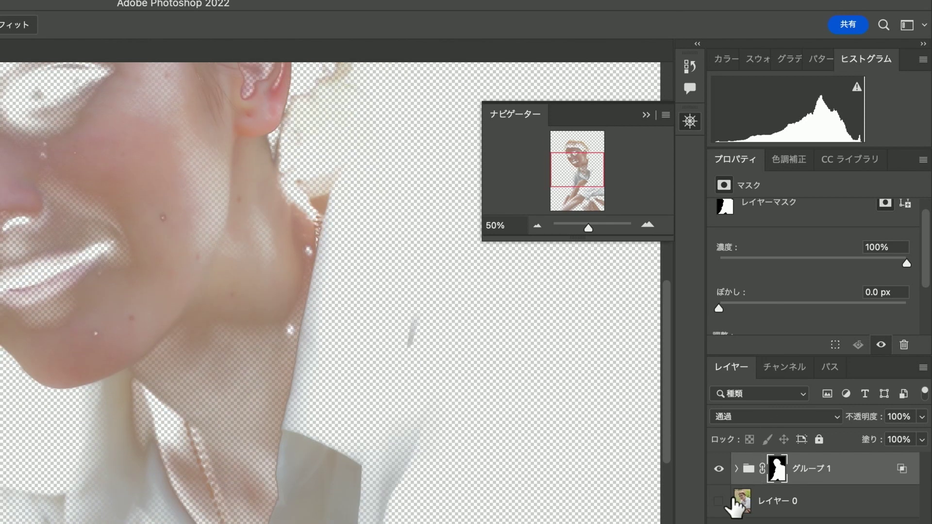
pyautogui.click(719, 502)
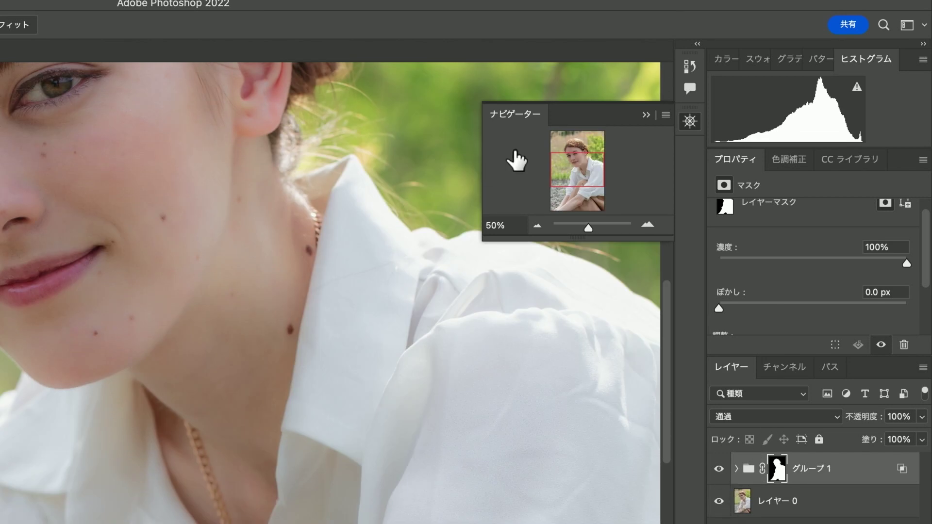
# Pan across the portrait to inspect the face, eye, ear and hair
pyautogui.moveTo(562, 163); pyautogui.dragTo(561, 157)
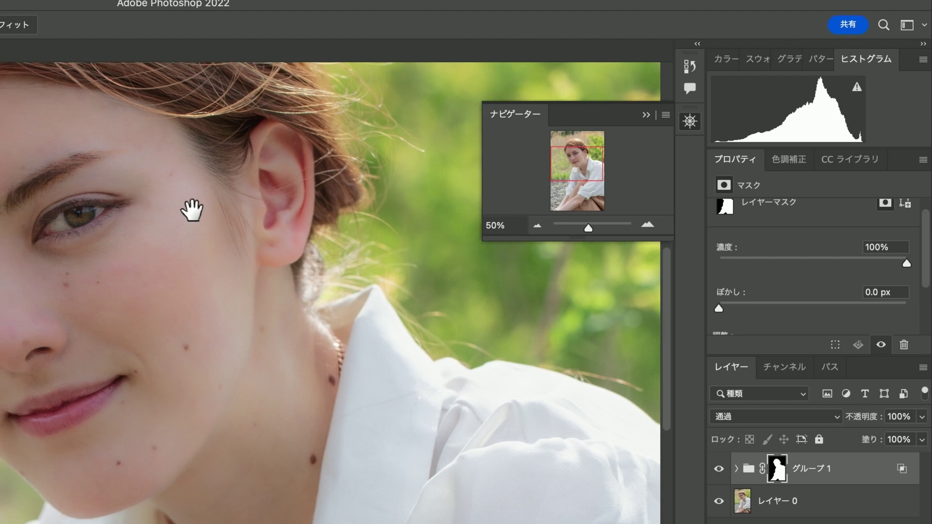
pyautogui.moveTo(192, 210); pyautogui.dragTo(343, 208)
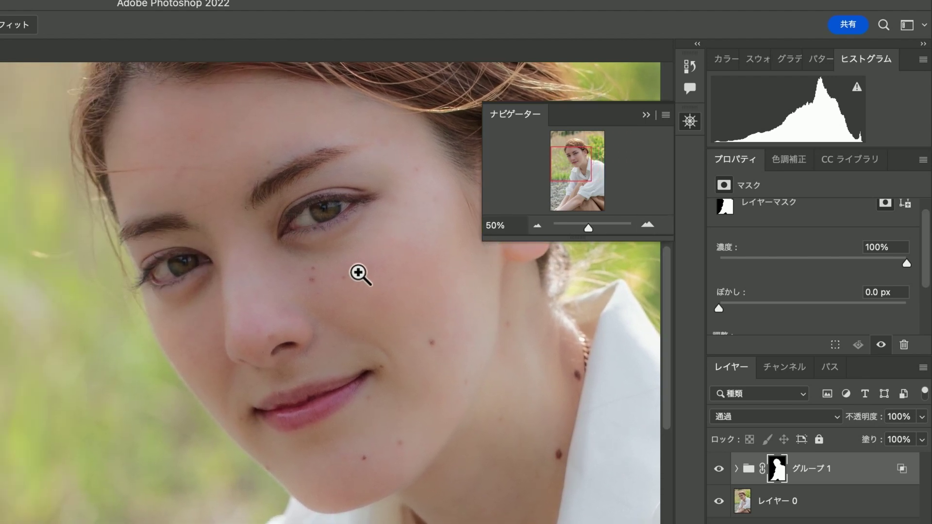
pyautogui.scroll(8, 362, 242)
pyautogui.scroll(2, 362, 237)
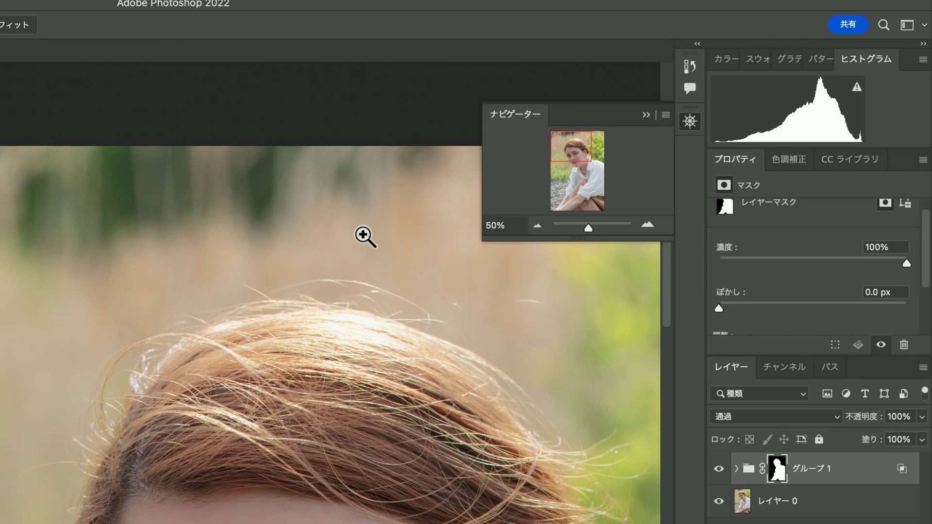
pyautogui.hscroll(-3, 369, 234)
pyautogui.hscroll(-5, 371, 235)
pyautogui.hscroll(4, 364, 235)
pyautogui.scroll(-2, 361, 235)
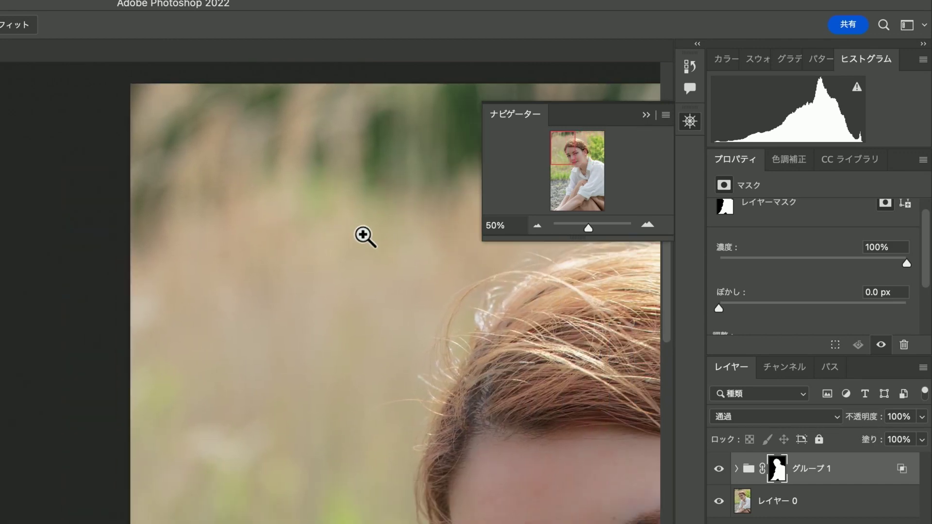
pyautogui.scroll(-6, 352, 236)
pyautogui.hscroll(4, 349, 235)
pyautogui.scroll(-1, 349, 236)
pyautogui.hscroll(4, 333, 233)
pyautogui.hscroll(2, 325, 235)
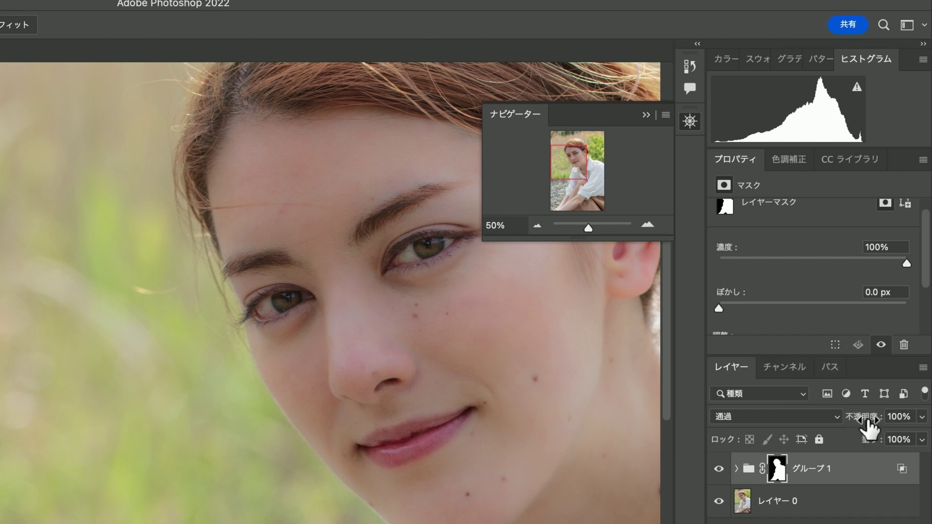
# Set グループ 1's opacity to 68%, then zoom in on the cheek to inspect the blend
pyautogui.click(920, 417)
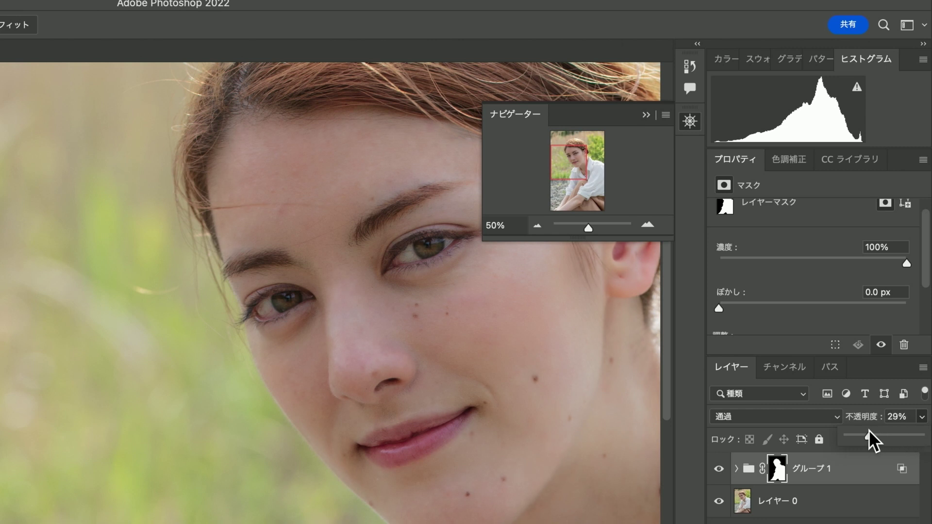
pyautogui.moveTo(870, 431); pyautogui.dragTo(883, 432)
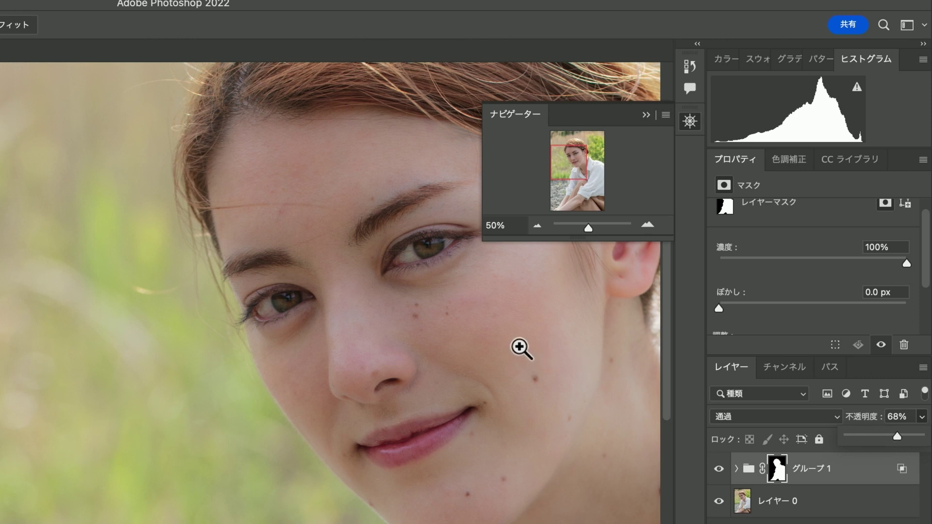
pyautogui.click(520, 349)
pyautogui.click(521, 349)
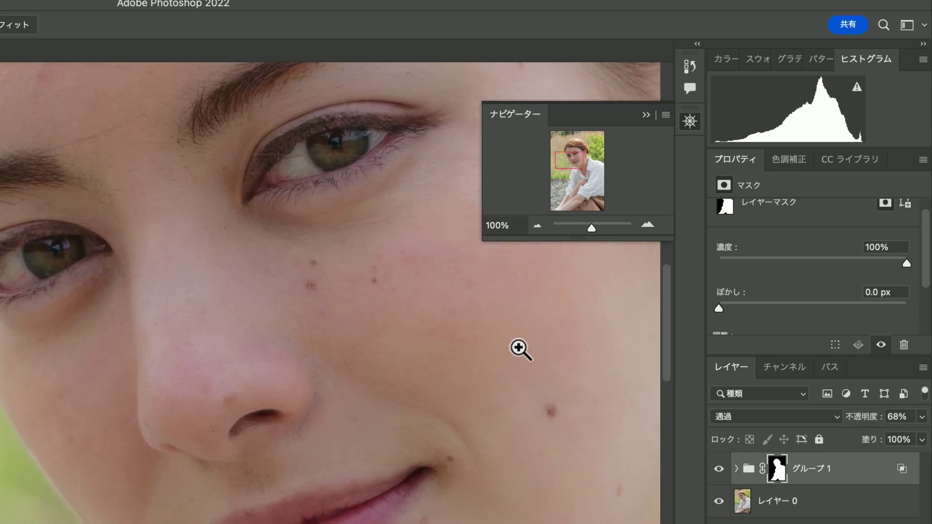
pyautogui.scroll(3, 371, 167)
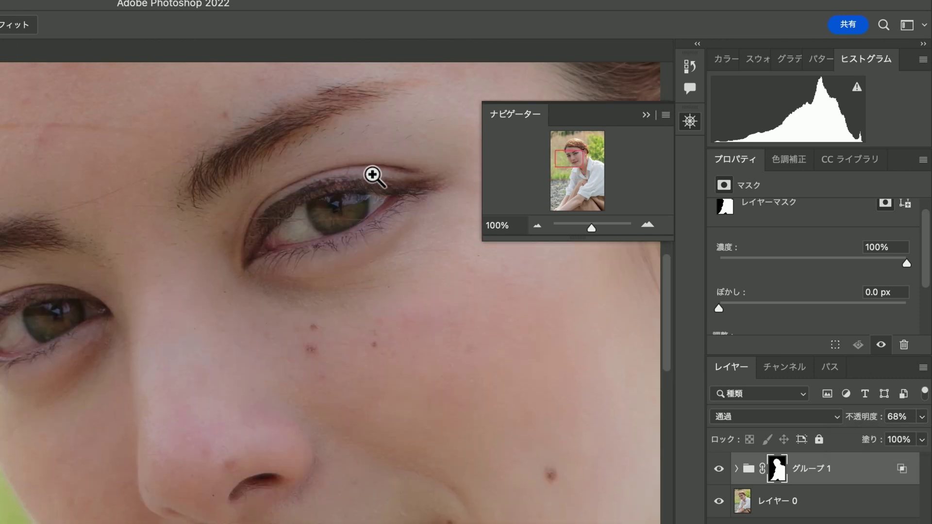
pyautogui.scroll(3, 394, 234)
pyautogui.scroll(2, 394, 235)
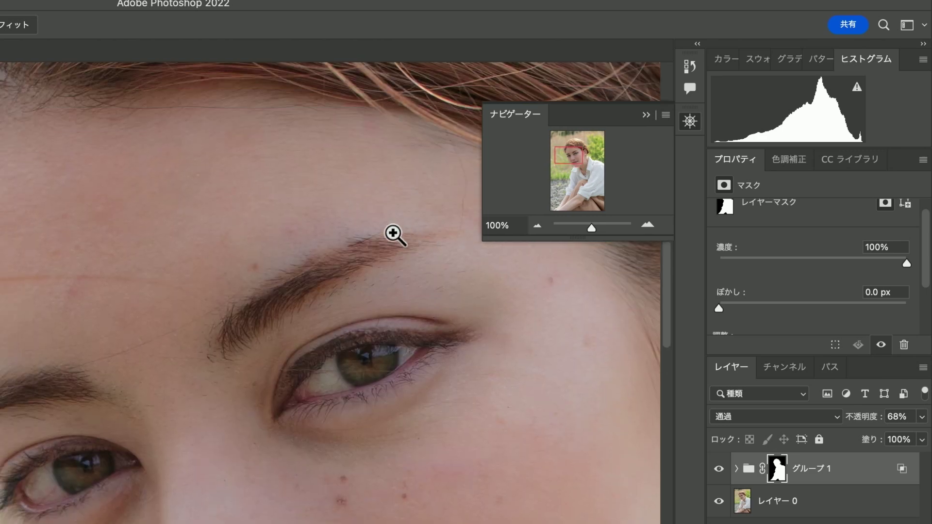
pyautogui.scroll(-2, 394, 235)
pyautogui.scroll(-5, 396, 235)
pyautogui.scroll(2, 396, 234)
pyautogui.scroll(10, 395, 235)
pyautogui.scroll(8, 394, 236)
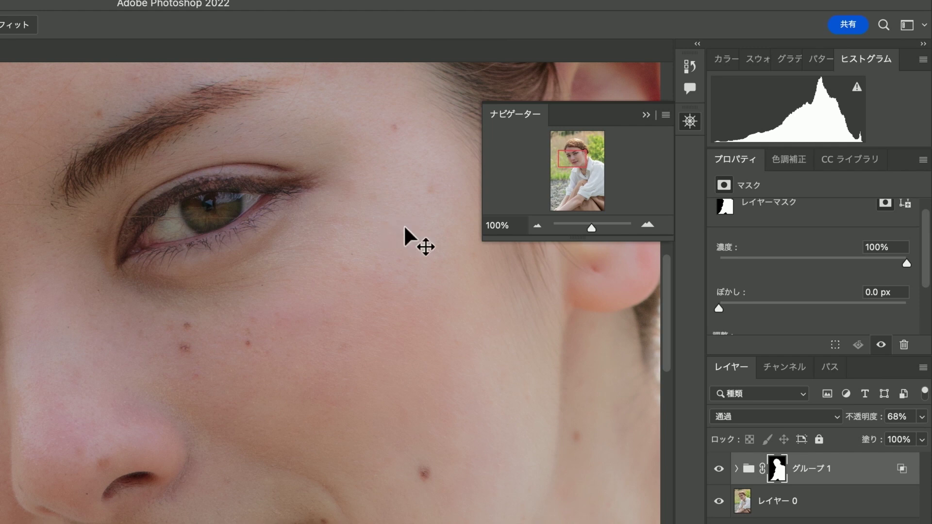
pyautogui.hotkey('ctrl', '0')
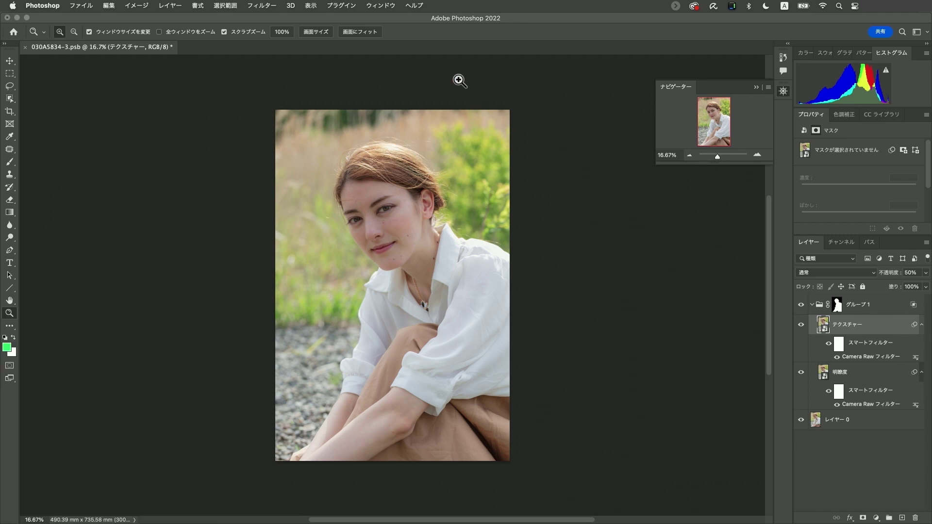
# Flatten the image from the Layer menu, then open and dismiss the File menu
pyautogui.click(178, 7)
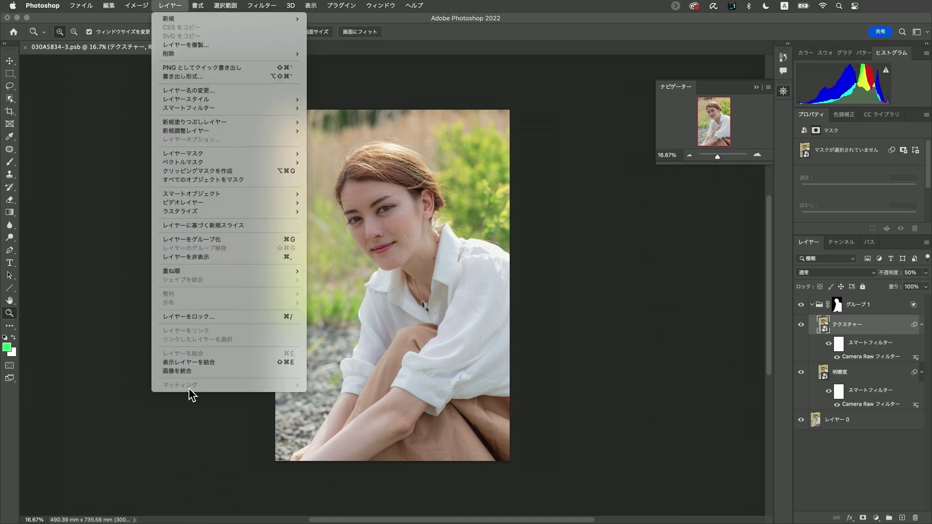
pyautogui.click(194, 372)
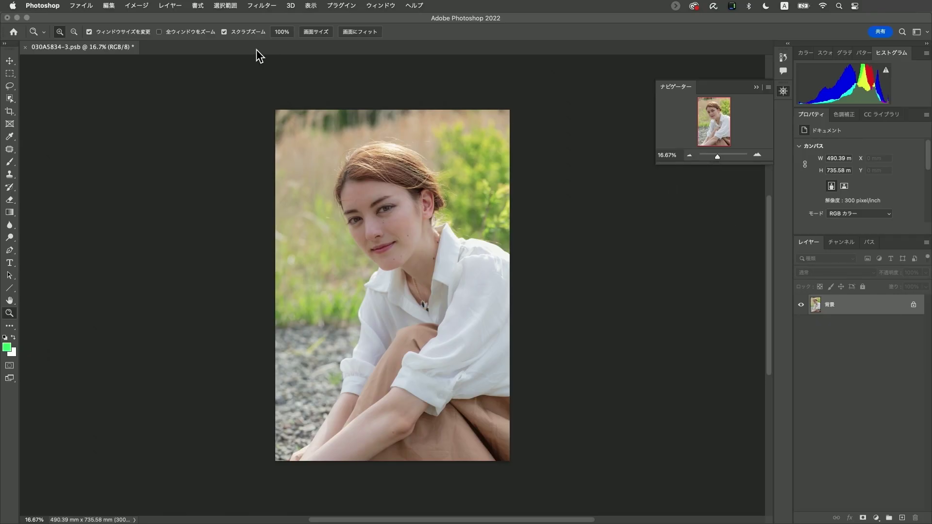
pyautogui.click(81, 6)
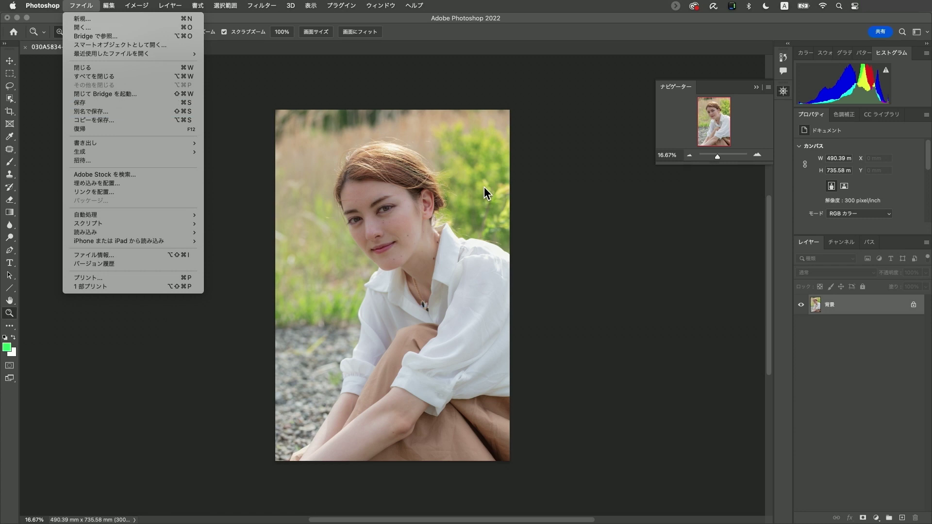
pyautogui.click(614, 205)
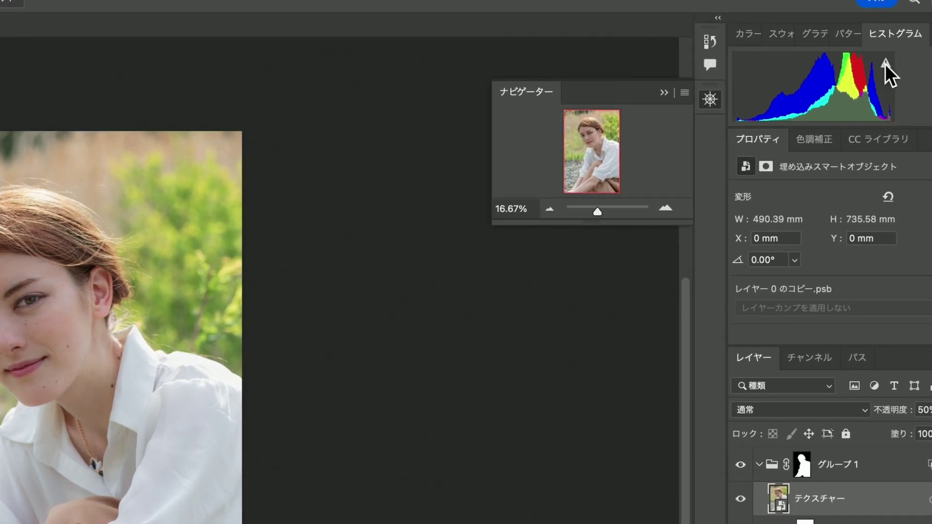
# Collapse グループ 1 and add a Warming Filter (85) レンズフィルター adjustment layer above it
pyautogui.click(884, 63)
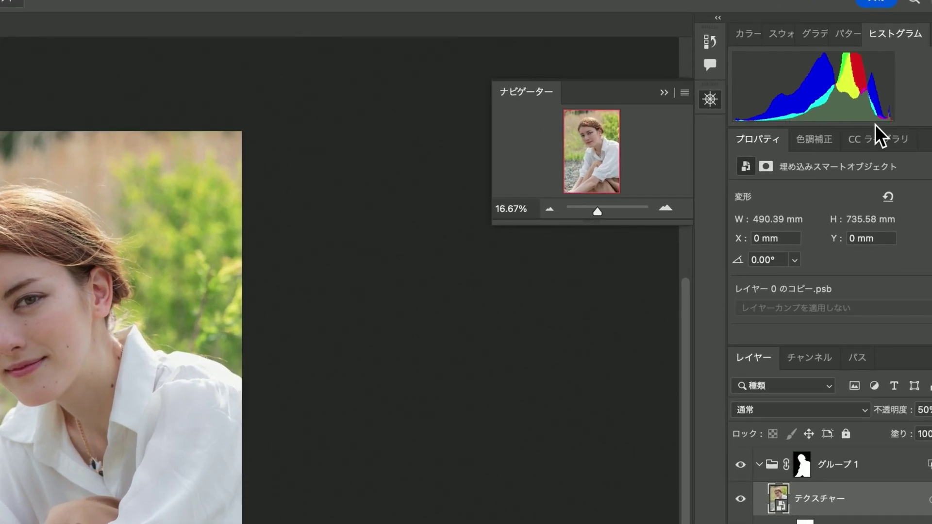
pyautogui.scroll(-5, 878, 135)
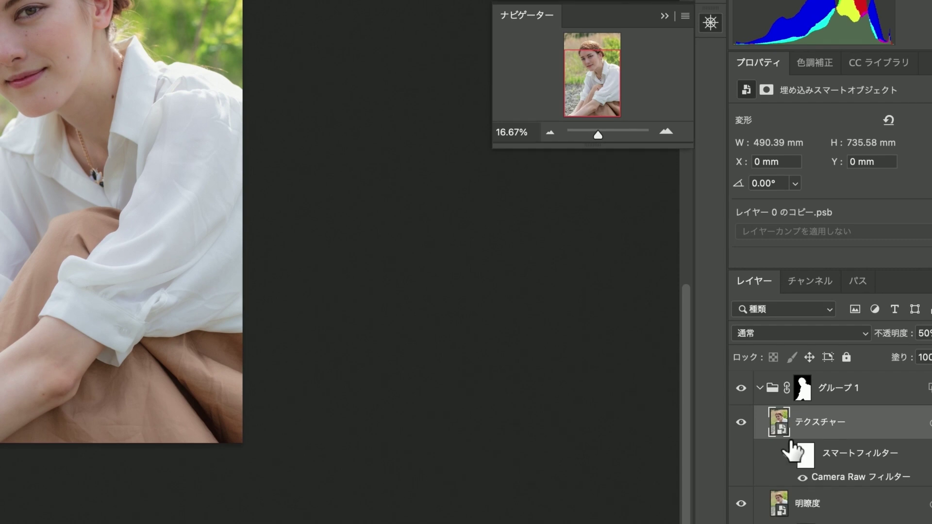
pyautogui.click(757, 389)
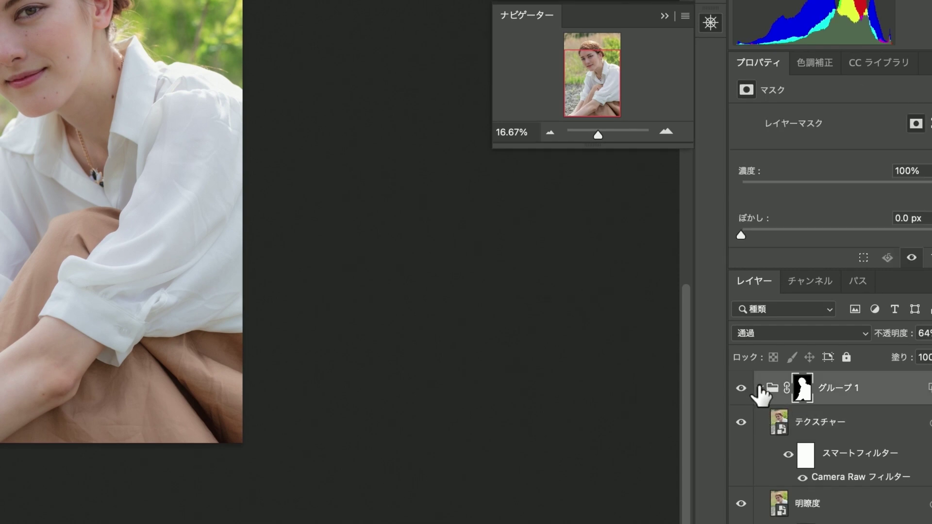
pyautogui.click(758, 388)
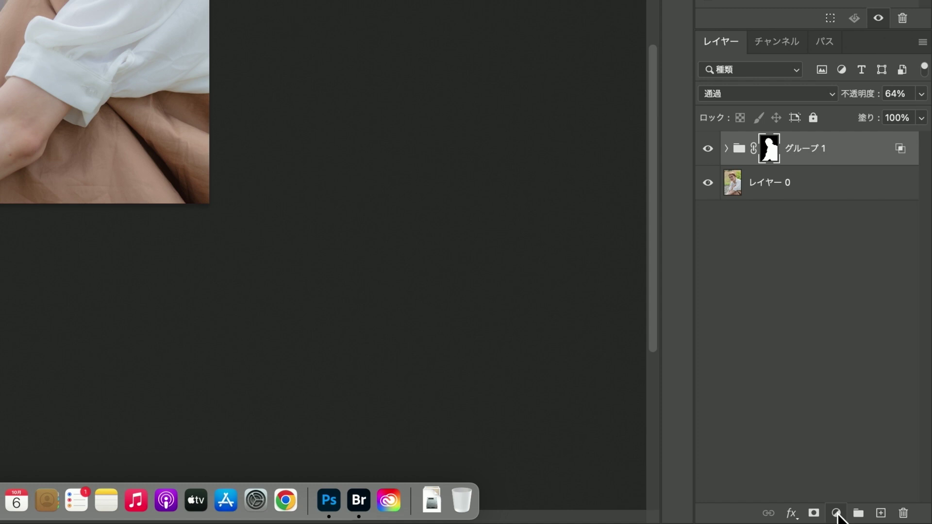
pyautogui.click(836, 513)
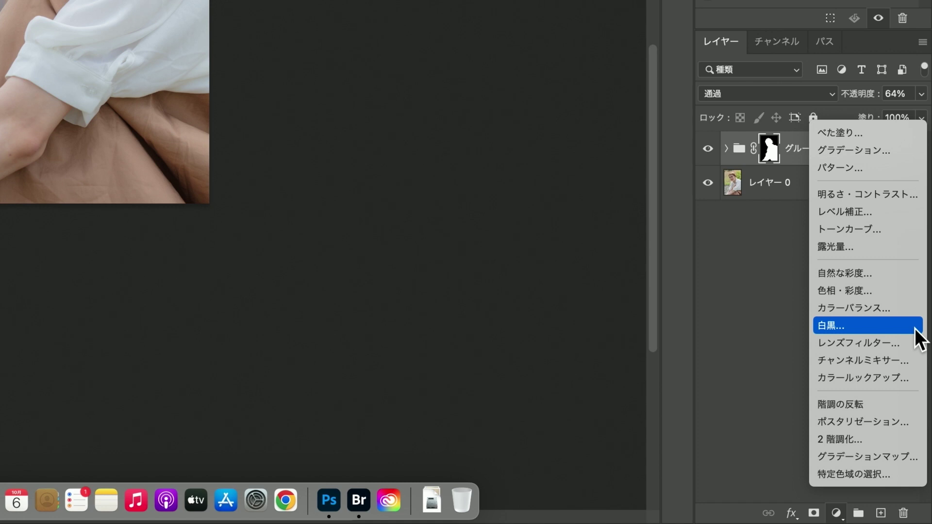
pyautogui.click(891, 342)
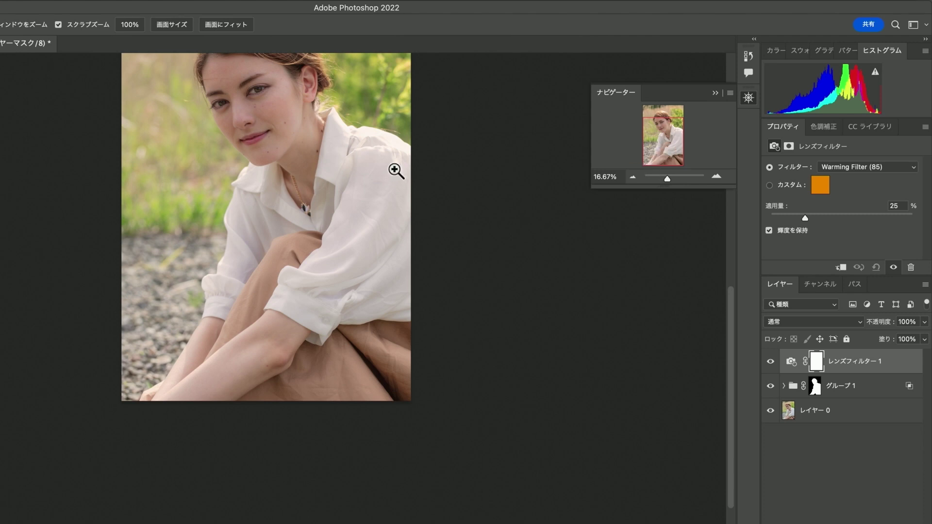
# Set the warming lens filter density to 28%, compare it off and on, and refresh the histogram
pyautogui.click(396, 171)
pyautogui.scroll(-2, 396, 170)
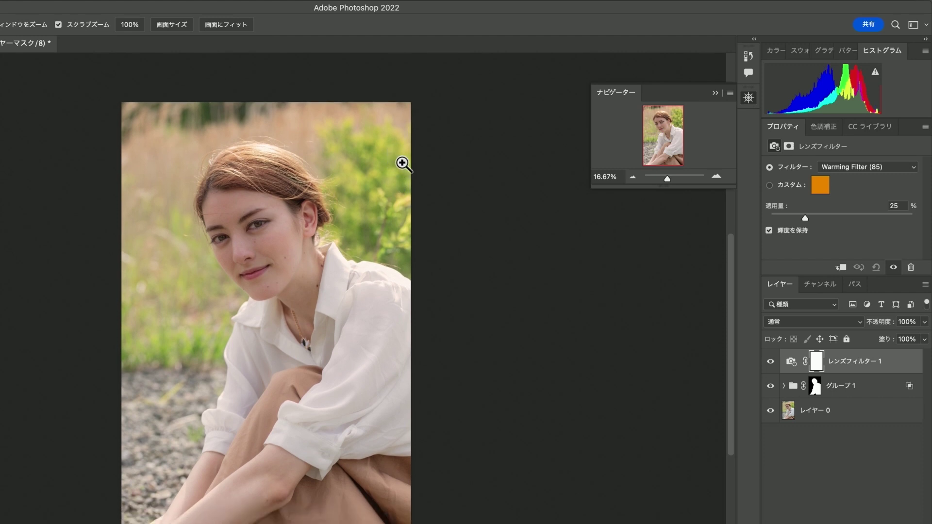
pyautogui.moveTo(806, 218); pyautogui.dragTo(872, 216)
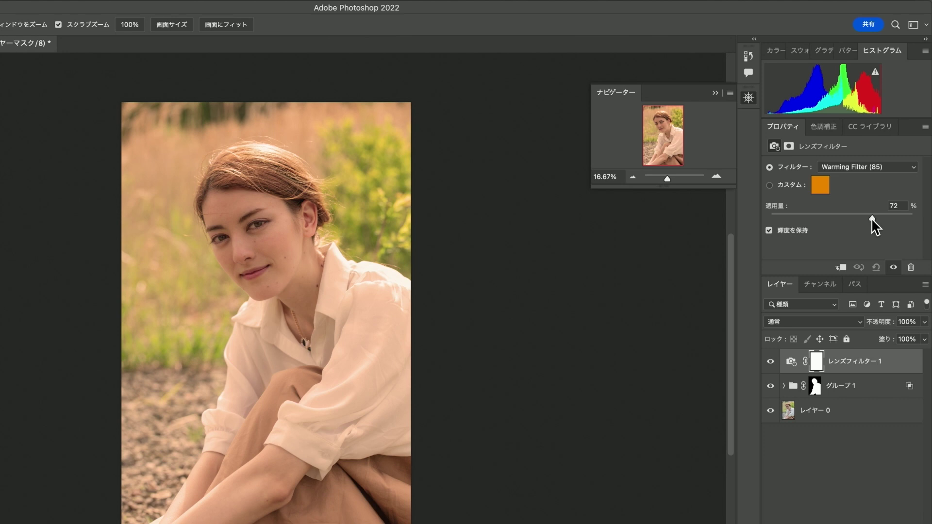
pyautogui.moveTo(872, 218)
pyautogui.mouseDown()
pyautogui.moveTo(796, 215)
pyautogui.moveTo(808, 220)
pyautogui.mouseUp()
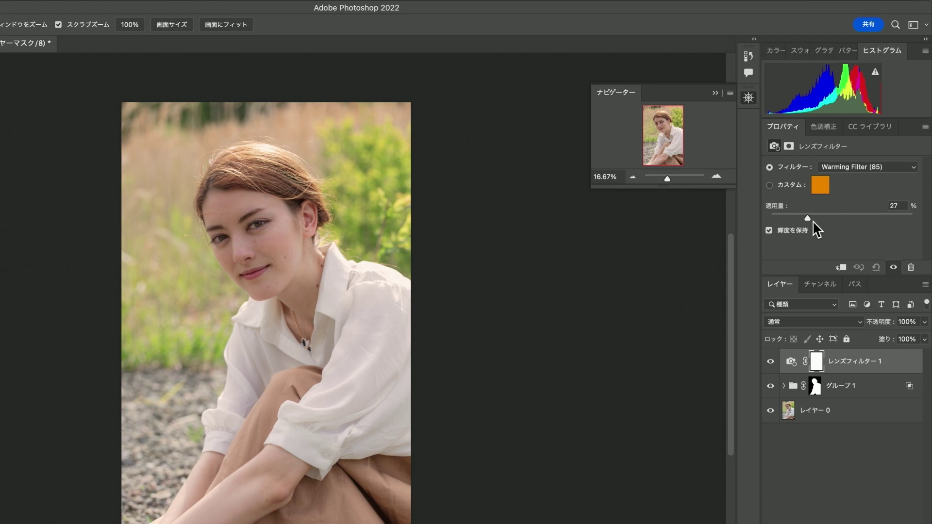
pyautogui.moveTo(808, 219); pyautogui.dragTo(811, 218)
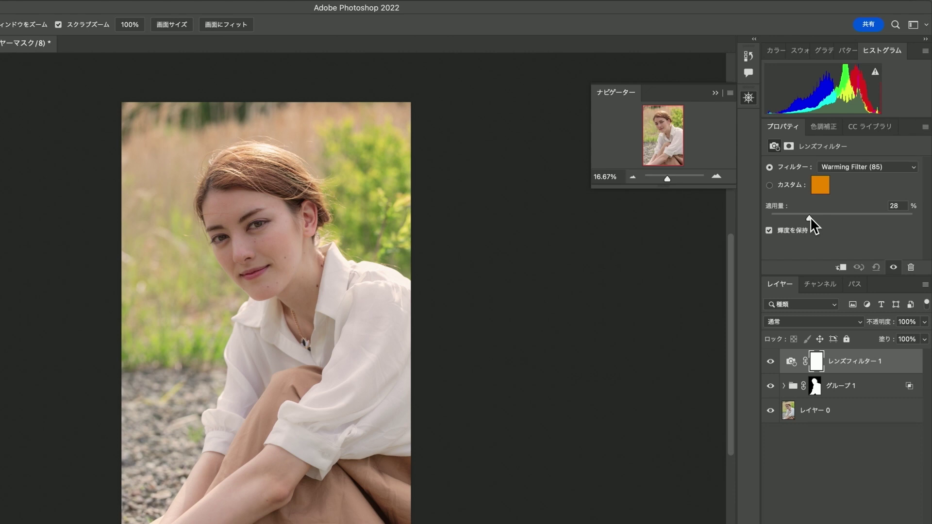
pyautogui.click(770, 362)
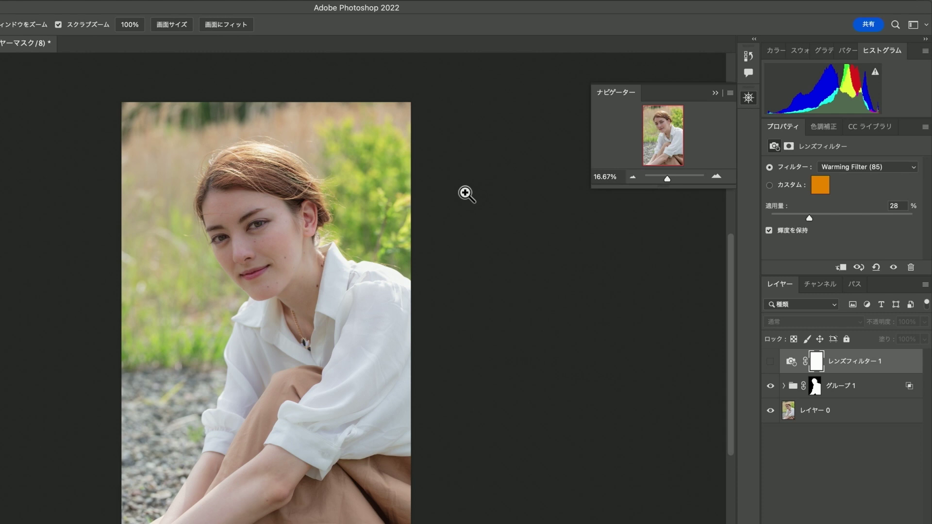
pyautogui.click(770, 361)
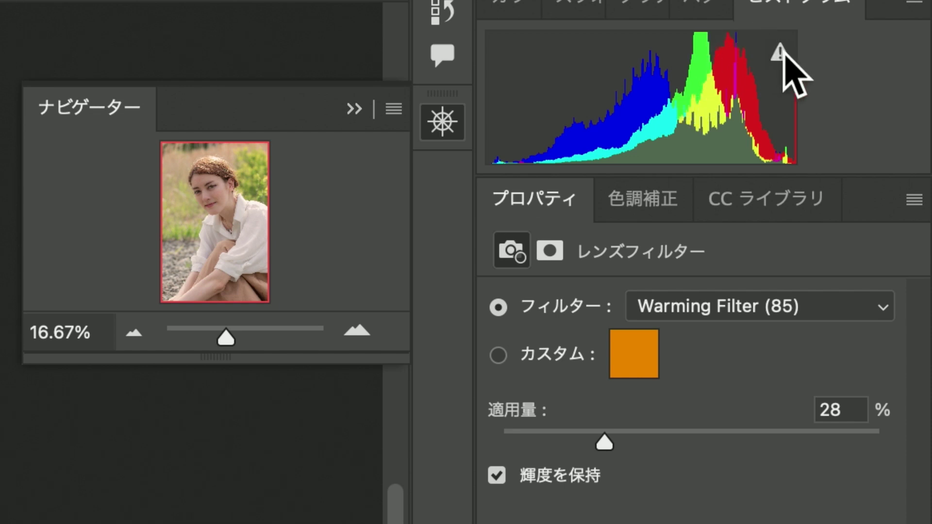
pyautogui.click(780, 55)
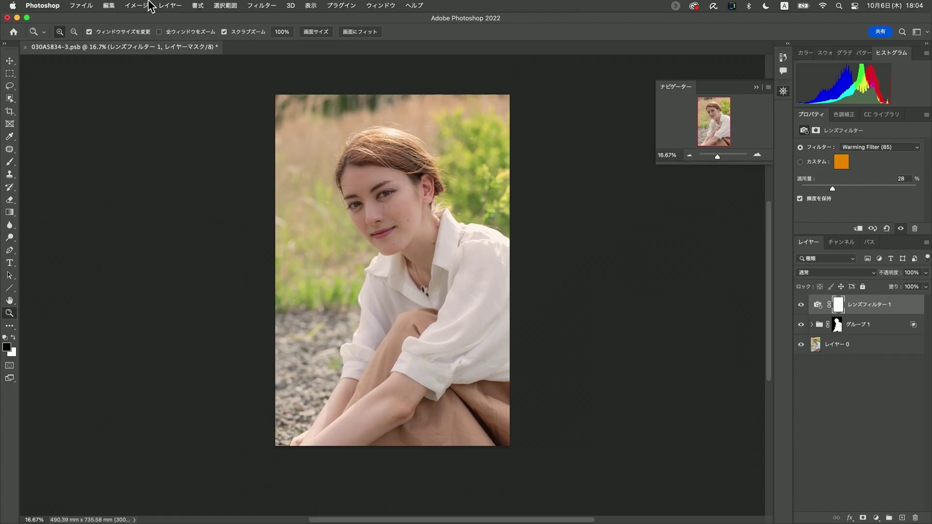
pyautogui.click(132, 6)
pyautogui.moveTo(170, 4)
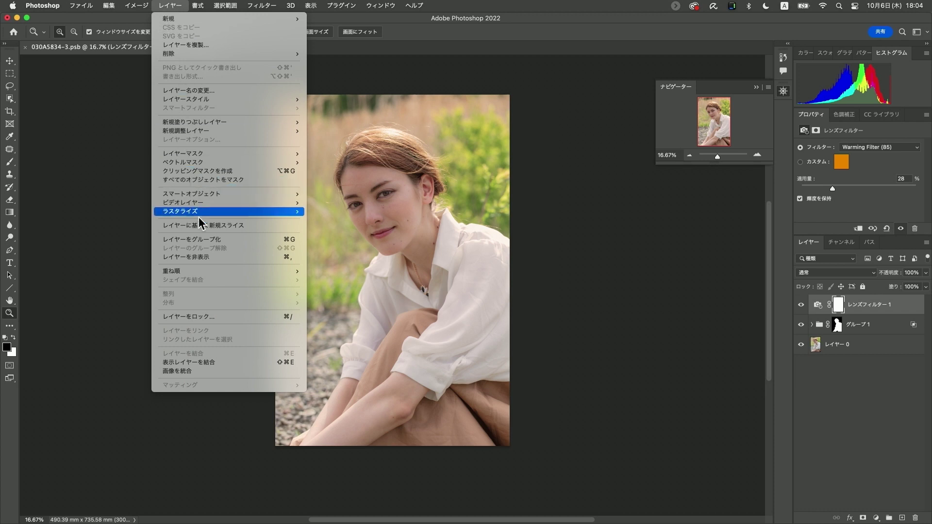
pyautogui.click(204, 371)
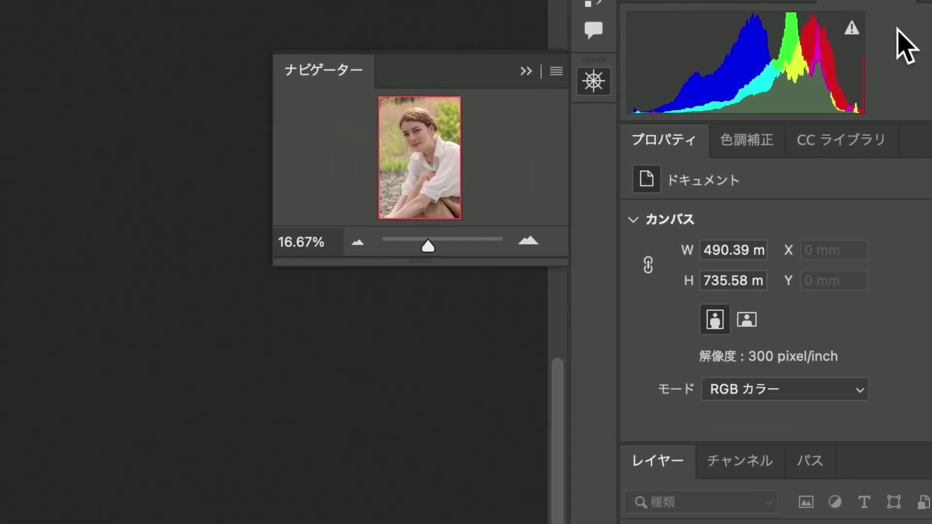
pyautogui.click(852, 30)
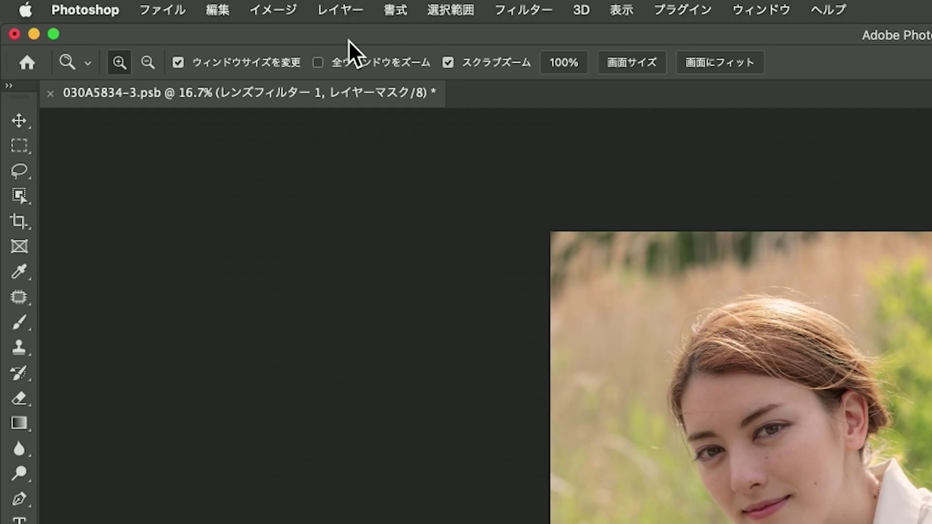
pyautogui.click(269, 8)
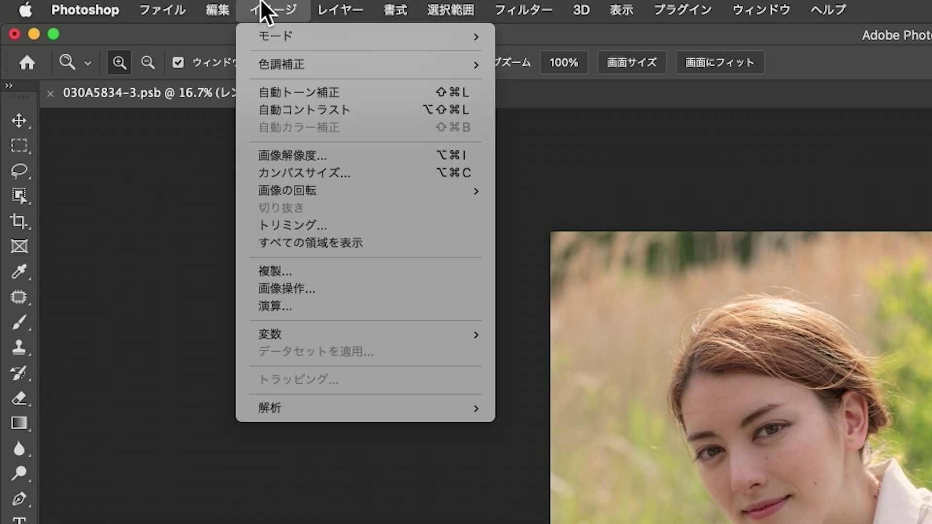
pyautogui.moveTo(276, 36)
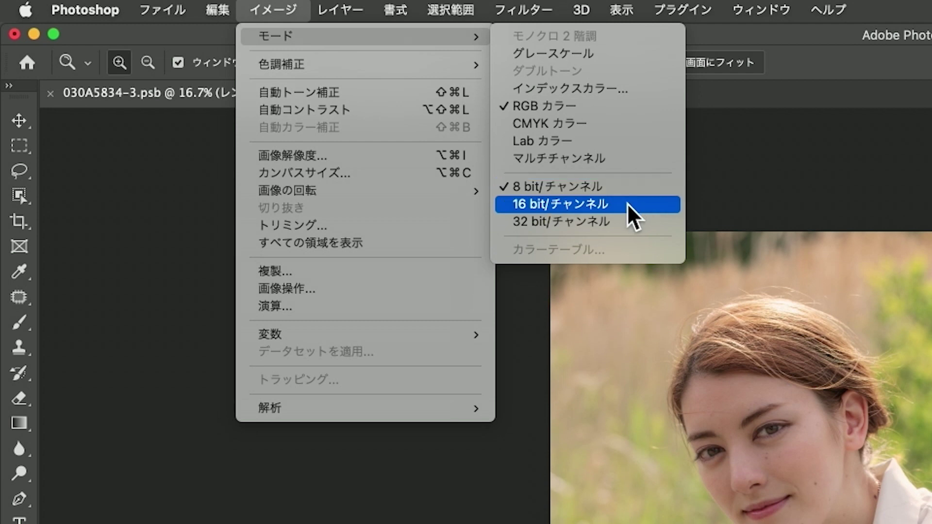
# Set the image mode to 16 bits per channel, accepting the smart filter warning
pyautogui.click(627, 203)
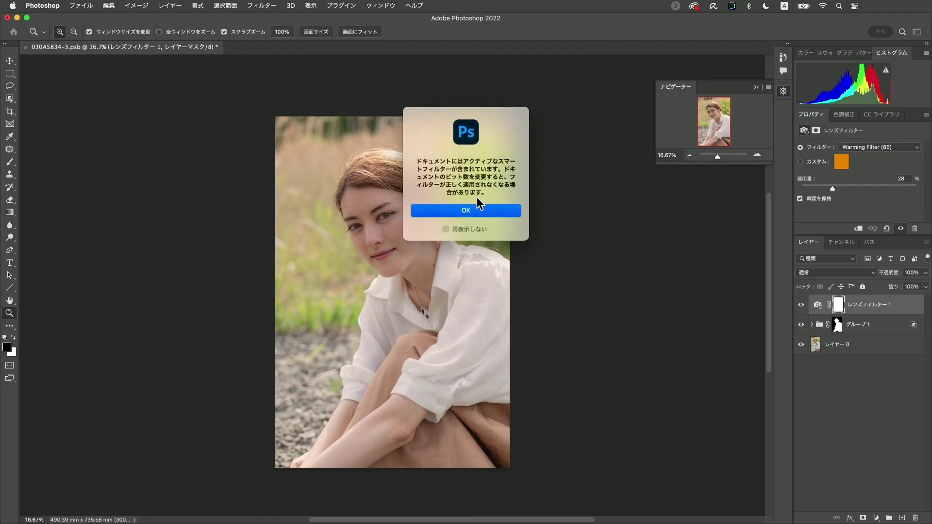
pyautogui.click(483, 210)
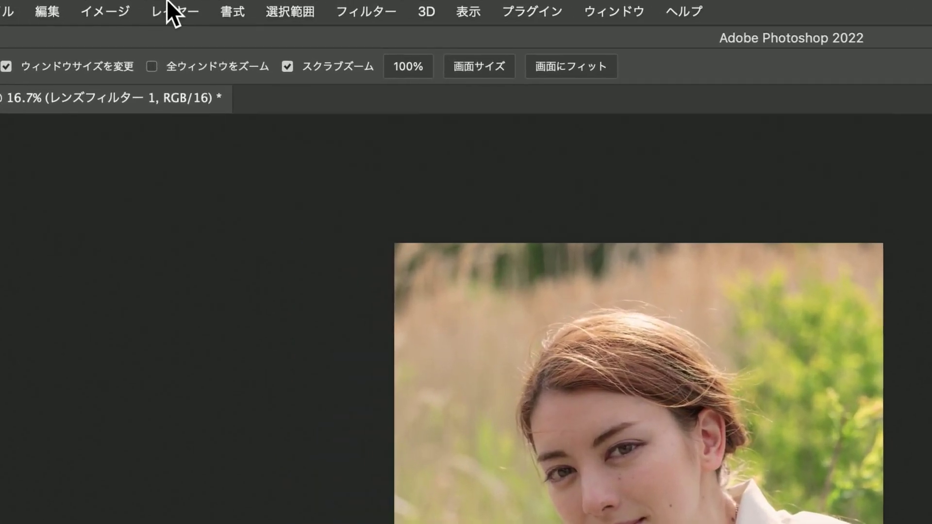
# Flatten the portrait's layers into a single background layer with Flatten Image
pyautogui.click(169, 5)
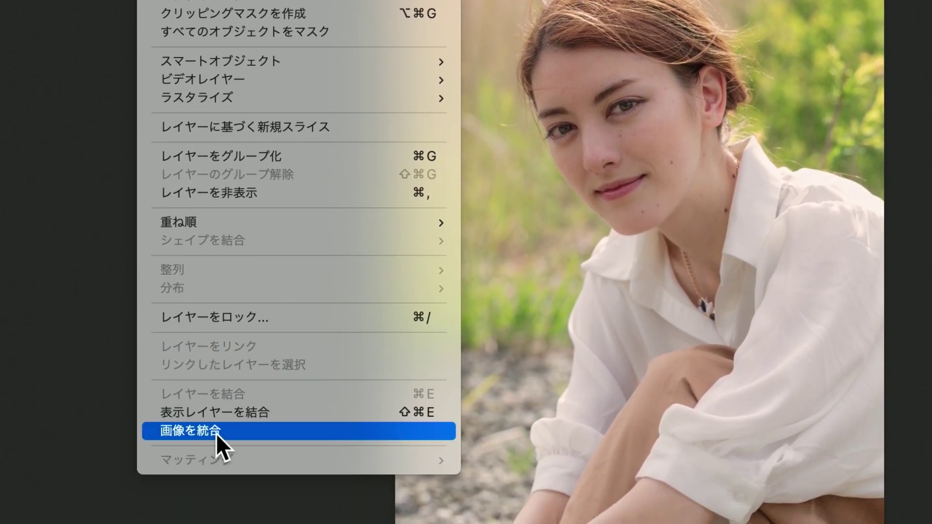
pyautogui.click(216, 433)
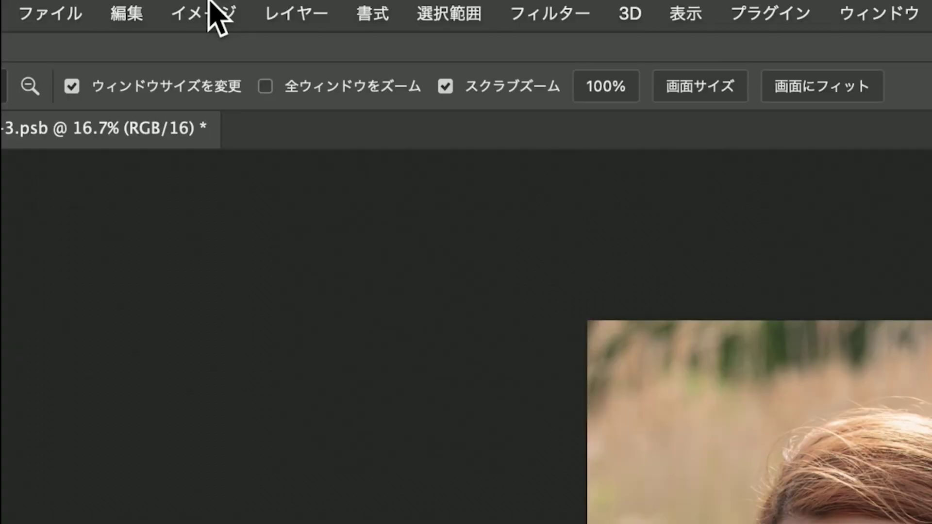
# Set the image mode to 8 bits per channel and refresh the histogram
pyautogui.click(214, 14)
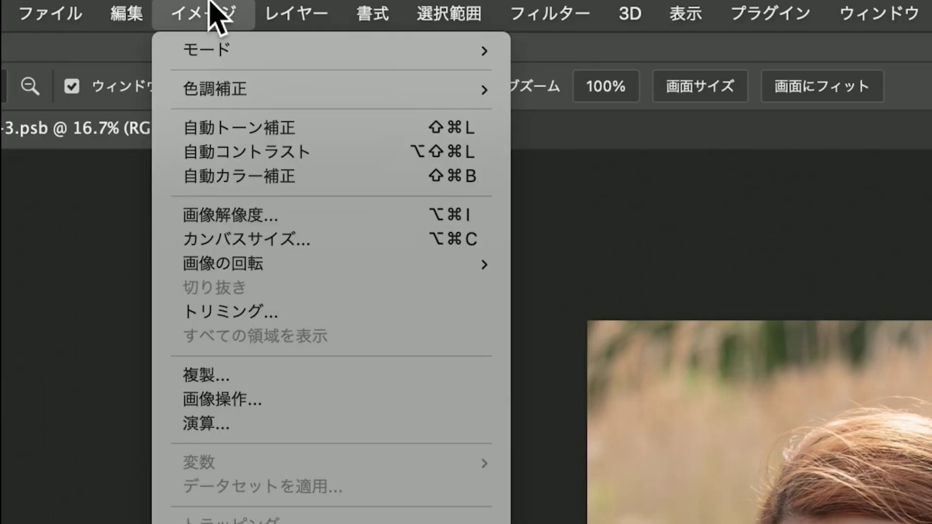
pyautogui.moveTo(328, 50)
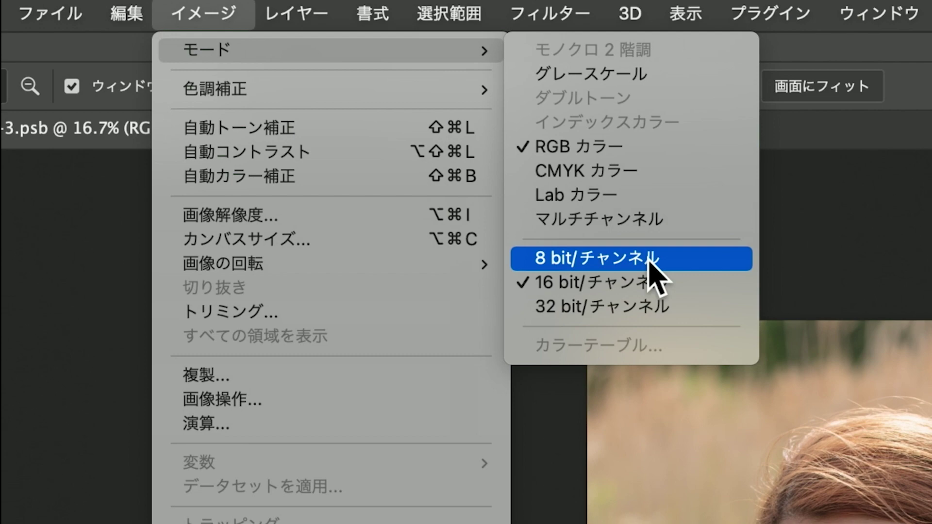
pyautogui.click(649, 259)
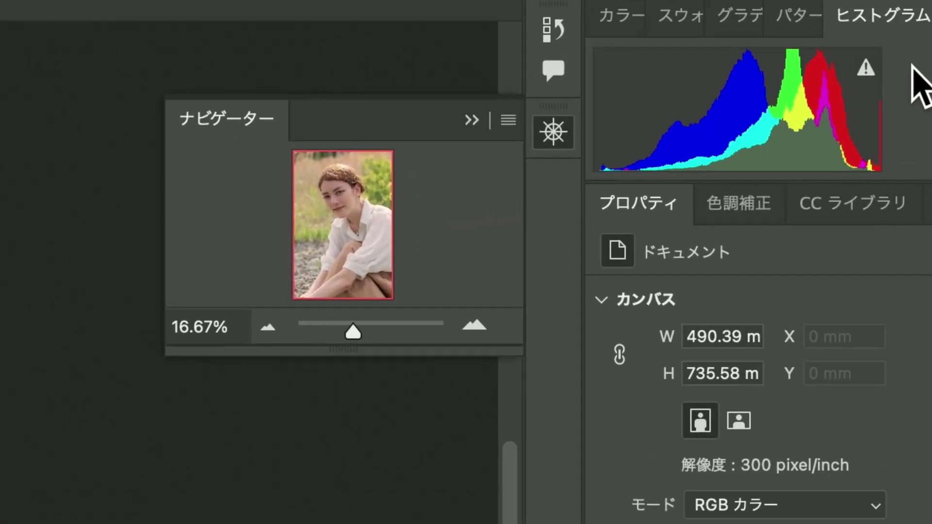
pyautogui.click(866, 69)
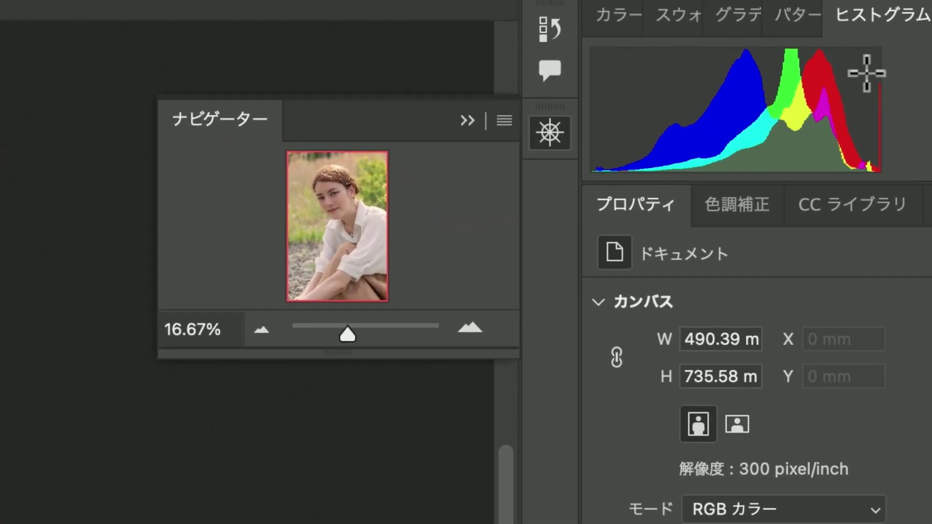